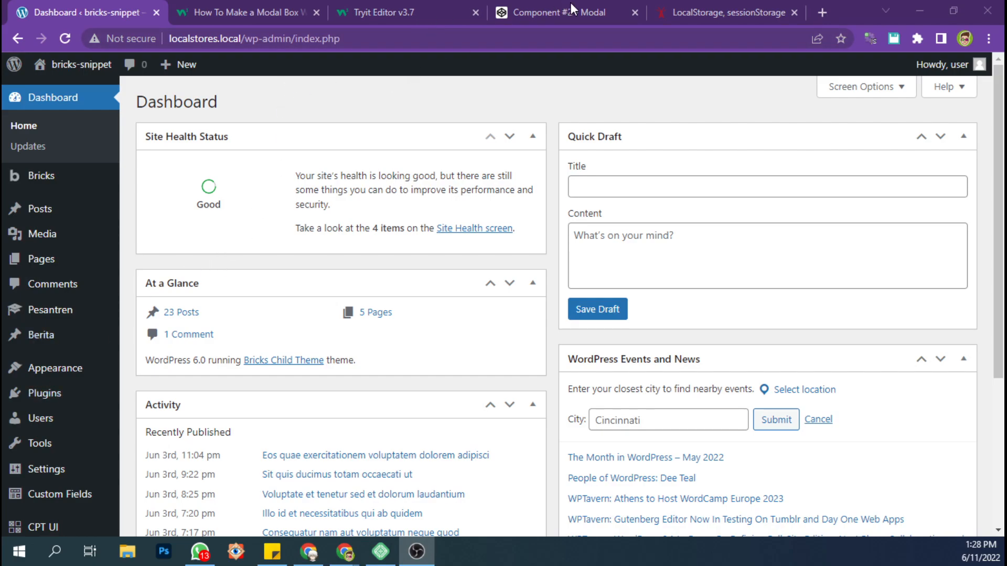
Consult the LocalStorage, sessionStorage article and highlight the sessionStorage term, returning to the WordPress dashboard
click(723, 12)
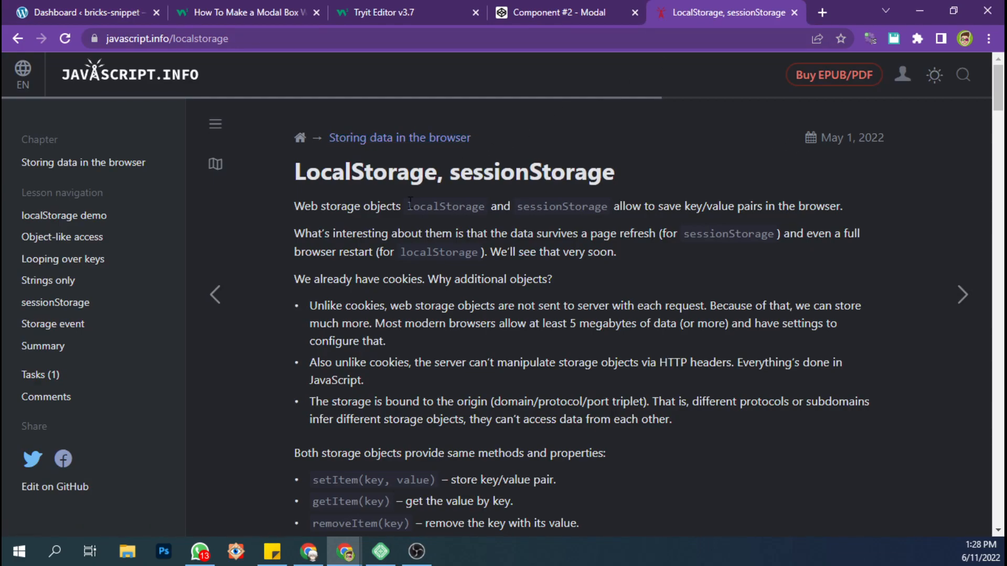
drag(516, 204, 608, 204)
click(110, 6)
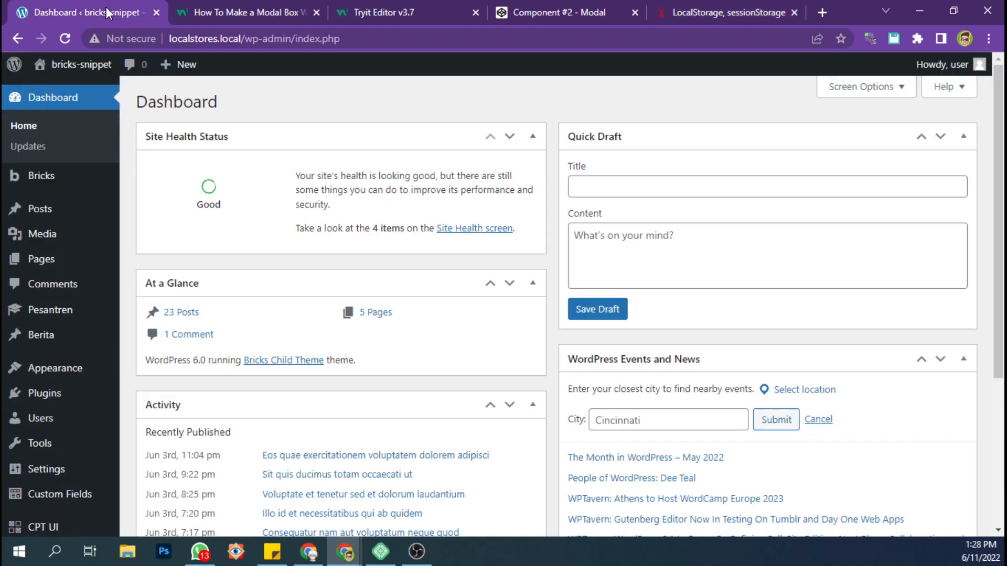
View the bricks-snippet site's front page in a new tab and dismiss its popup form
mouse_move(85, 71)
middle_click(77, 94)
click(228, 6)
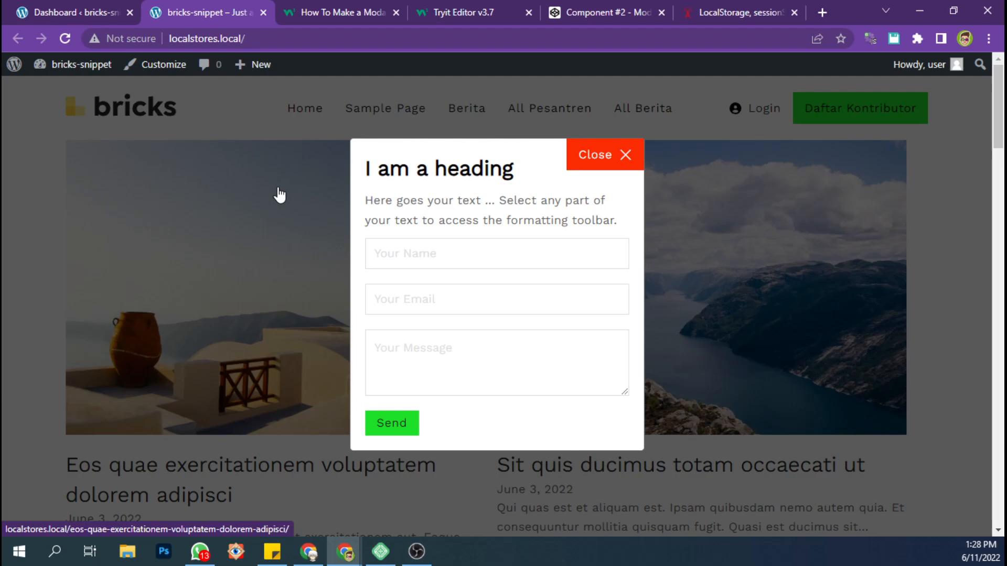
click(604, 166)
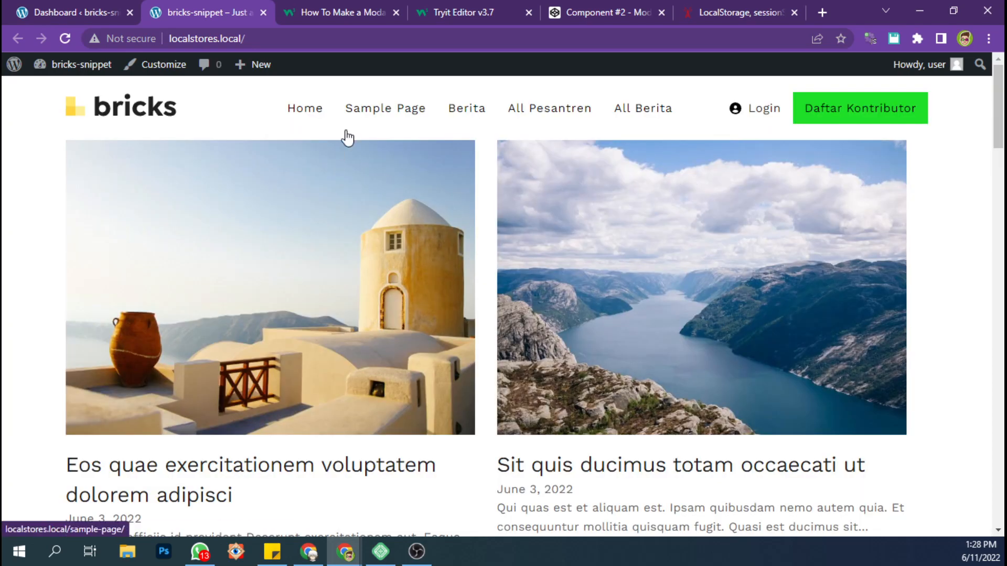
Browse the site's Sample Page and Berita page in the same tab to check the popup's behaviour
click(370, 121)
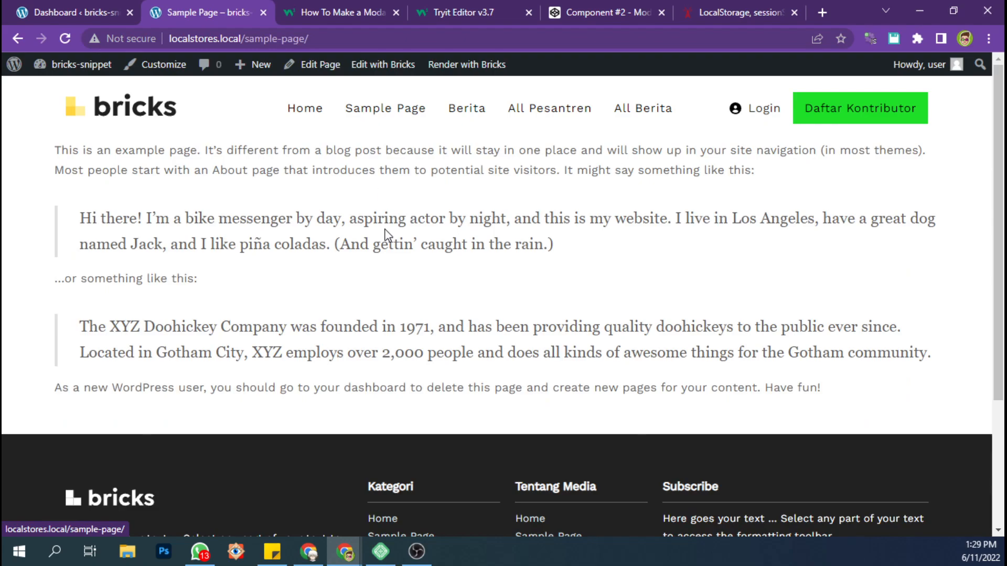
scroll(388, 235, down, 3)
scroll(388, 235, up, 3)
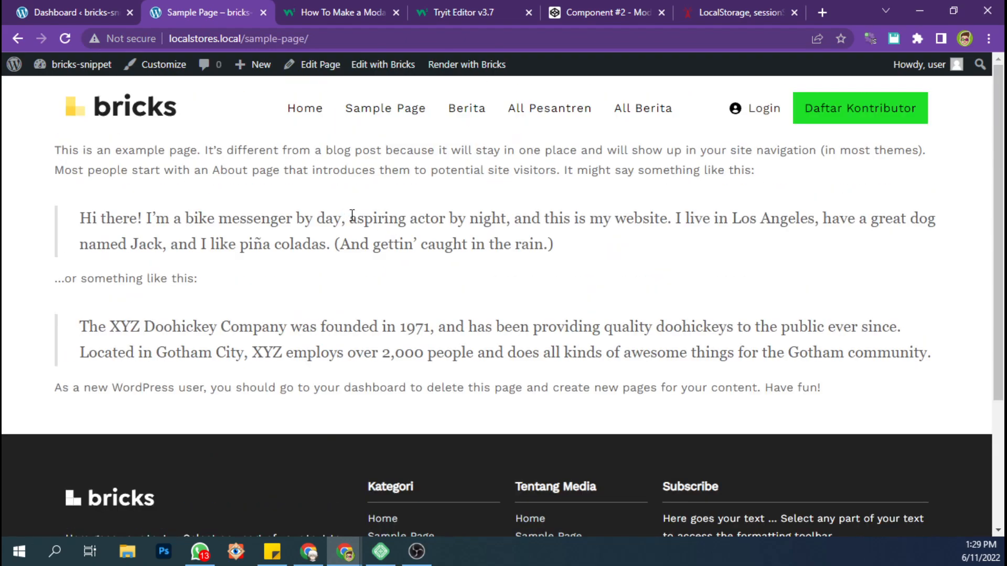
click(485, 117)
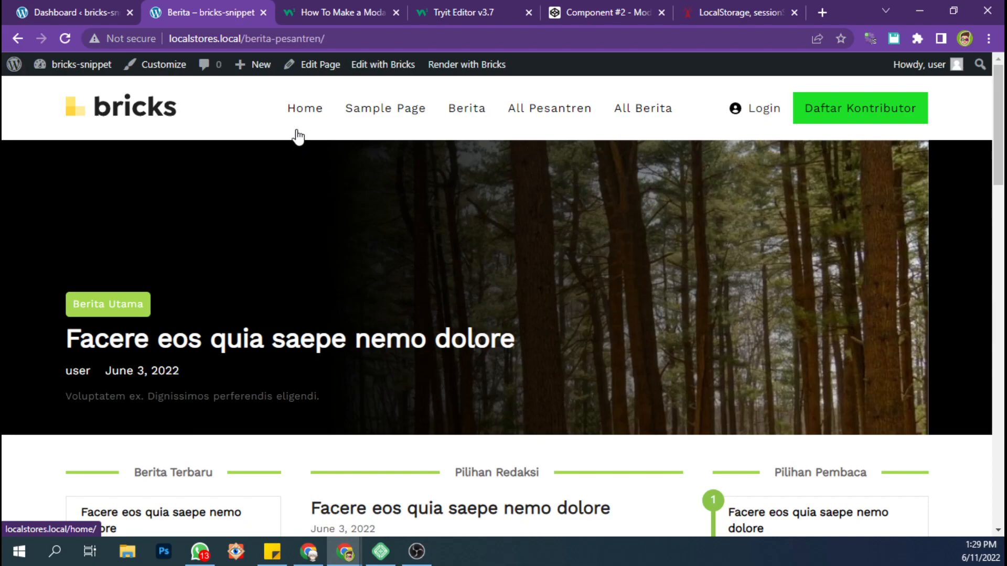
Load localstores.local/berita-pesantren/ in a new browser tab, dismiss the popup form and look over the page
click(347, 38)
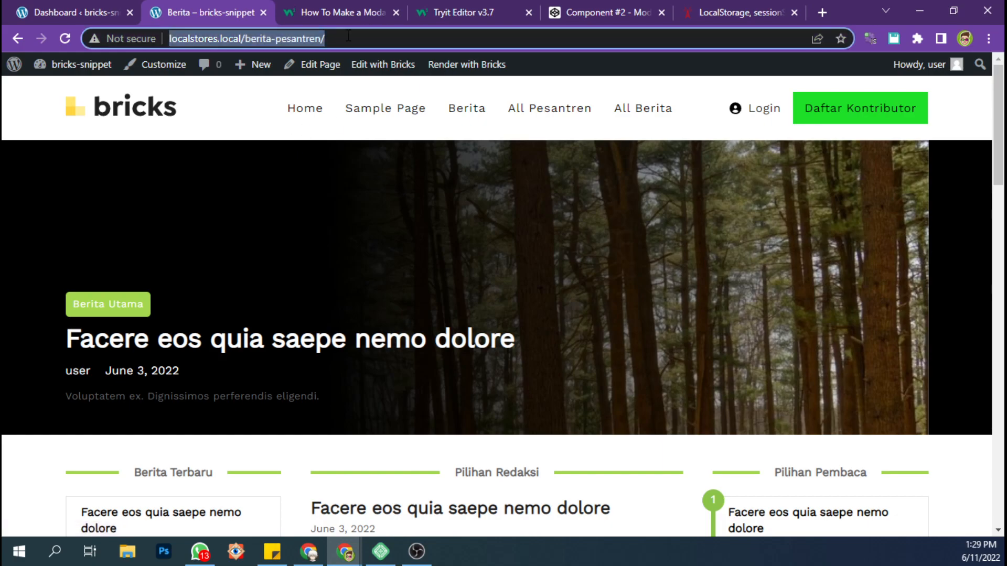
click(822, 13)
text(http://localstores.local/berita-pesantren/)
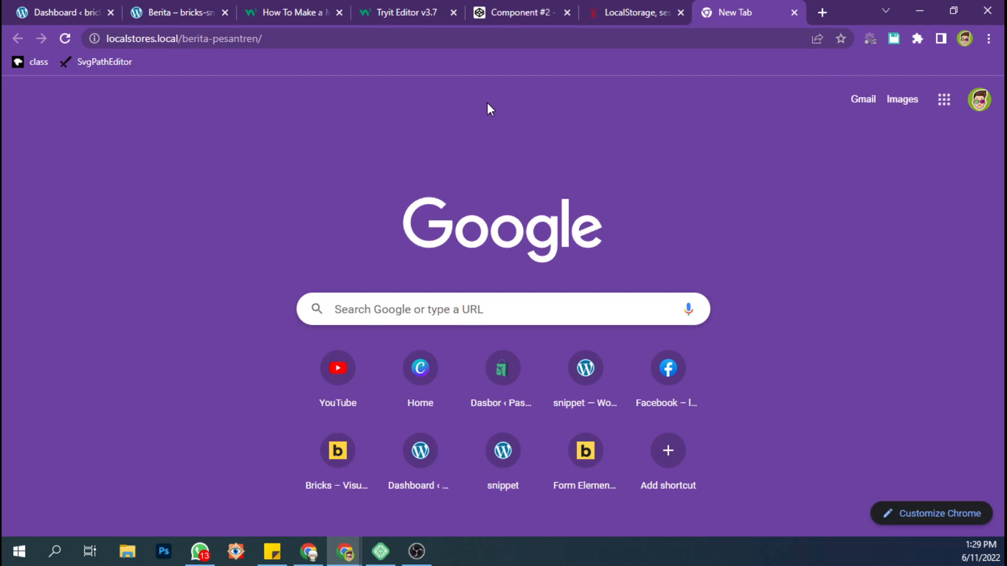
key(Return)
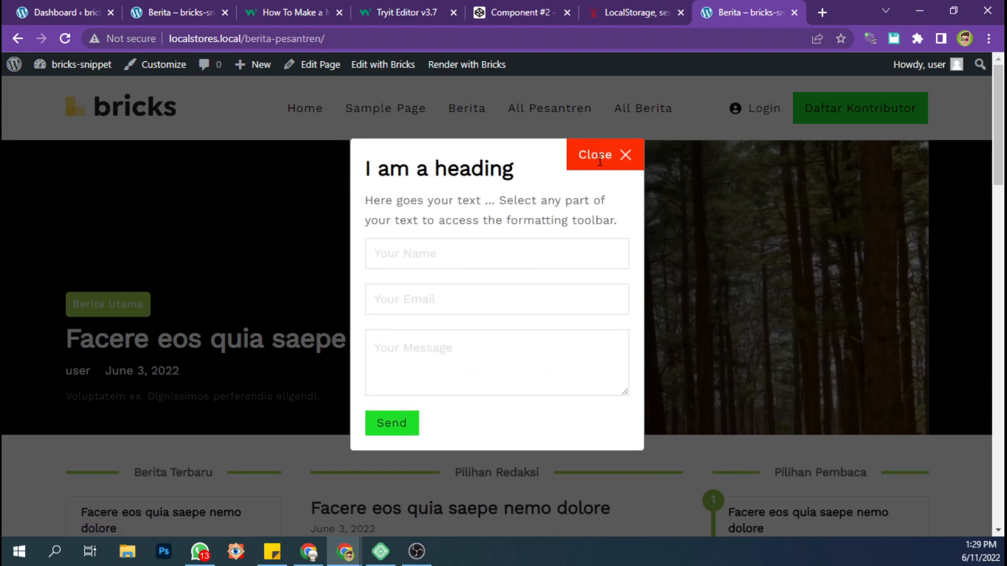
click(597, 158)
scroll(503, 215, down, 1)
scroll(503, 215, down, 1)
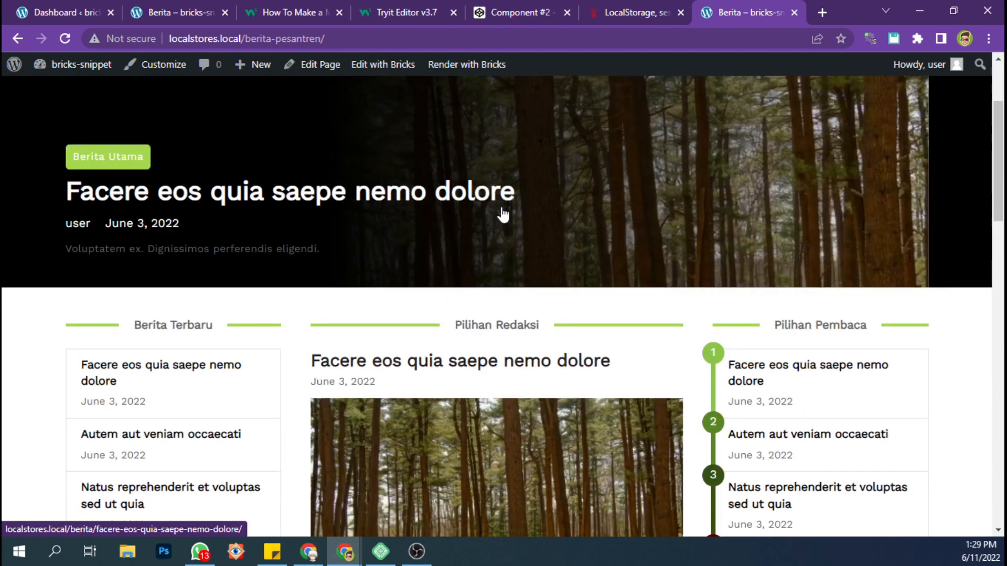
scroll(503, 215, up, 3)
From the WordPress dashboard, open the Bricks settings in a new tab and show the custom code section
click(97, 7)
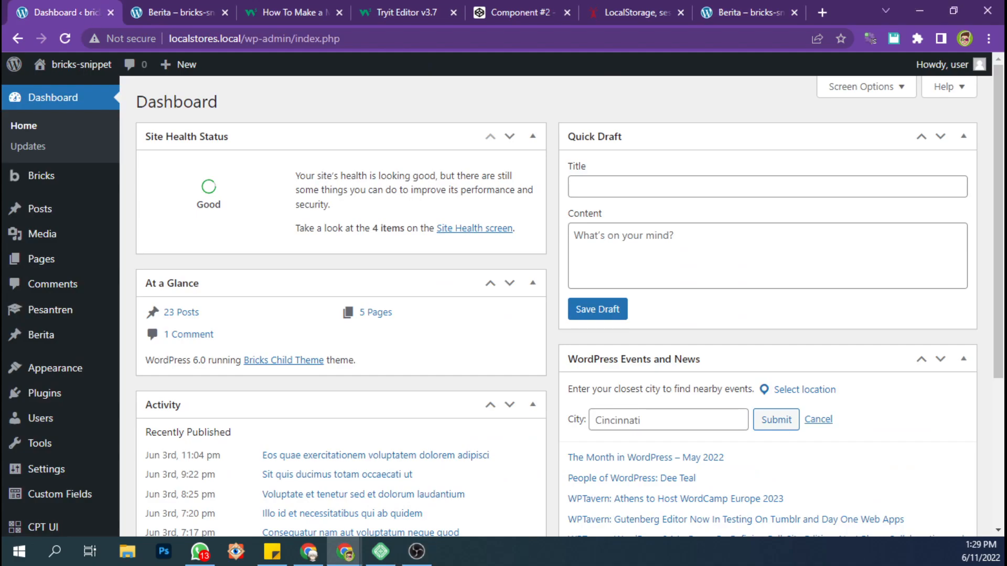
key(alt+Tab)
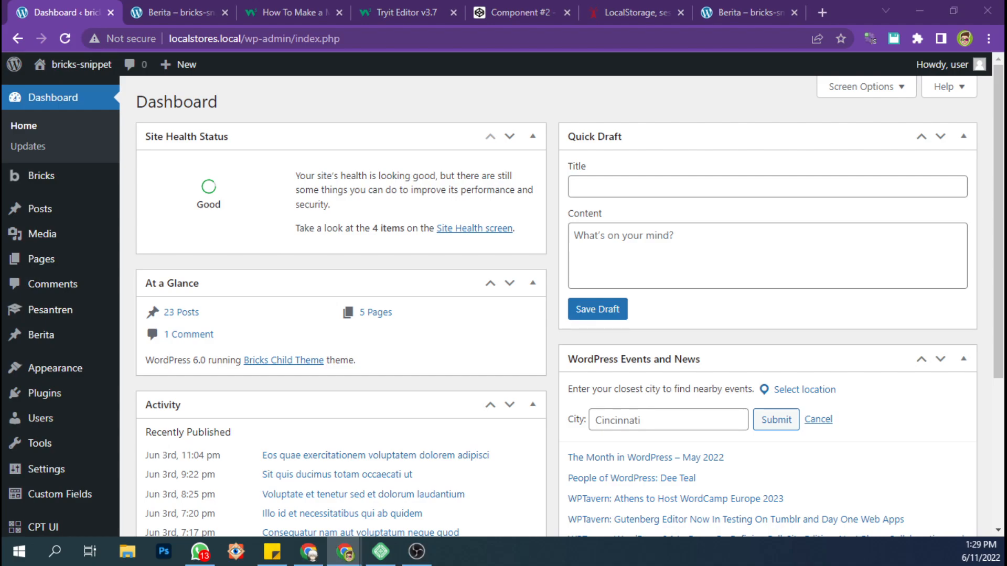
mouse_move(37, 176)
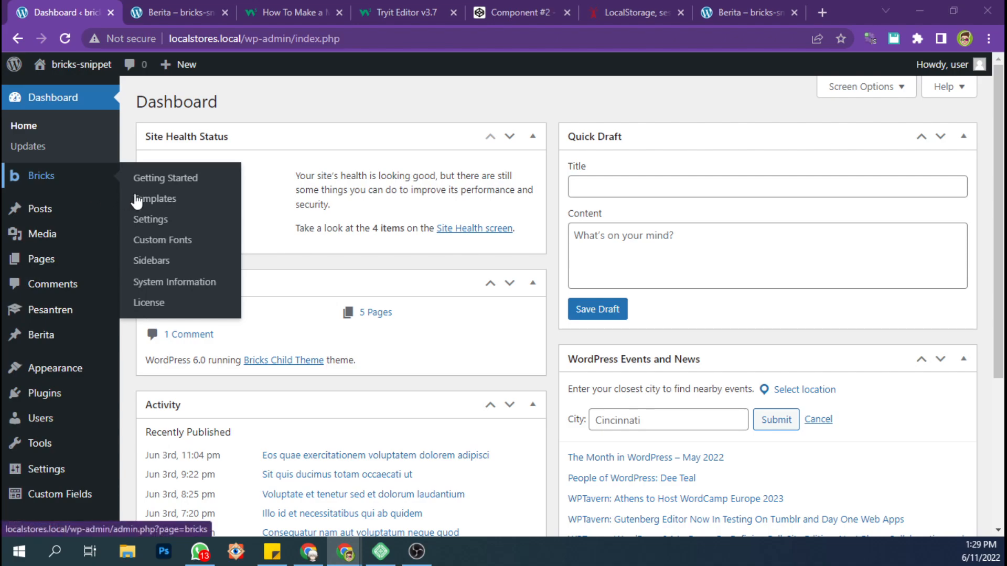
middle_click(150, 221)
click(179, 7)
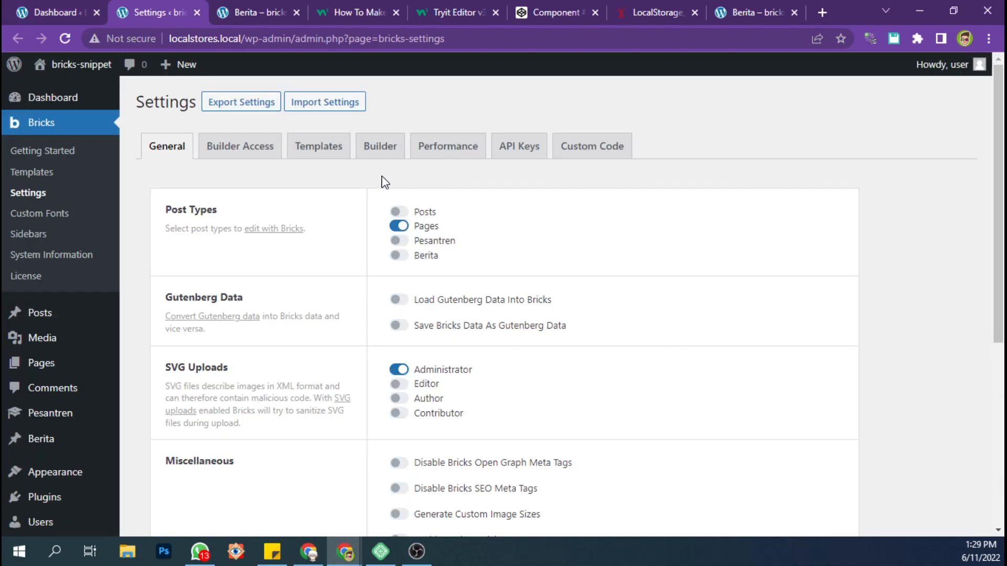
click(570, 148)
scroll(418, 312, down, 5)
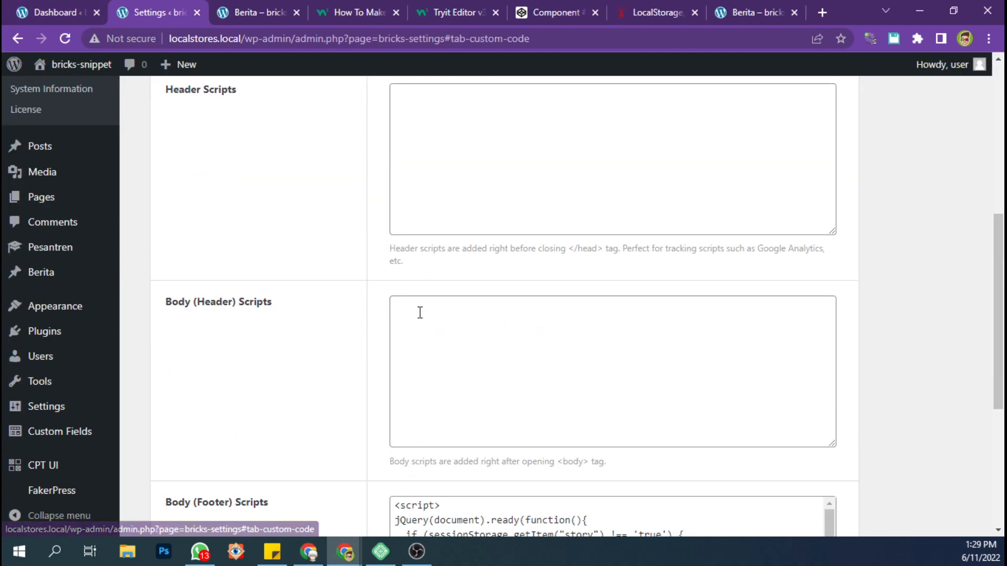
Remove all code from the Body (Footer) Scripts and save the Bricks settings
click(440, 330)
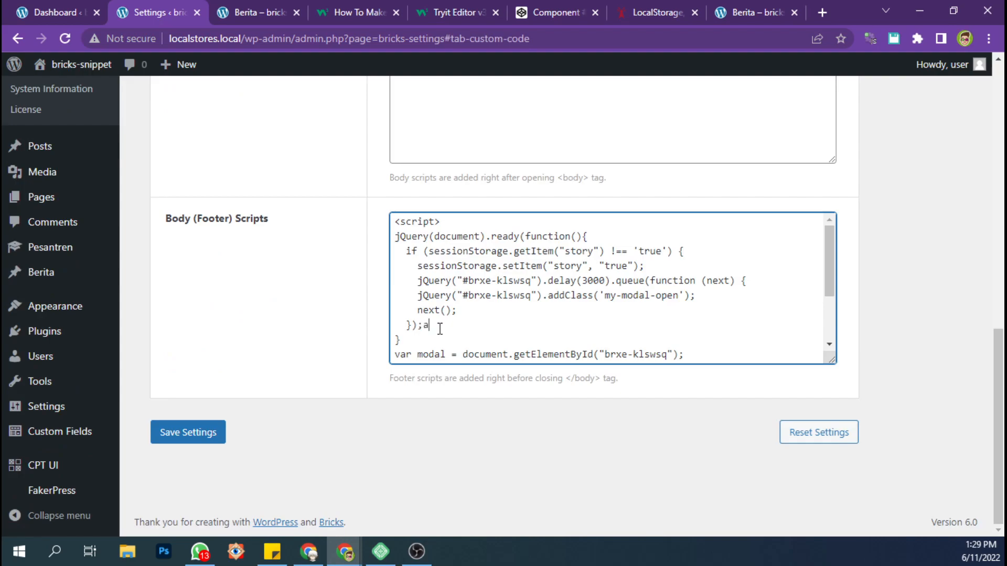
text(a)
key(ctrl+a)
key(Delete)
click(196, 434)
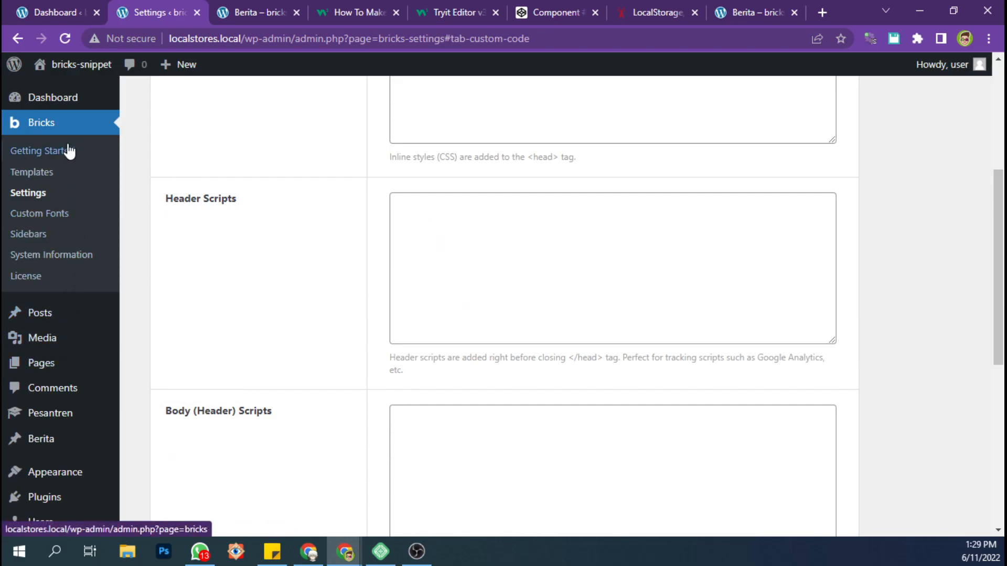
Open the Bricks templates list in a new tab and load the Footer template in the Bricks builder
middle_click(62, 181)
click(221, 11)
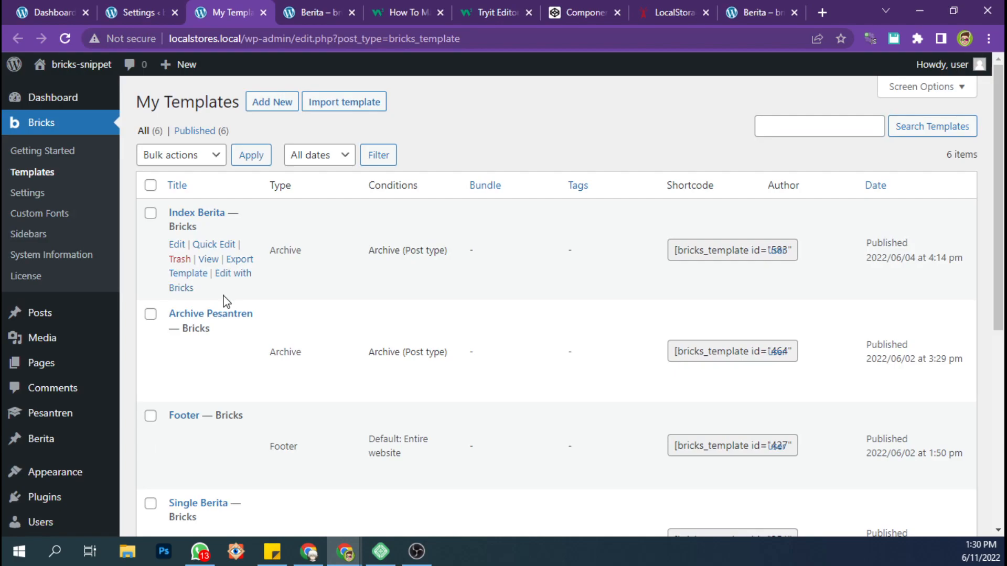
scroll(225, 299, down, 1)
click(219, 398)
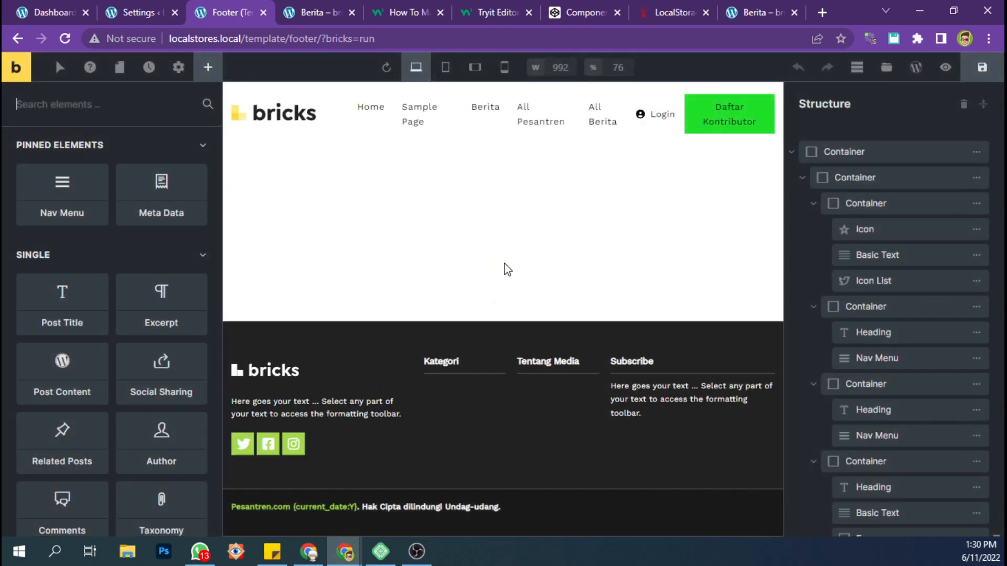
Delete the footer's third top-level container, which holds the button, heading, text and form, and save the template
click(791, 152)
click(792, 177)
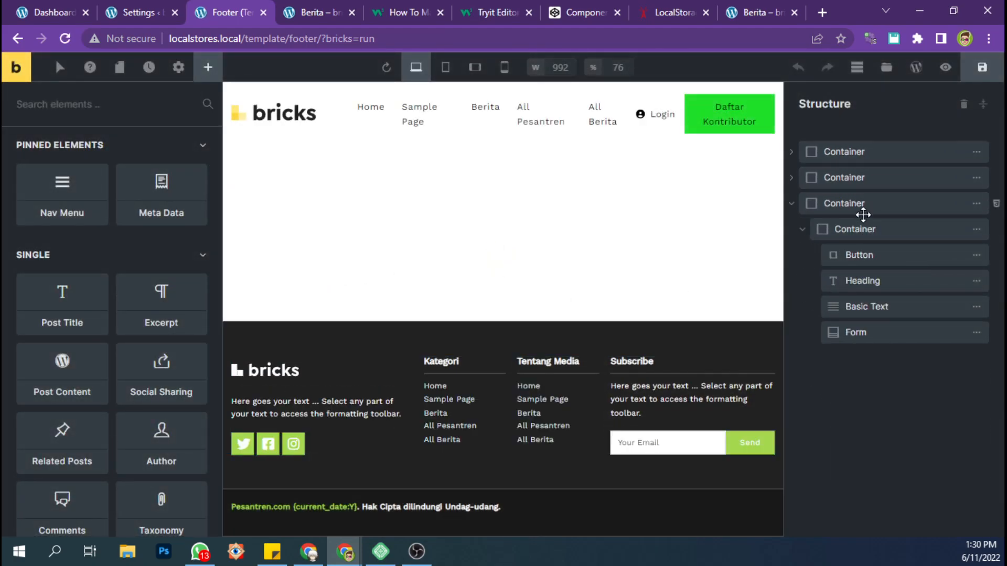
click(841, 210)
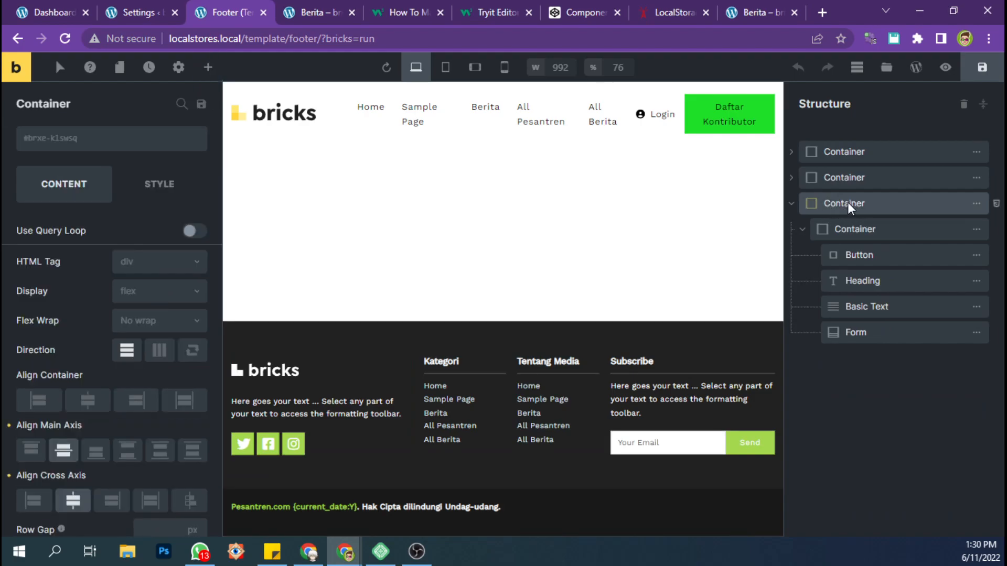
key(alt+Tab)
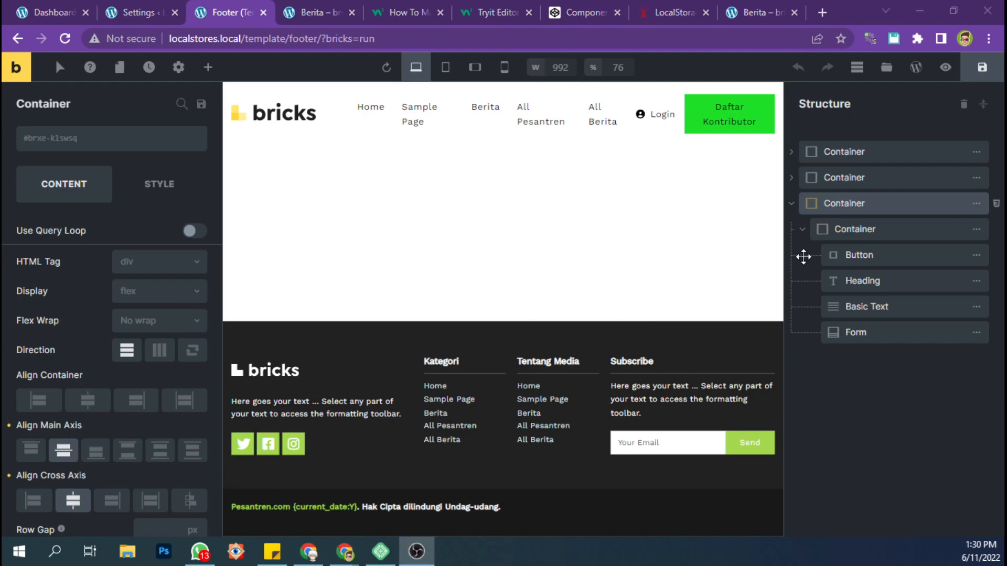
key(alt+Tab)
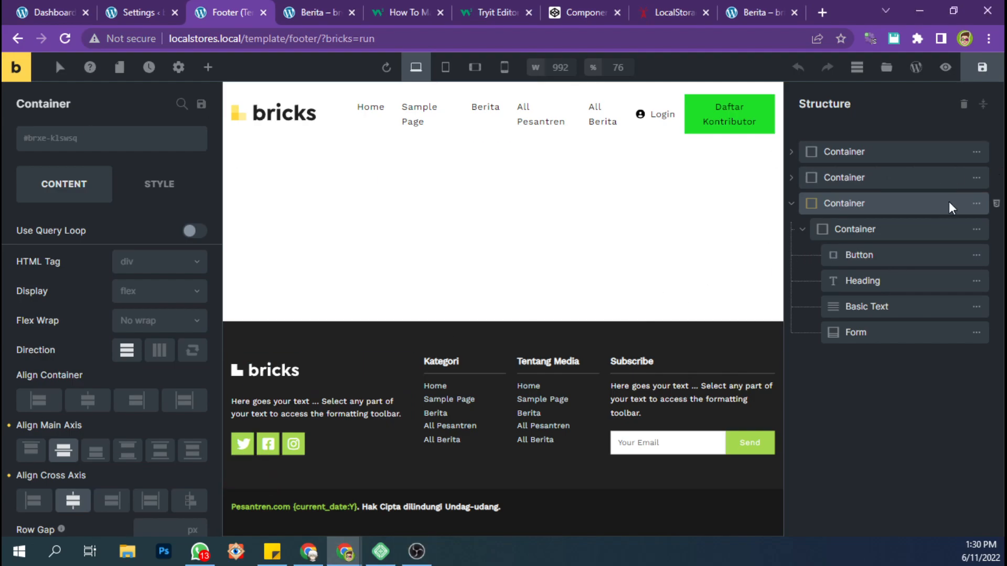
click(976, 203)
click(817, 204)
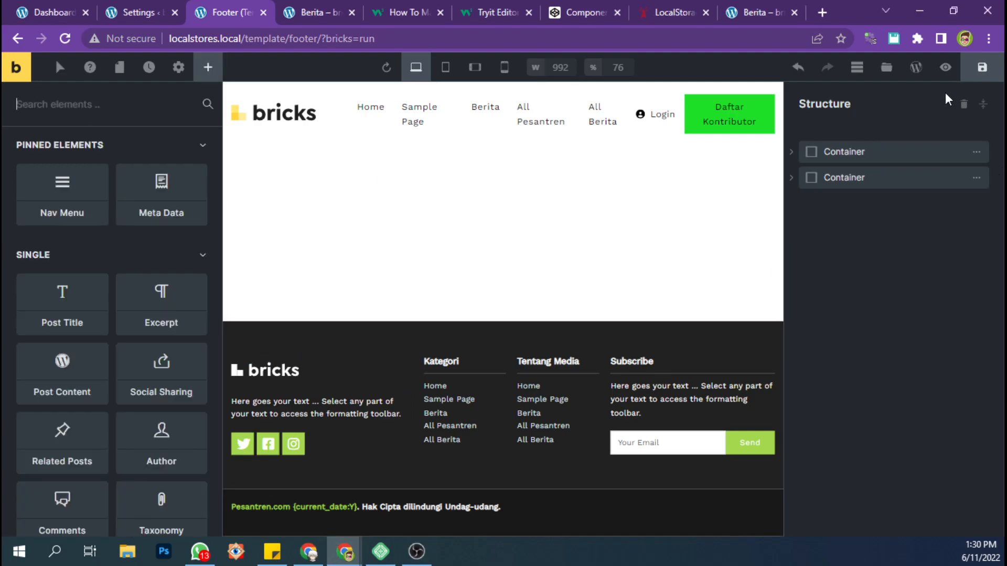
click(982, 68)
click(878, 260)
Add a new top-level container to the footer template and rename it Outer Modal
scroll(108, 180, down, 5)
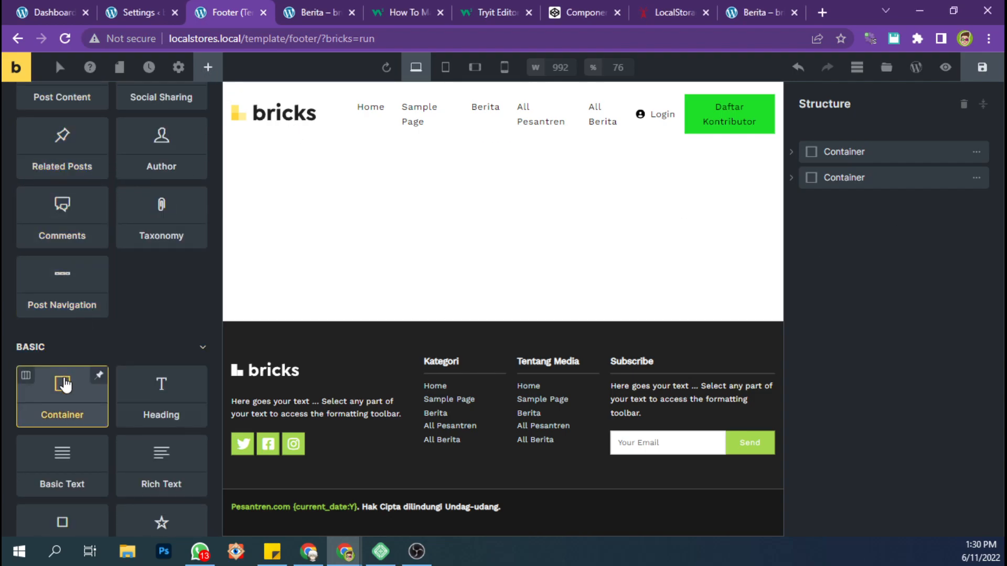
click(94, 375)
click(831, 205)
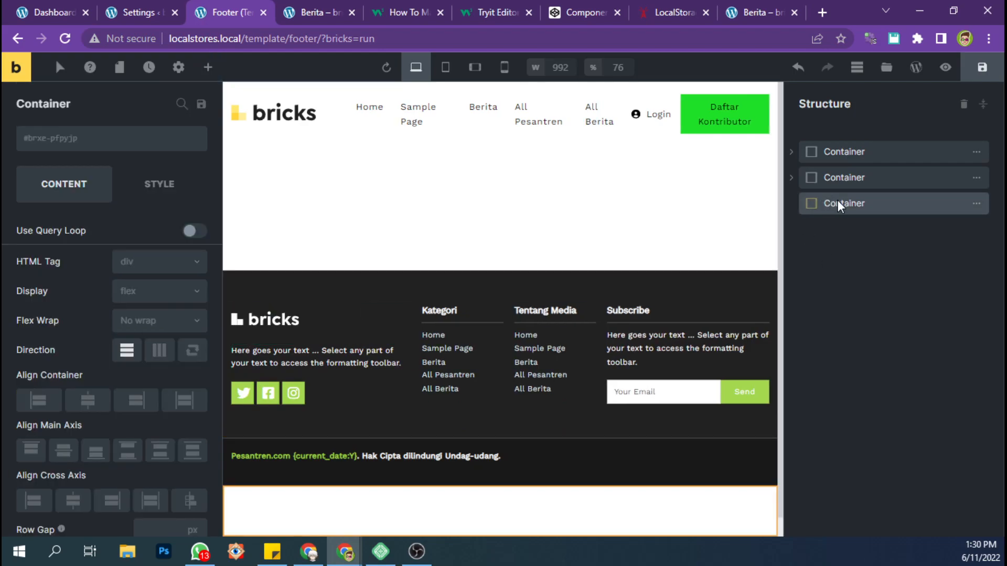
double_click(840, 202)
text(Ou)
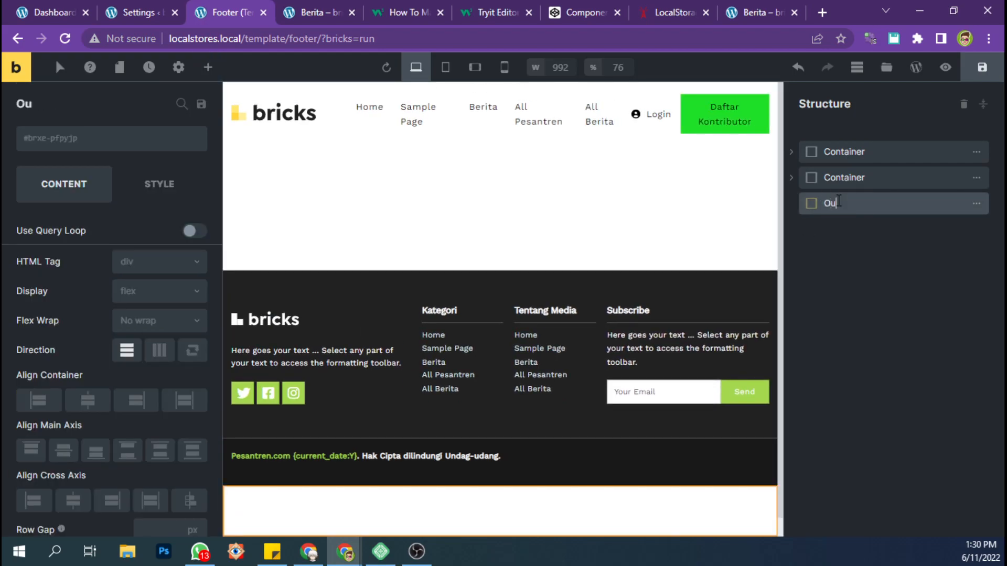
text(ter Modal)
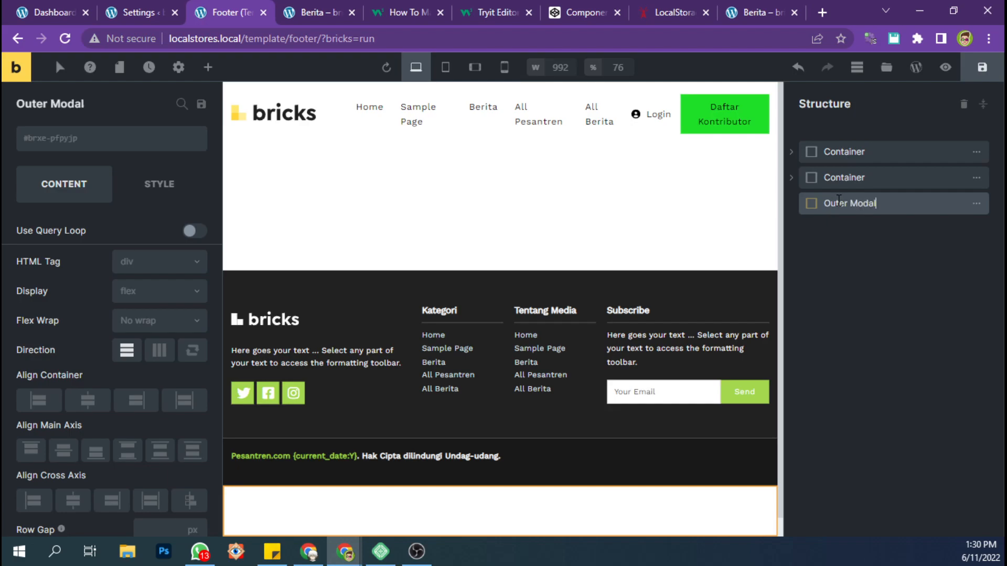
key(Return)
Create the global CSS class outer-modal on the Outer Modal container
click(131, 144)
text(out)
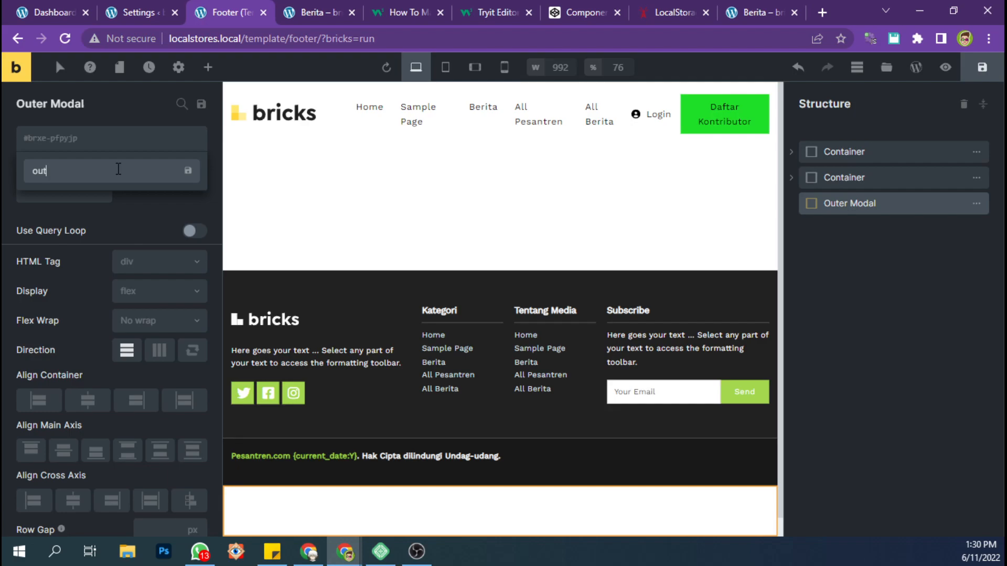
text(er-modal)
click(188, 171)
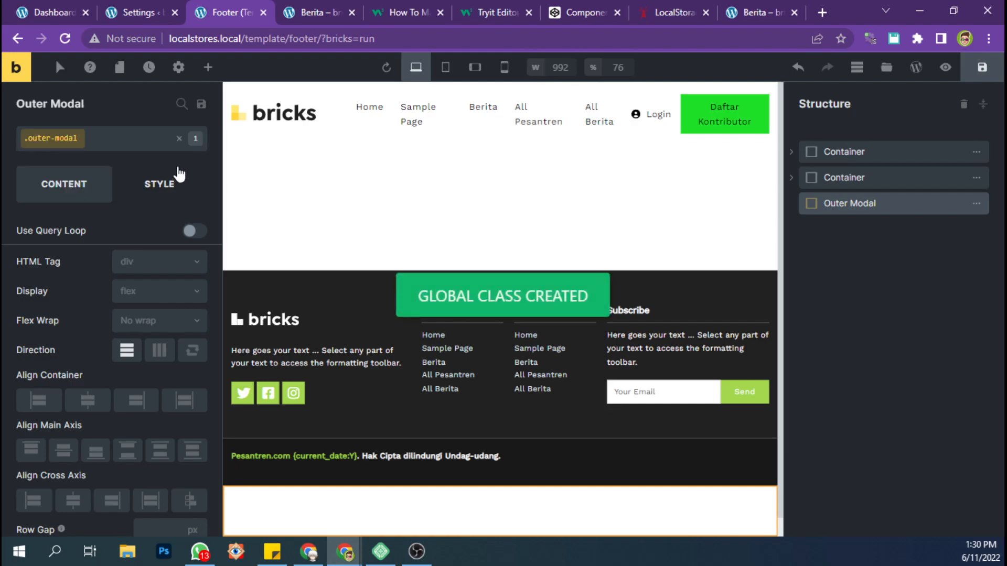
Add a container nested inside the Outer Modal container
click(217, 73)
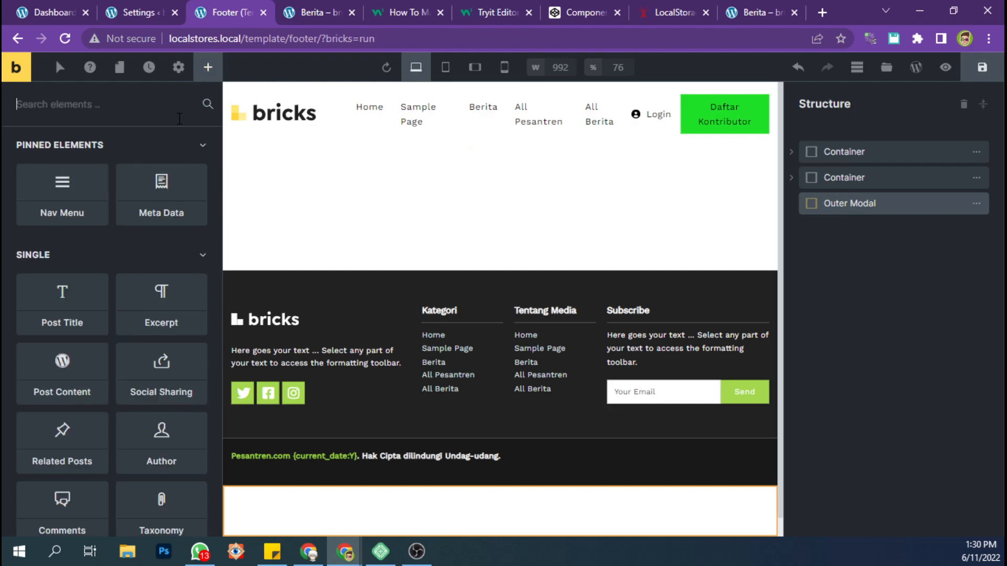
scroll(90, 308, down, 3)
scroll(87, 304, down, 3)
click(62, 388)
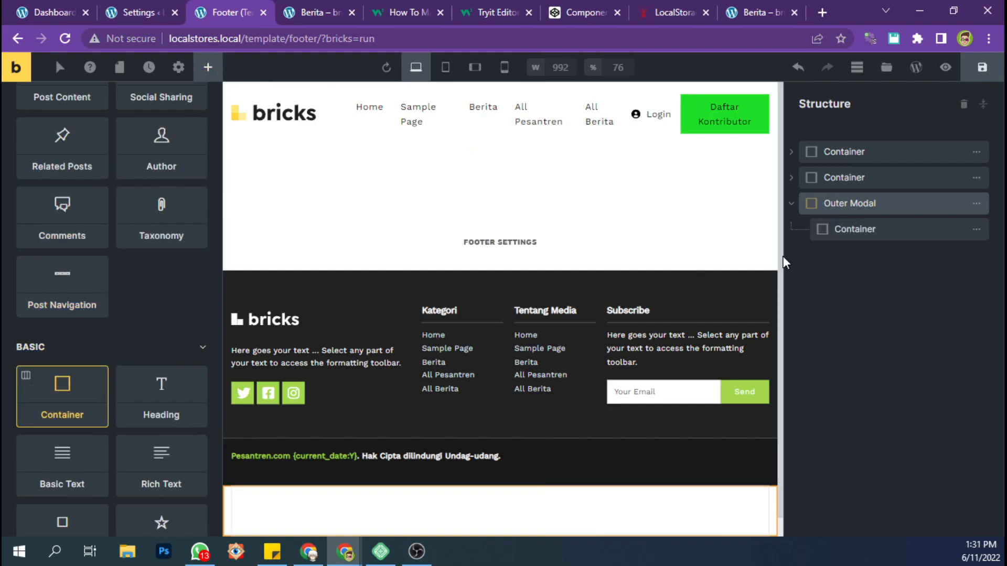
Create the global CSS class inner-modal on the container nested inside Outer Modal and review Outer Modal's assigned classes
click(841, 231)
click(57, 148)
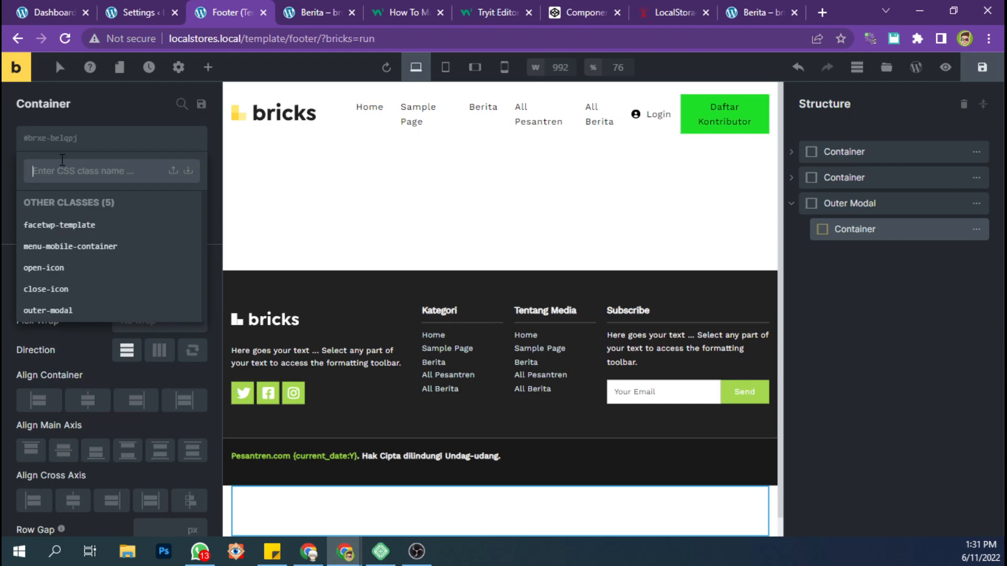
text(inner-)
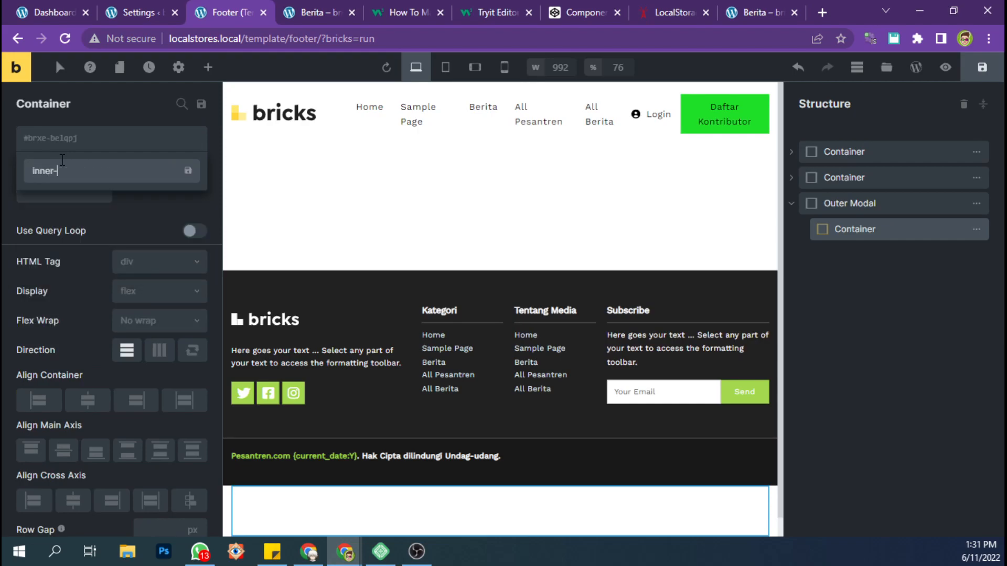
text(modal)
click(188, 170)
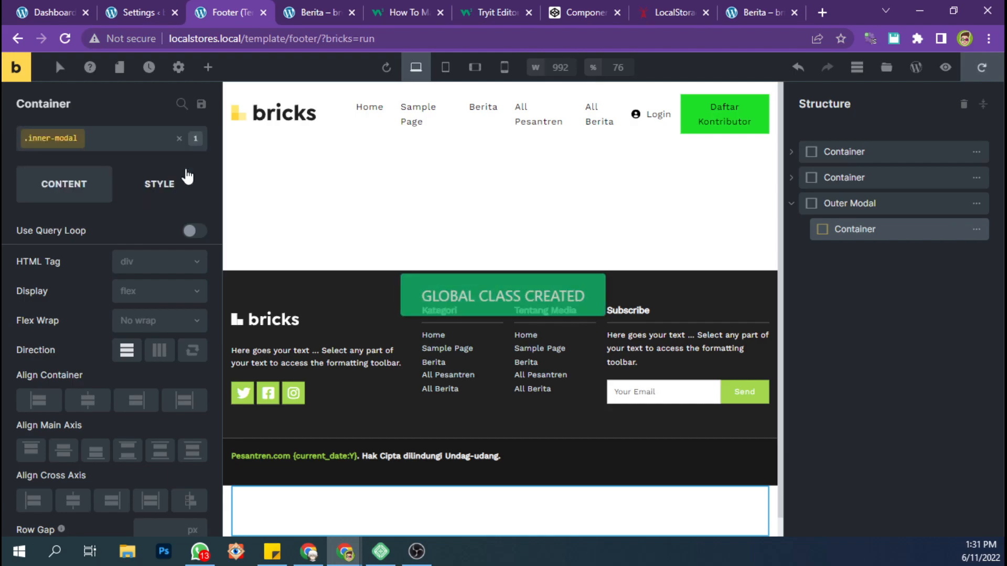
click(822, 205)
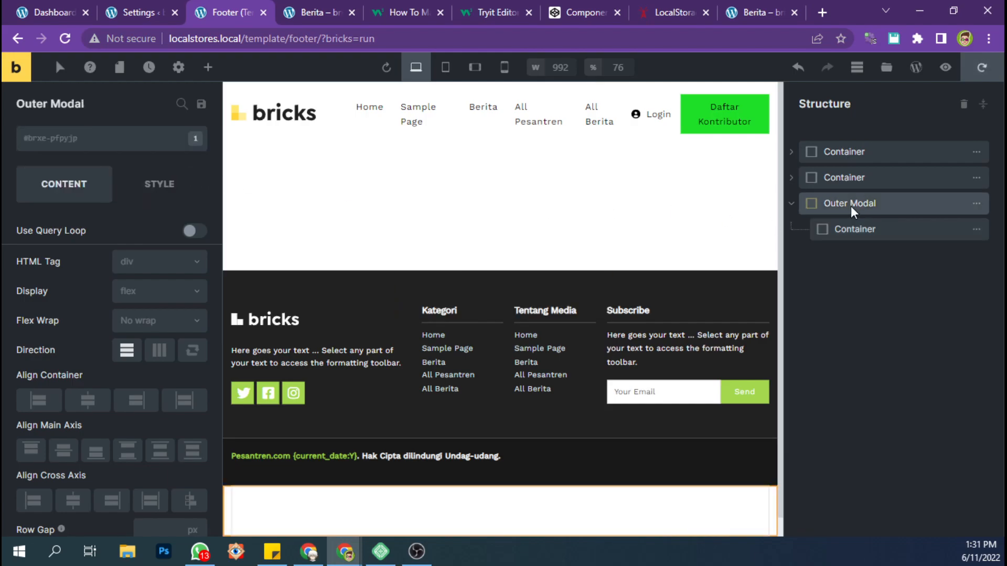
click(134, 137)
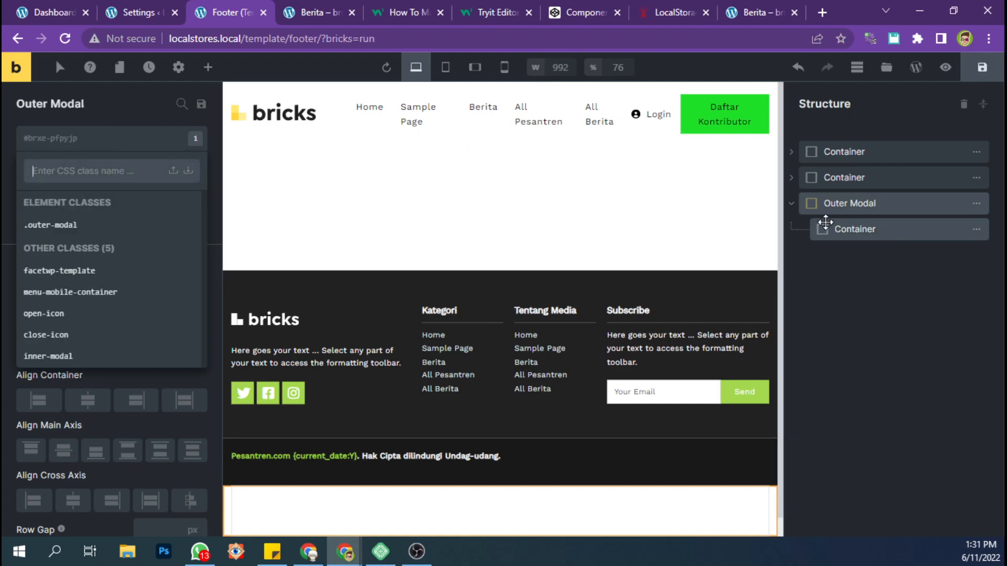
Add a Heading element inside the container nested in Outer Modal
click(858, 230)
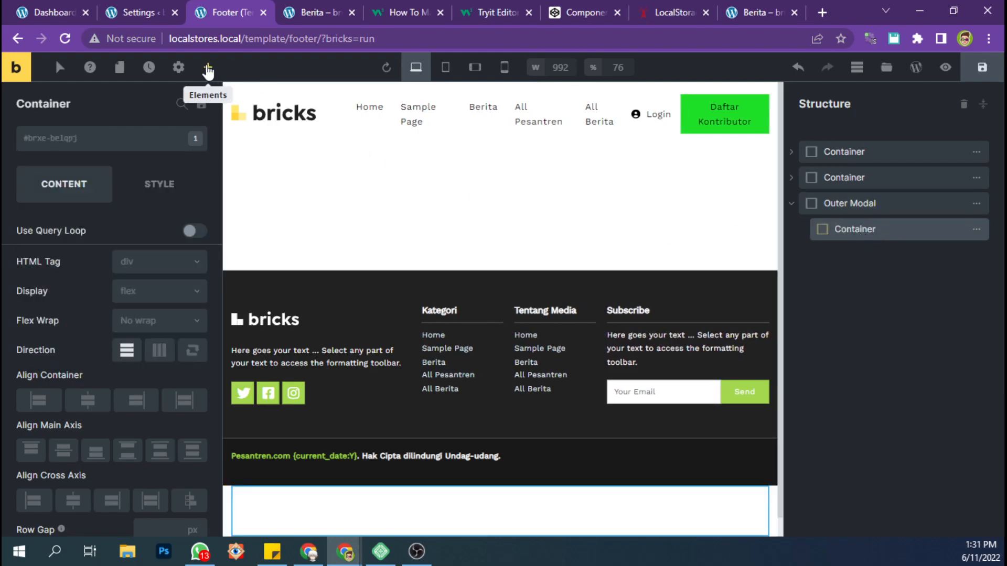
click(209, 69)
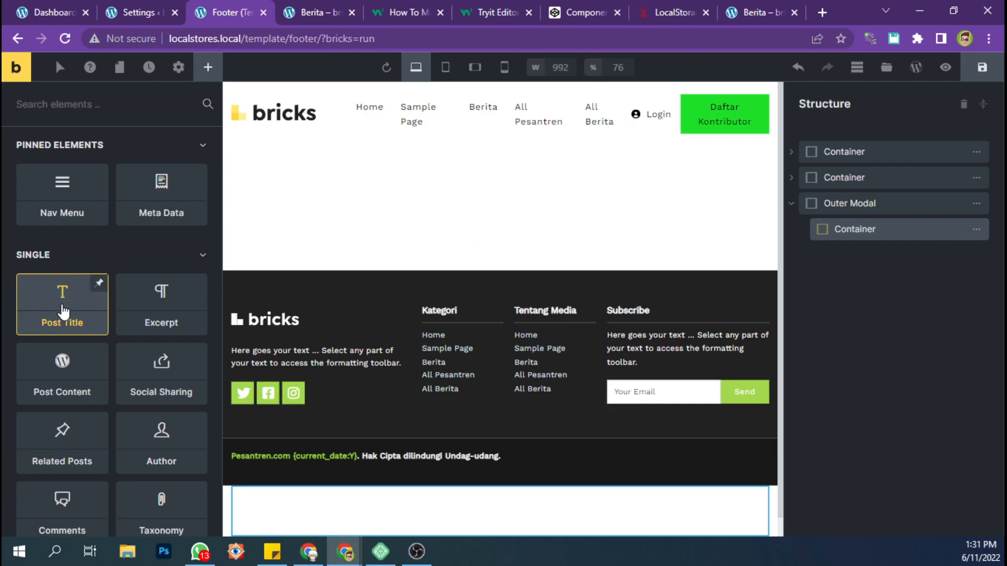
scroll(83, 310, down, 7)
click(164, 315)
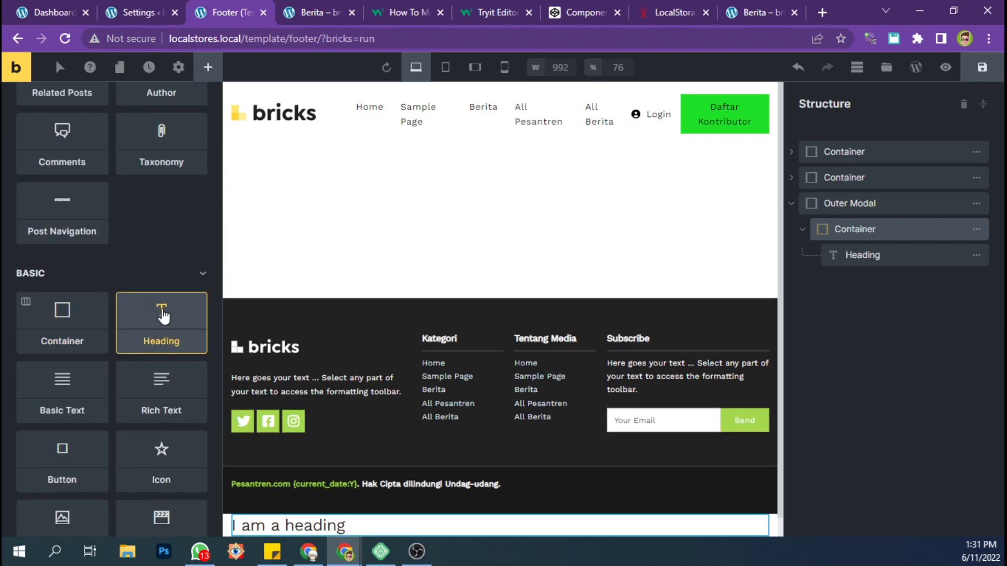
scroll(388, 488, down, 2)
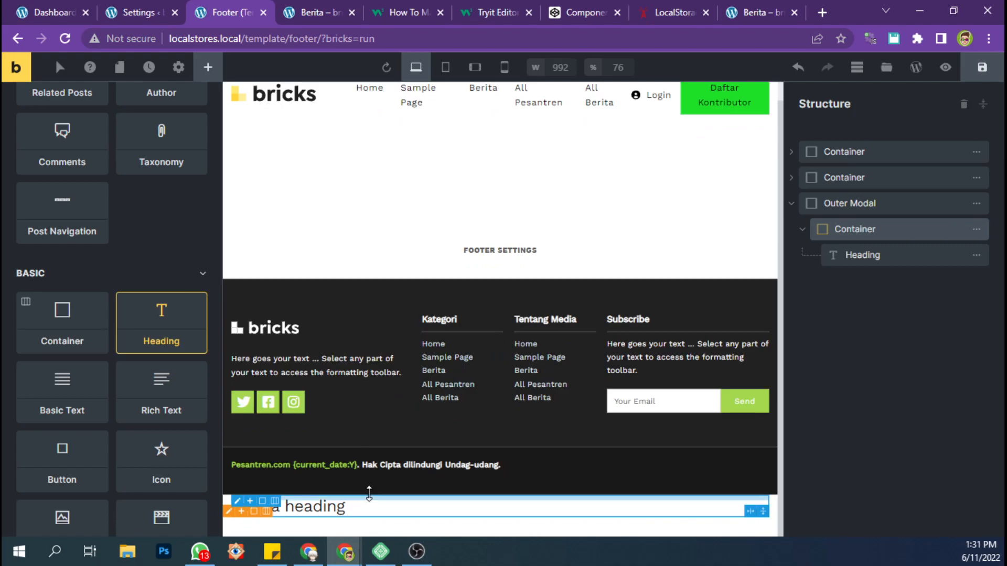
Add a Basic Text element below the heading in the nested modal container
click(863, 257)
click(208, 68)
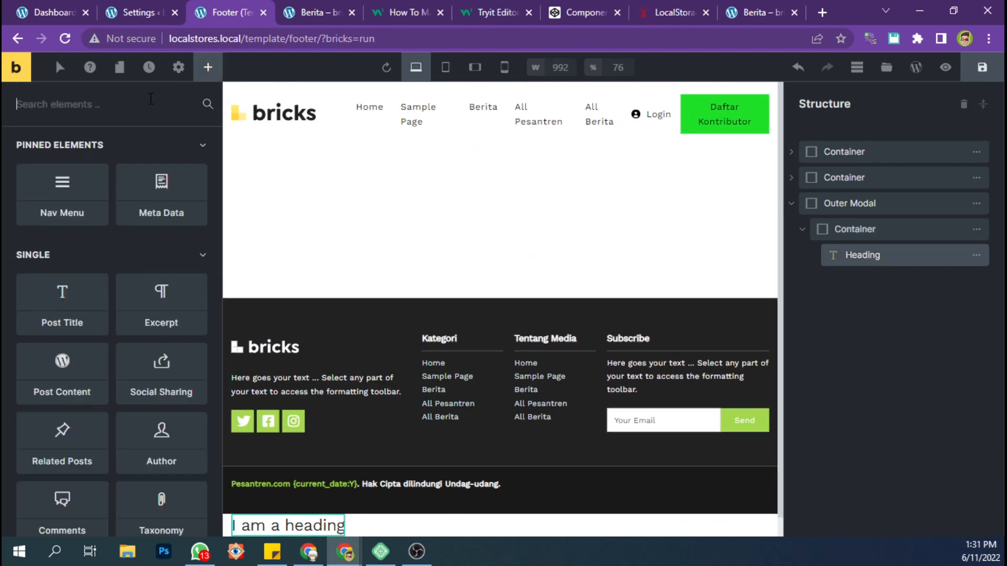
scroll(111, 254, down, 10)
scroll(158, 304, up, 4)
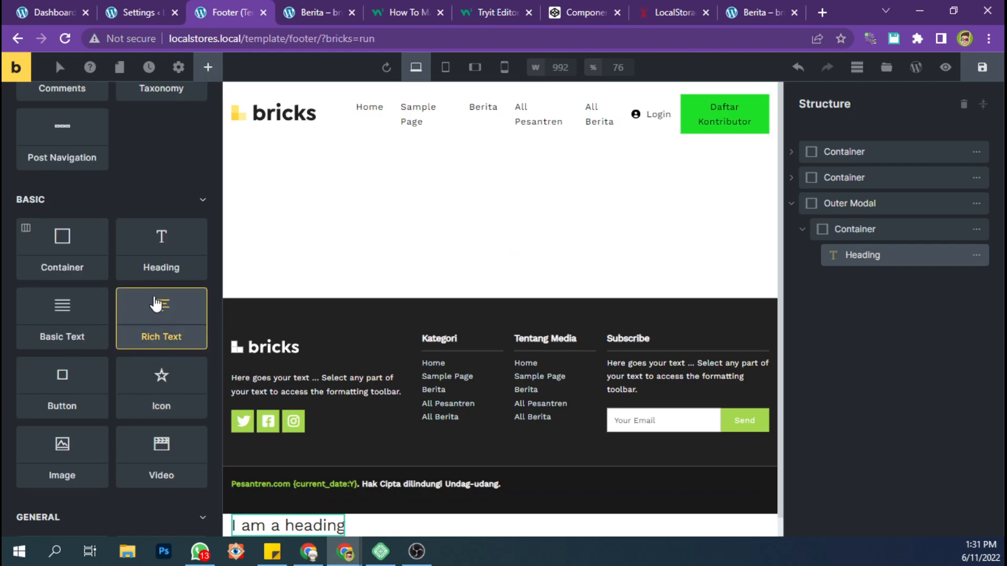
drag(91, 323, 885, 308)
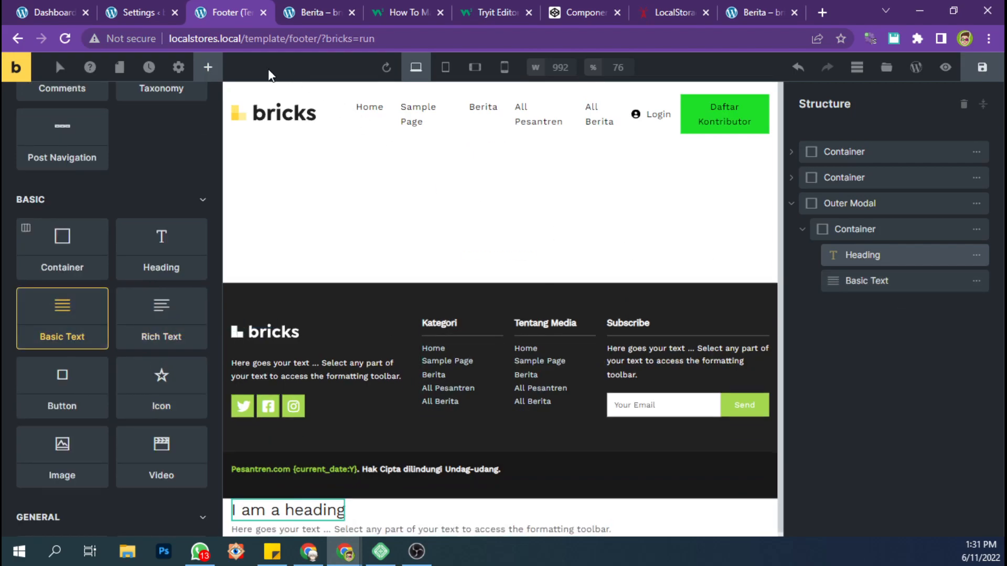
Find the Form element and add it between the heading and the basic text in the nested container
scroll(97, 137, up, 8)
click(89, 106)
text(for)
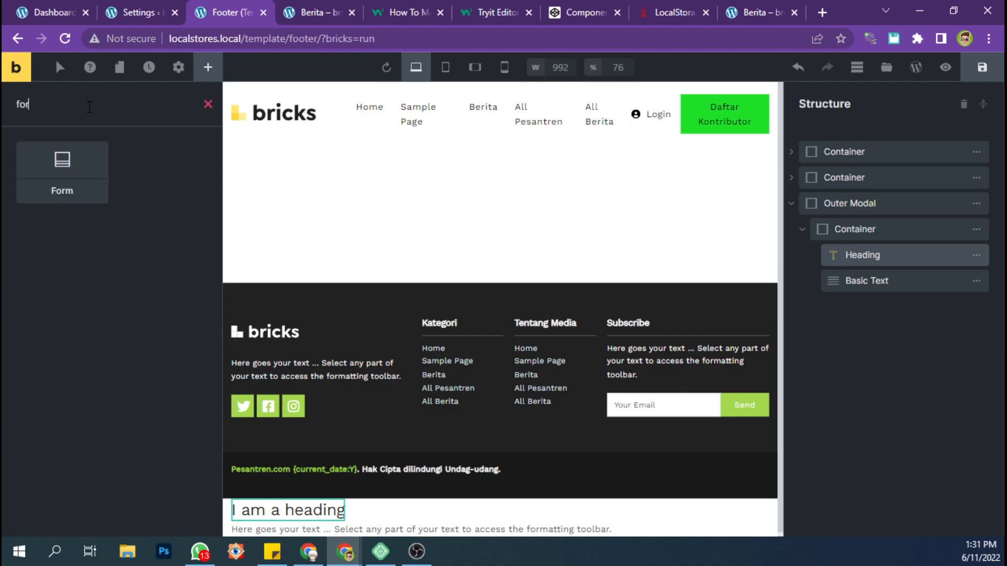
click(63, 194)
Find the Button element and place it above the heading as the first item in the nested container
click(886, 308)
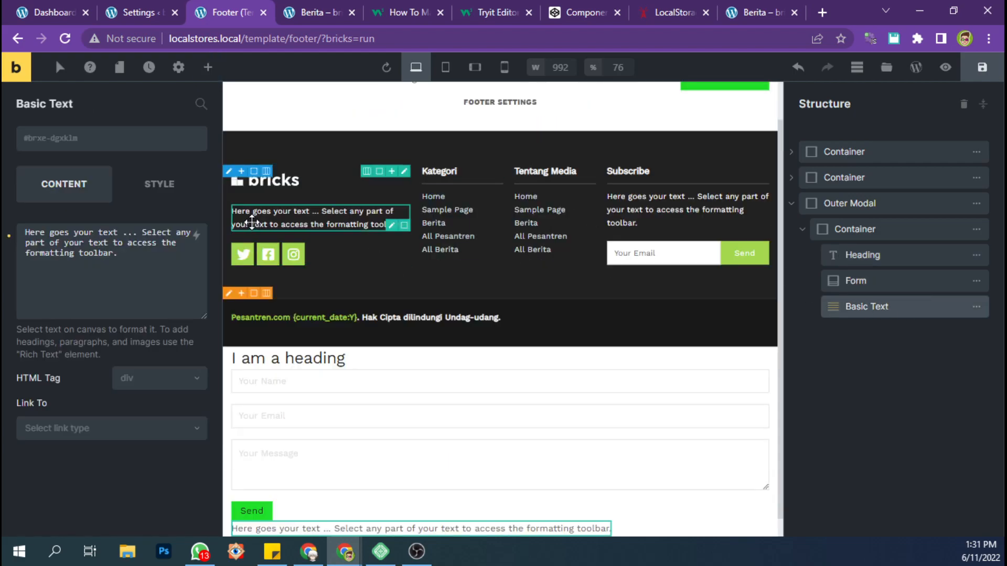
click(207, 67)
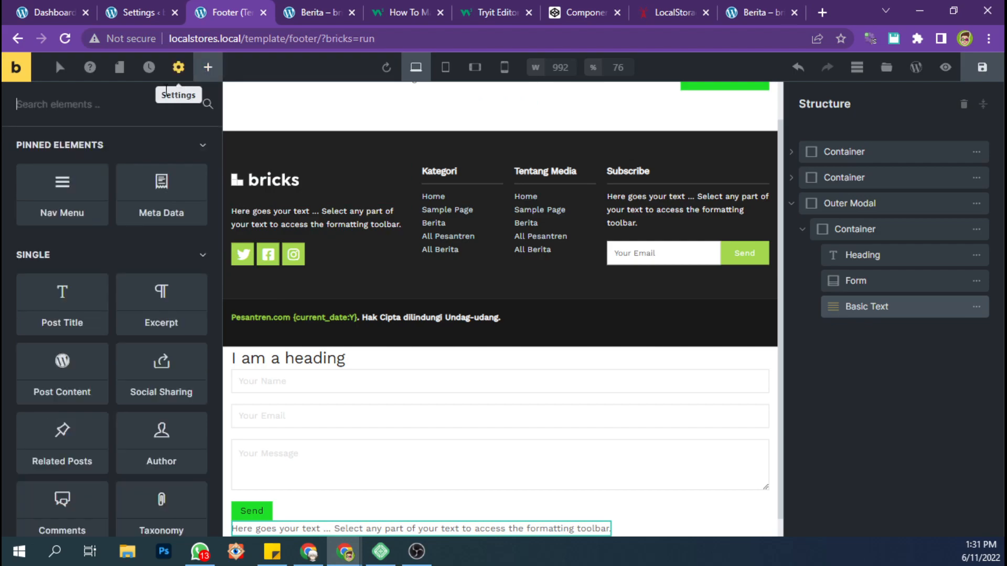
click(122, 110)
text(but)
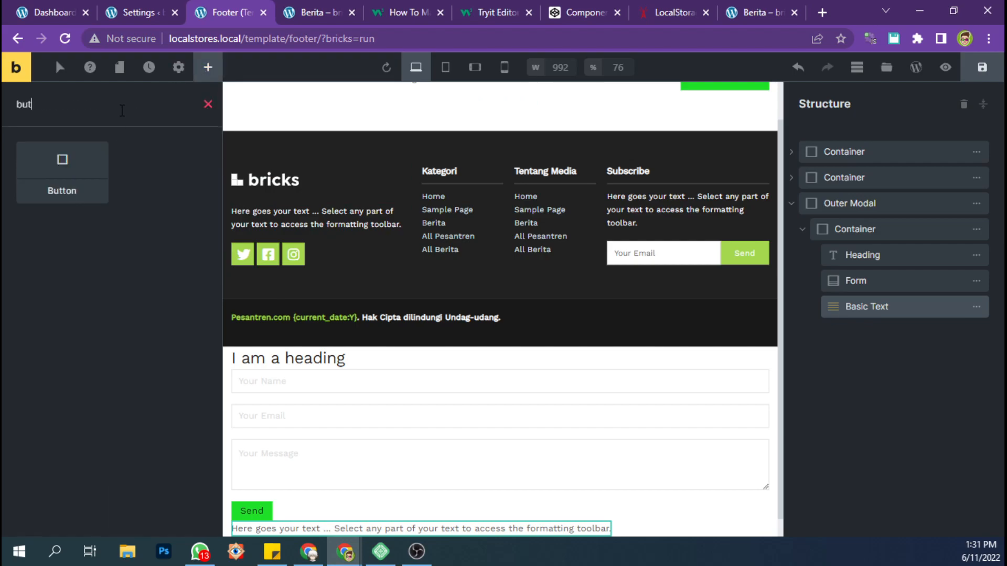
drag(81, 168, 827, 249)
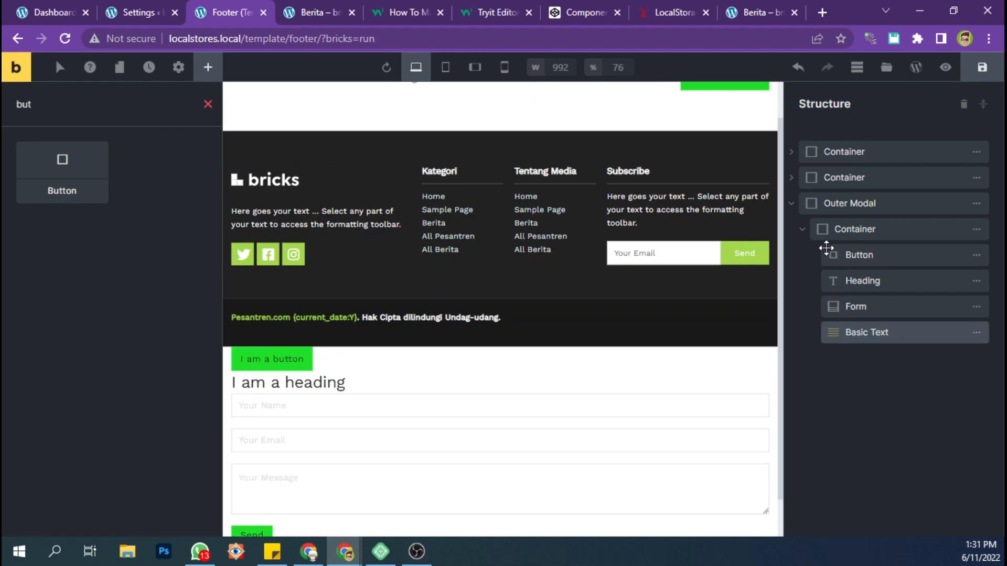
click(850, 250)
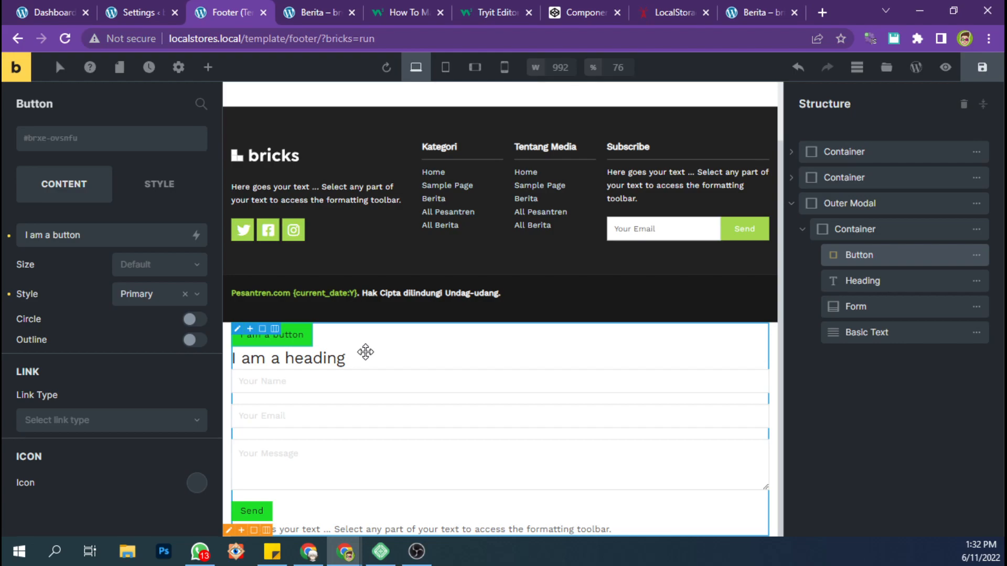
Set Outer Modal's top padding to 20 px and link its margin values together
click(874, 207)
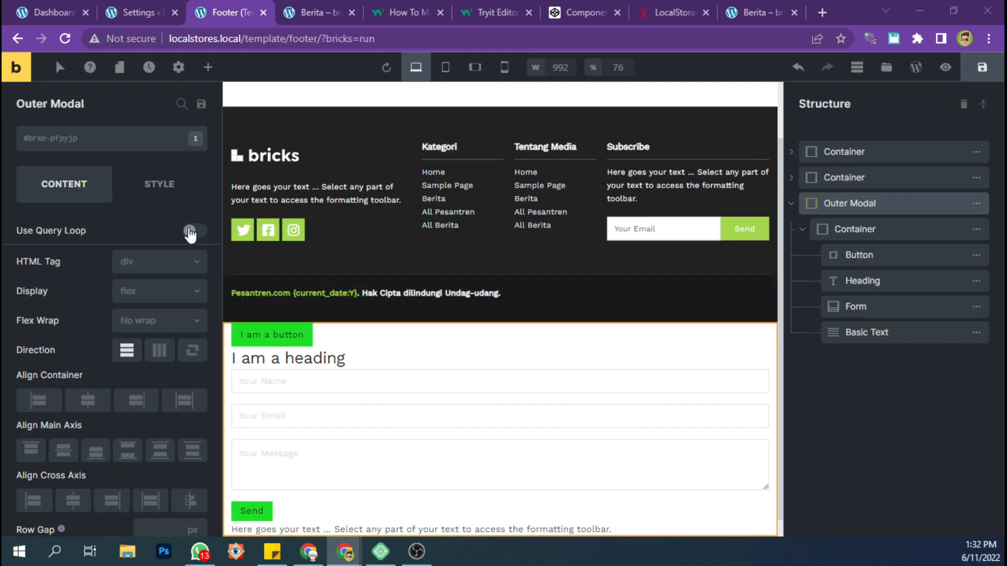
click(160, 193)
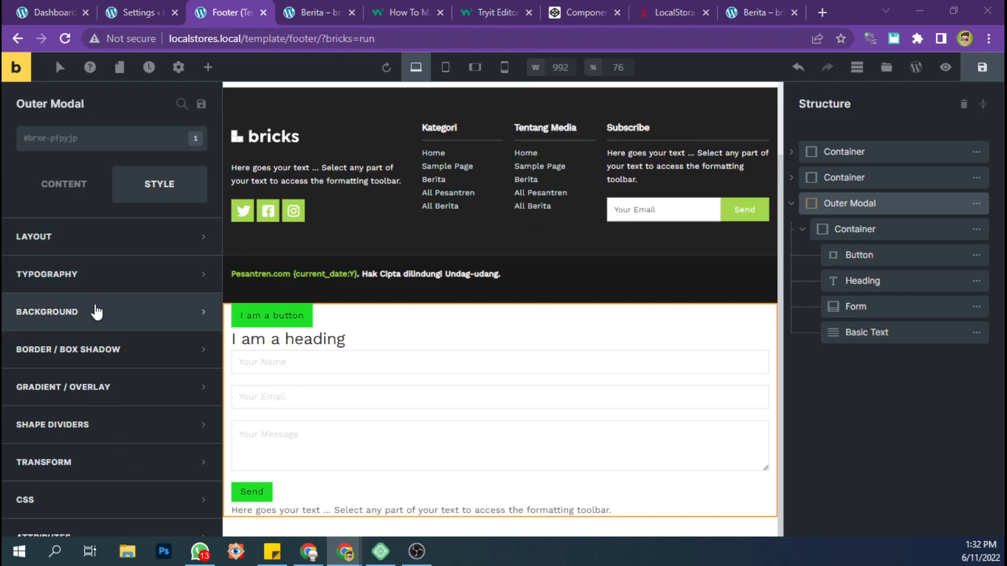
click(94, 247)
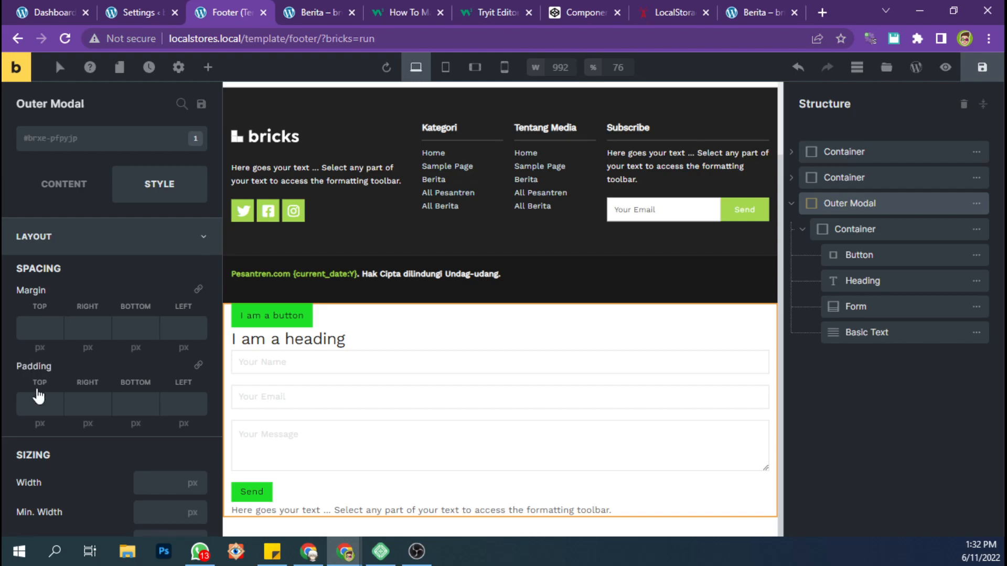
click(37, 399)
text(20)
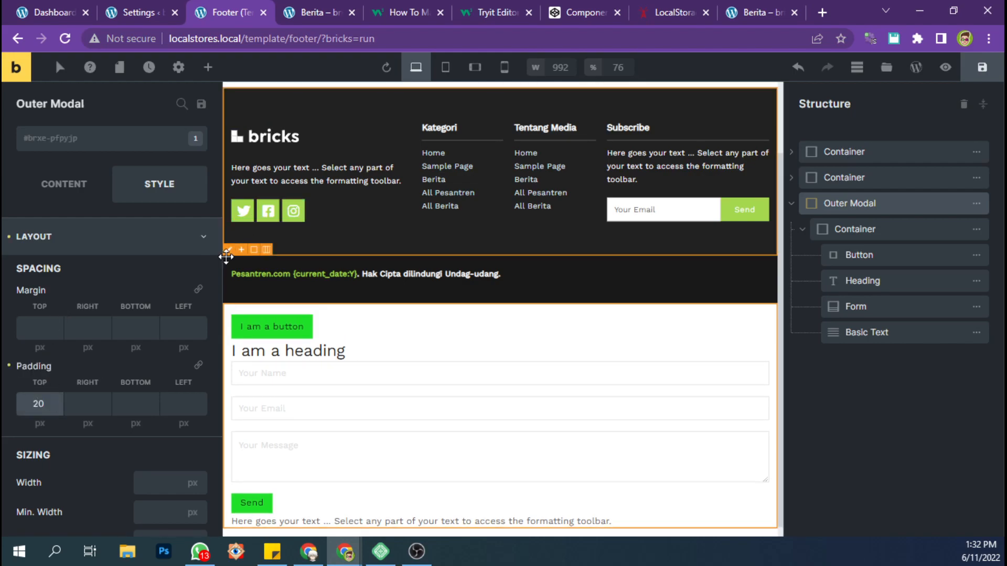
click(199, 290)
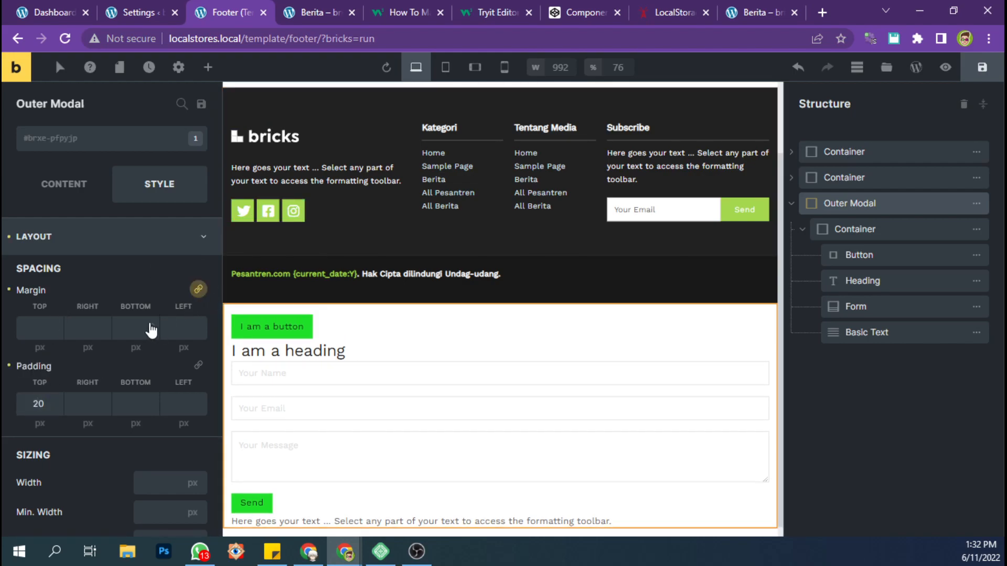
scroll(150, 331, down, 1)
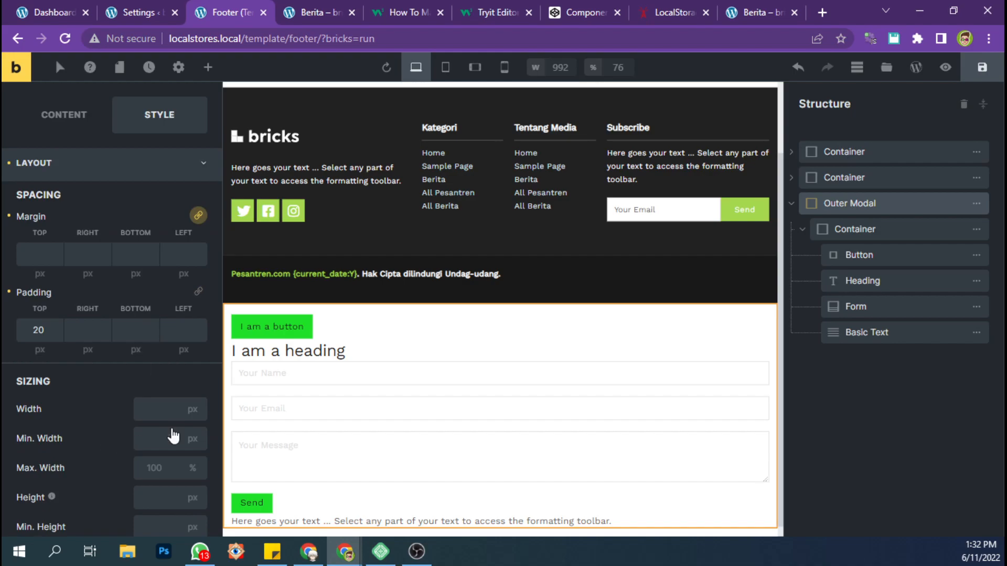
Set both the width and the height of Outer Modal to 100%
click(159, 414)
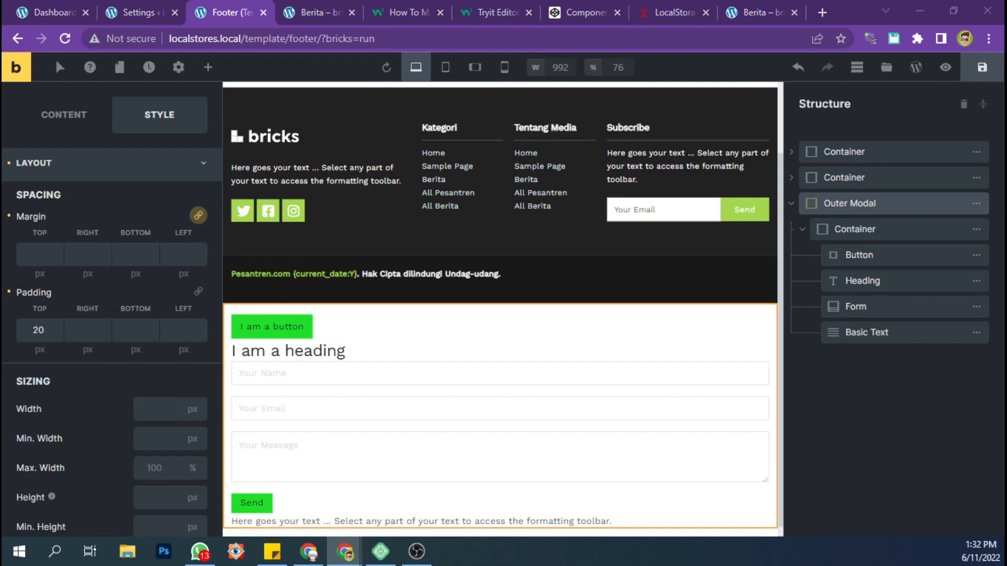
click(149, 407)
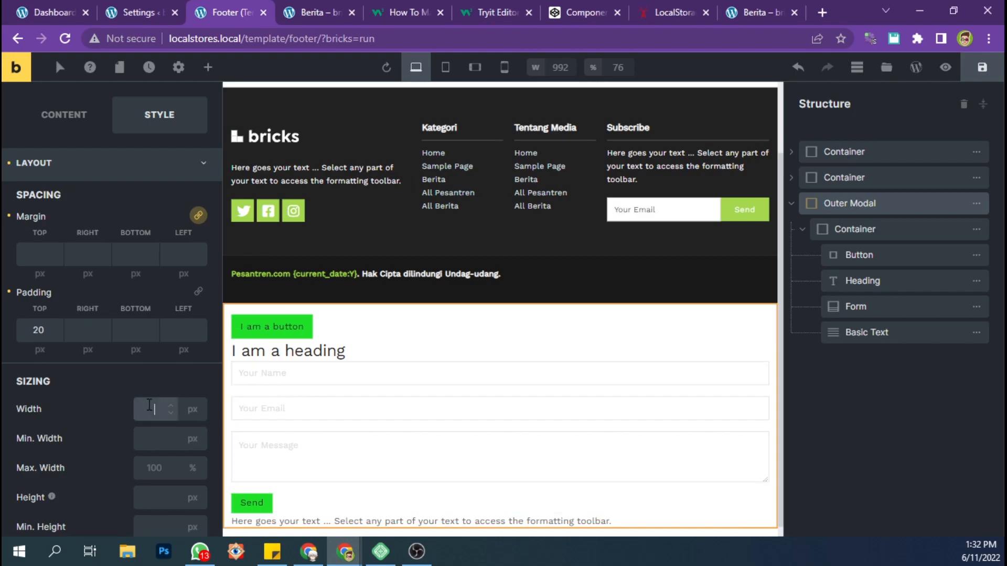
text(40)
key(BackSpace)
key(BackSpace)
text(100%)
scroll(105, 405, down, 1)
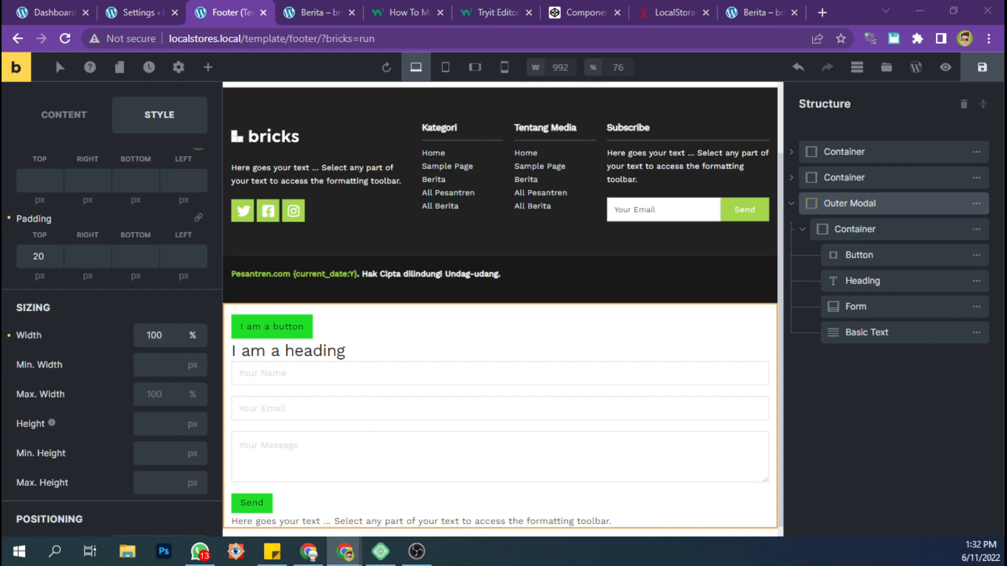
click(156, 425)
text(100%)
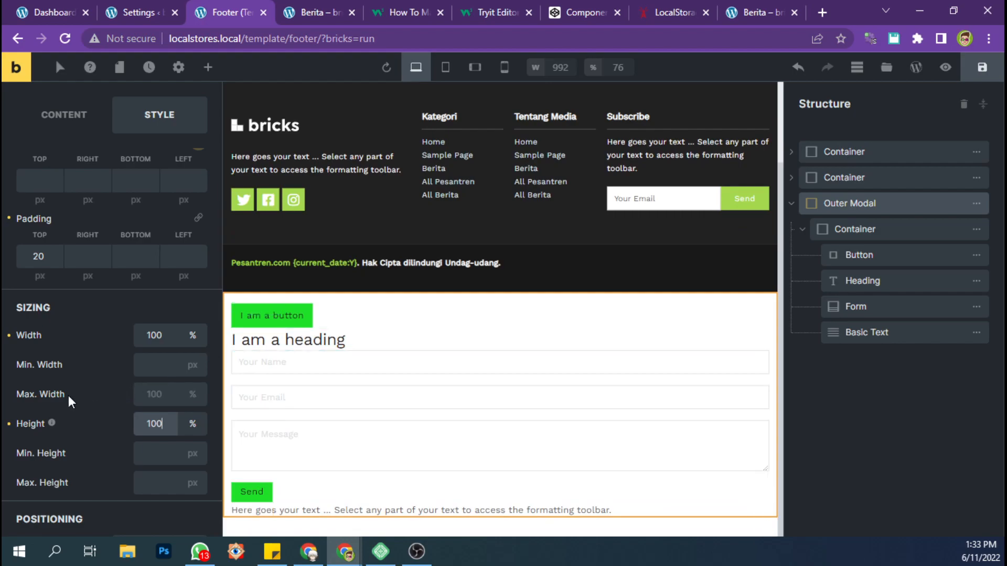
Set Outer Modal's position to Fixed with top and left offsets of 0
scroll(183, 440, down, 3)
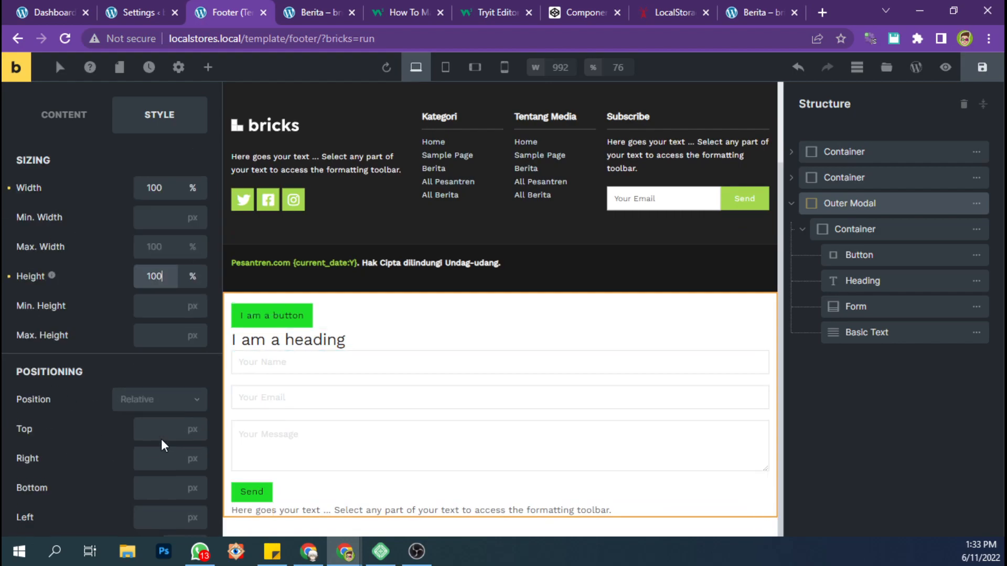
click(153, 406)
click(137, 494)
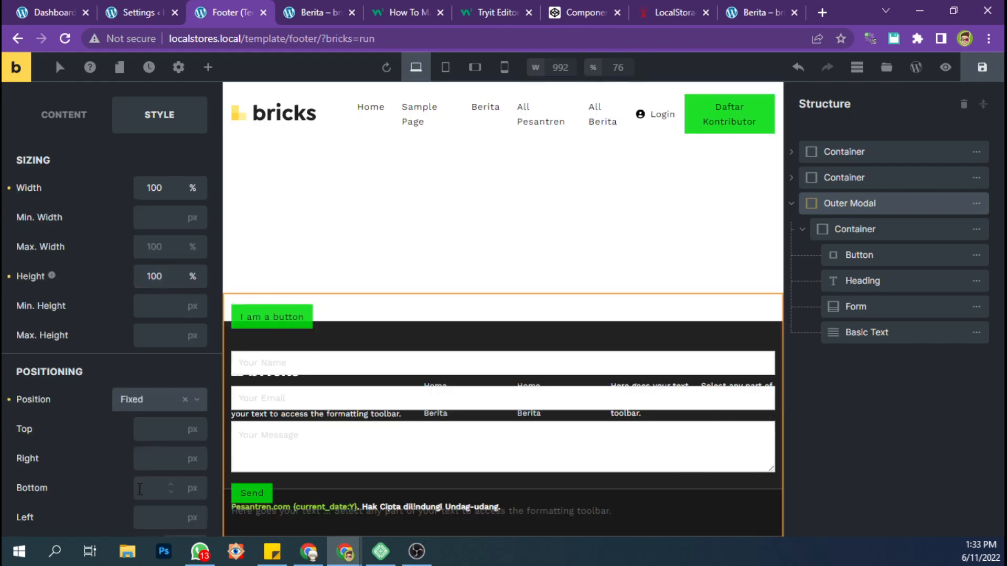
click(154, 429)
text(0)
scroll(155, 429, down, 3)
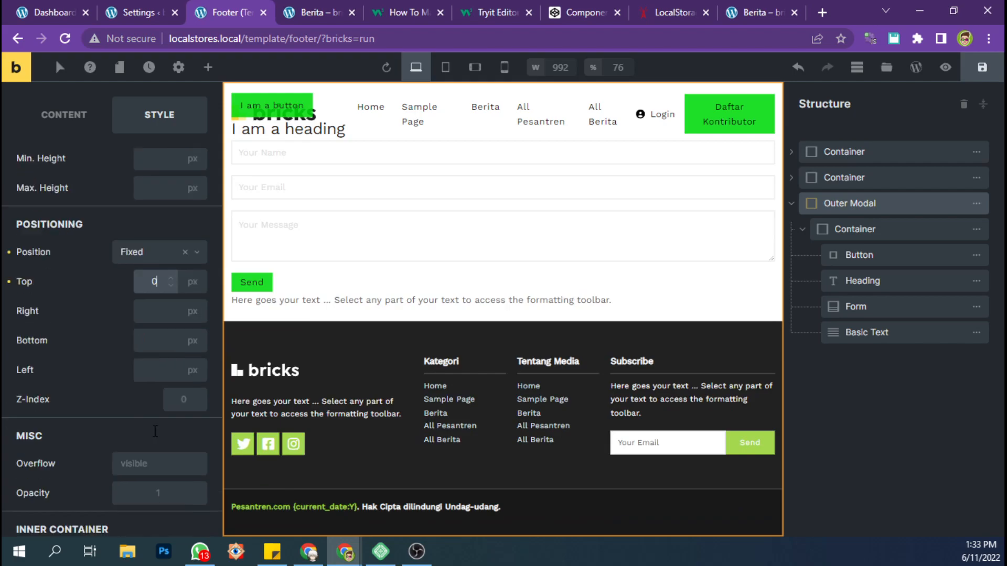
click(155, 371)
text(0)
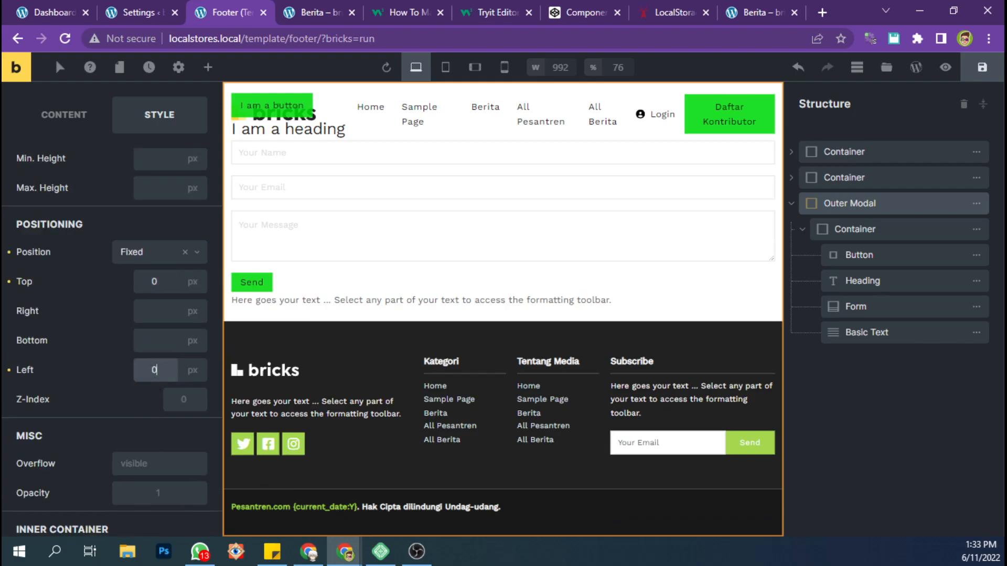
Set the z-index of Outer Modal to 1
key(alt+Tab)
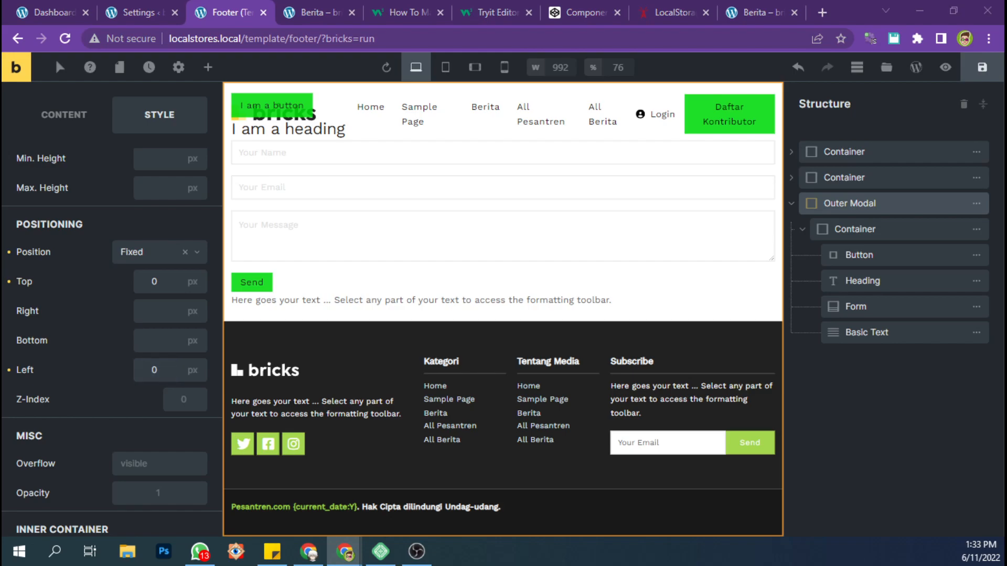
click(170, 400)
text(1)
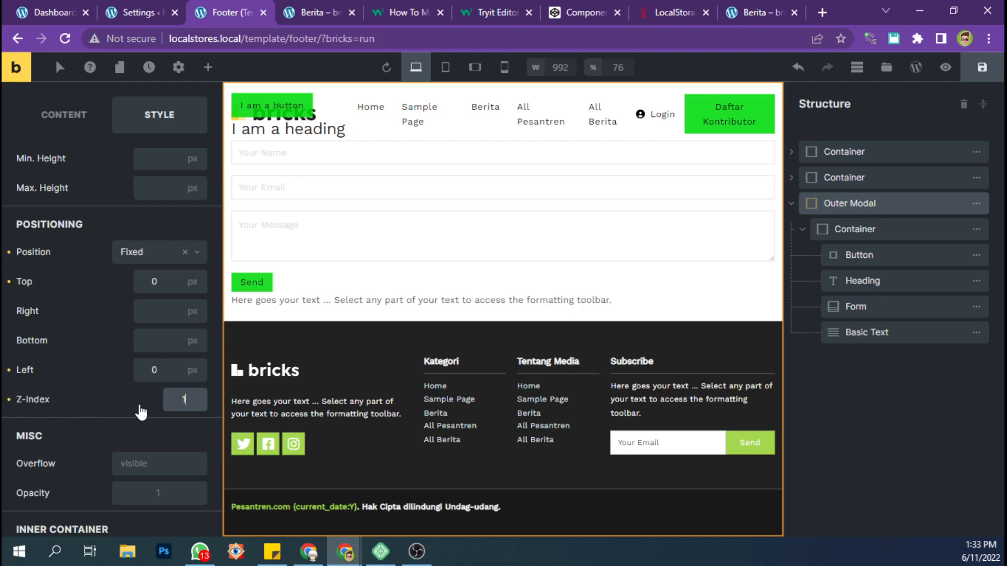
scroll(140, 413, down, 1)
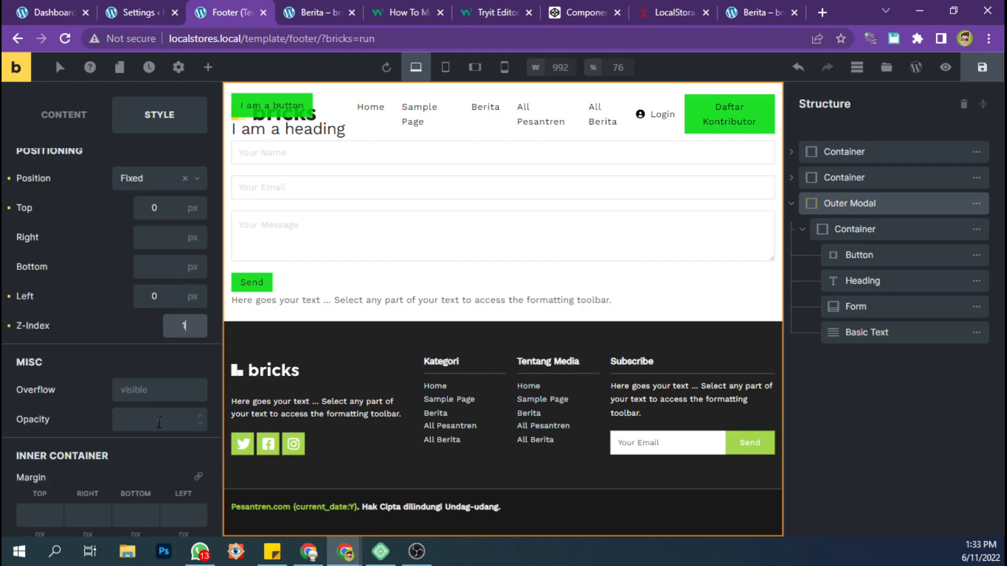
Set the opacity of Outer Modal to 1
click(159, 422)
text(1)
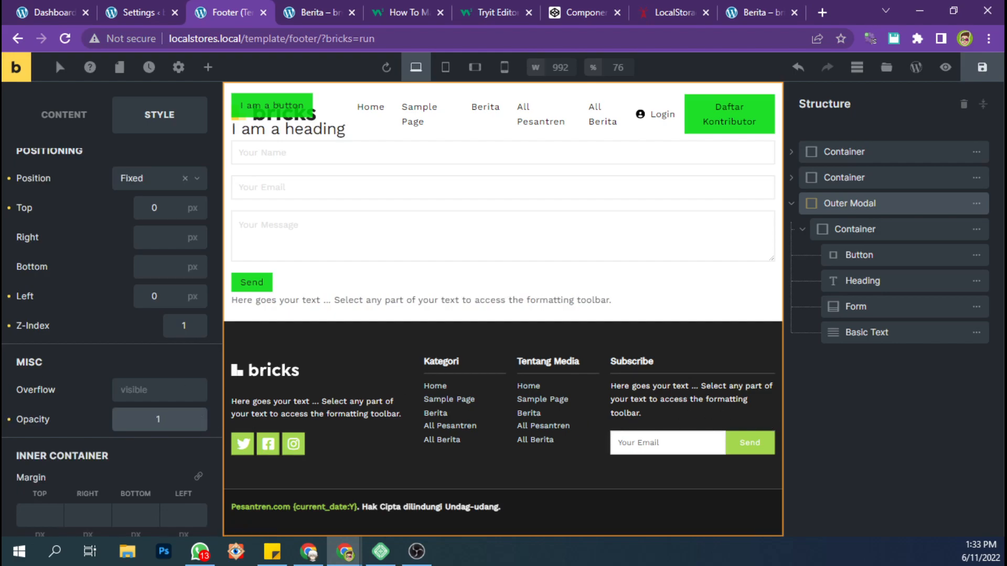
key(alt+Tab)
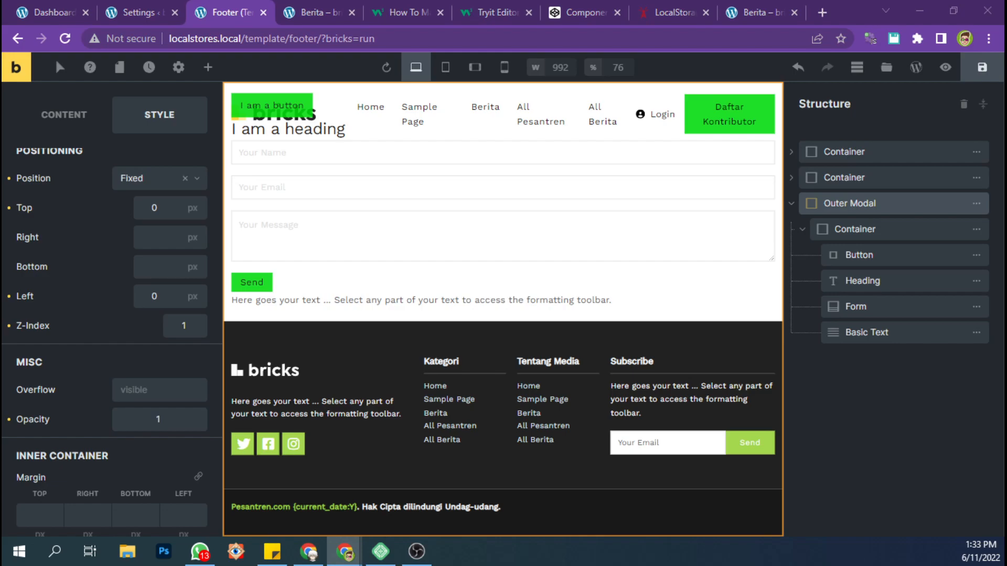
Give Outer Modal a black background colour with its transparency set to 0.5
scroll(71, 256, up, 8)
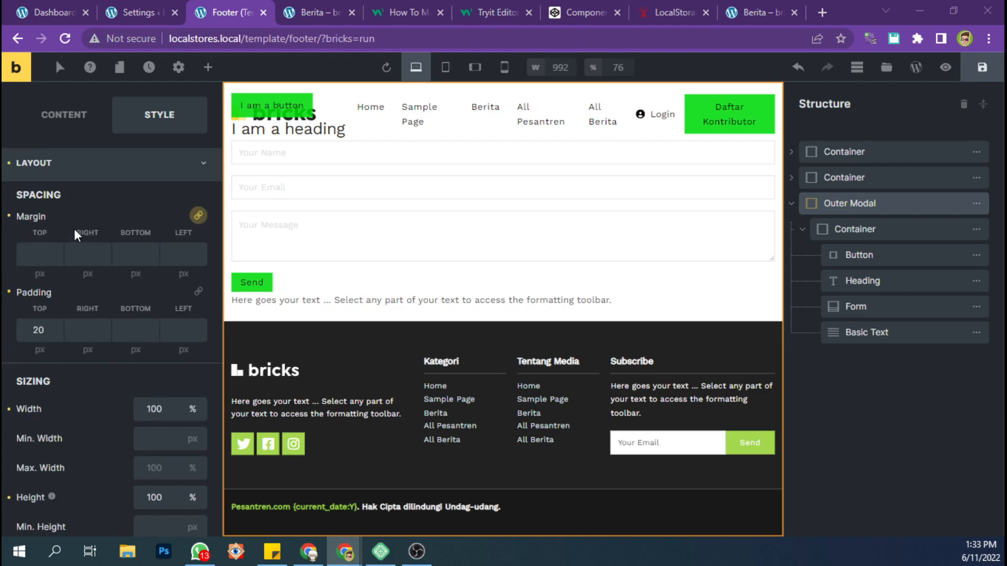
click(77, 171)
click(211, 301)
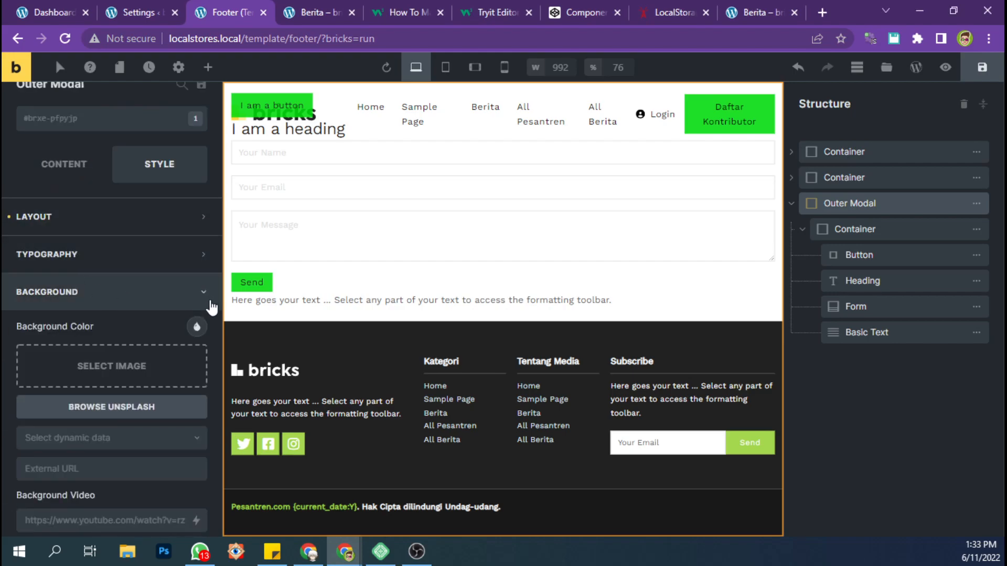
click(195, 326)
click(37, 361)
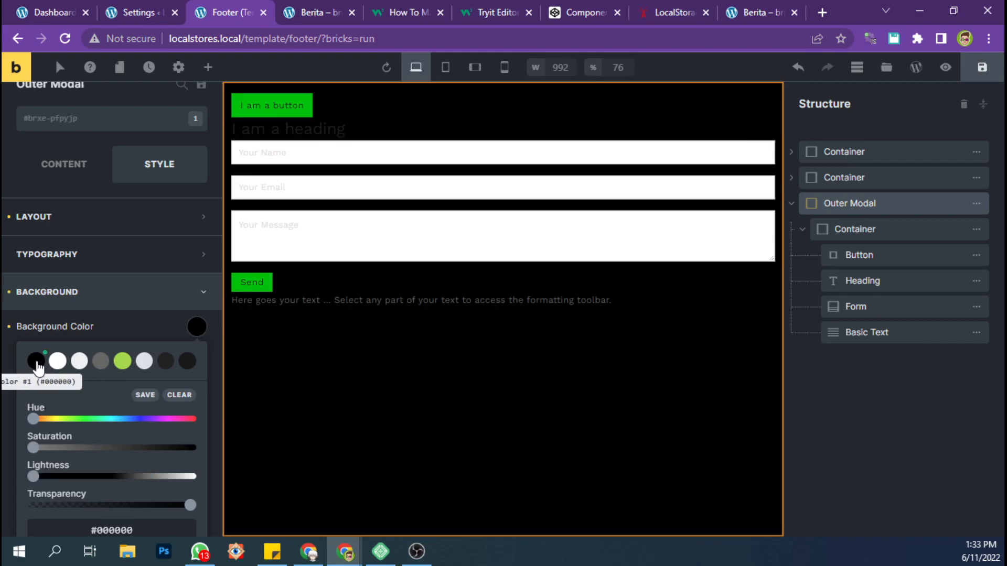
scroll(139, 431, down, 1)
drag(191, 452, 113, 453)
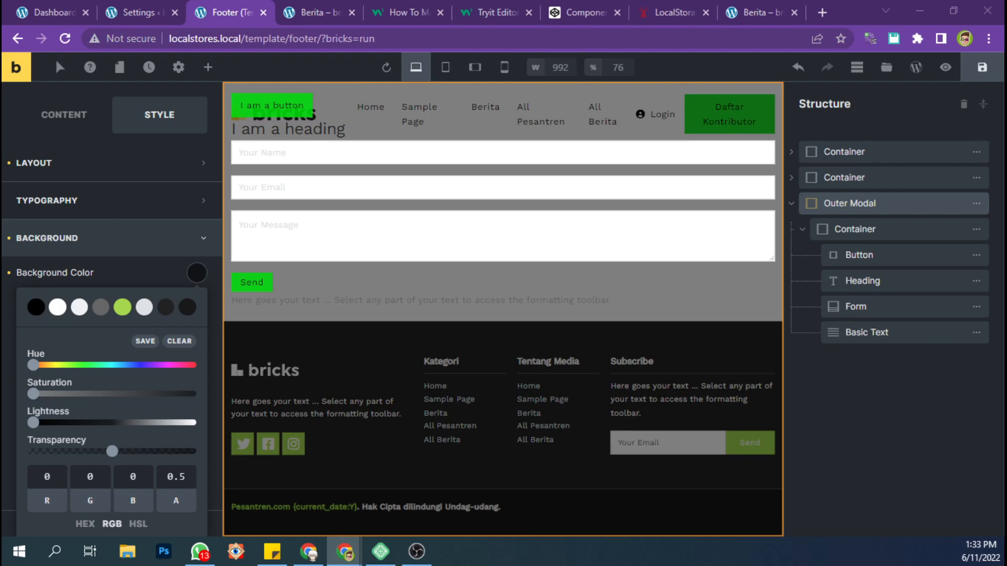
scroll(189, 321, down, 4)
scroll(189, 321, up, 5)
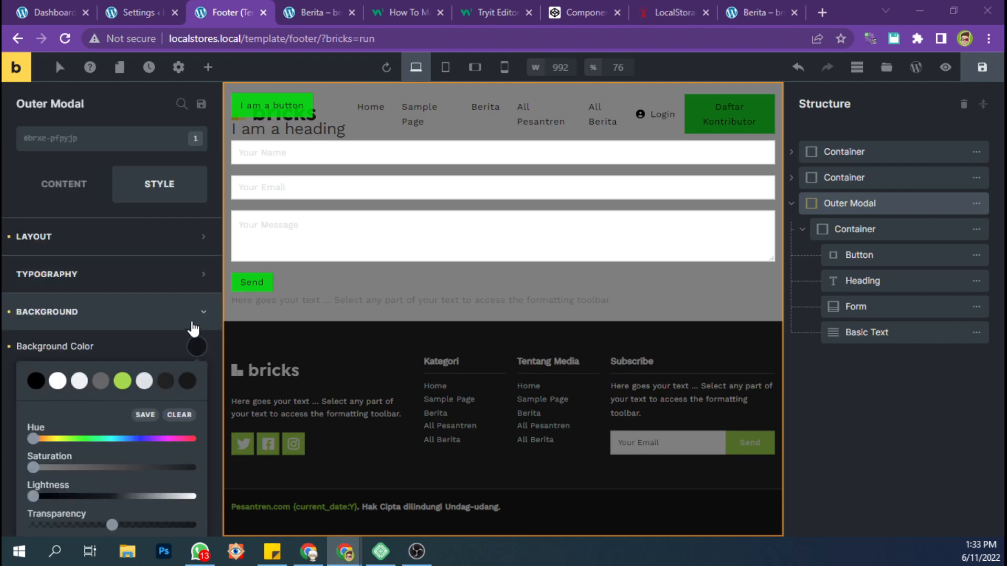
click(170, 326)
Set Outer Modal's CSS transition to "all 1s" and save the template
scroll(113, 418, down, 1)
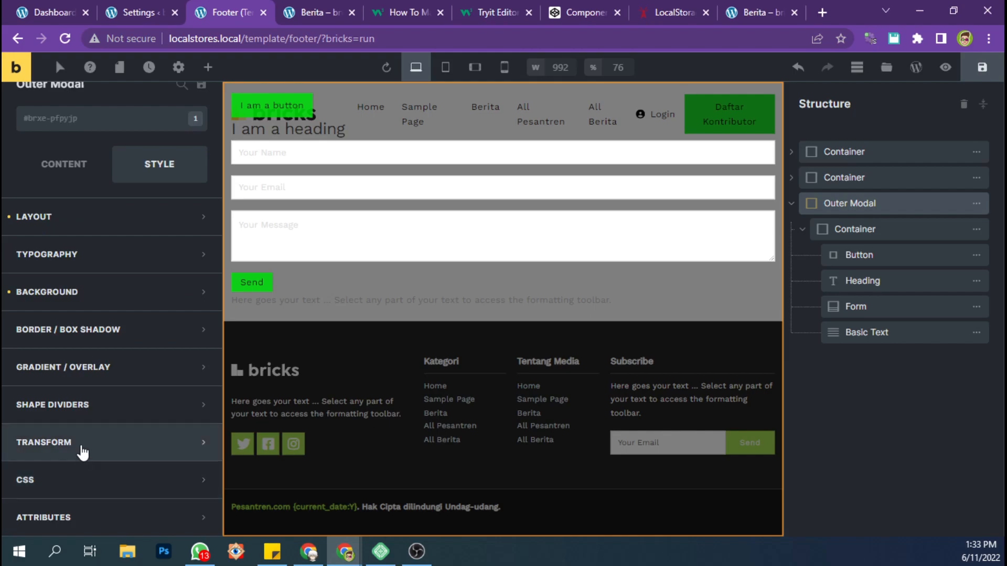
click(73, 481)
scroll(76, 472, down, 3)
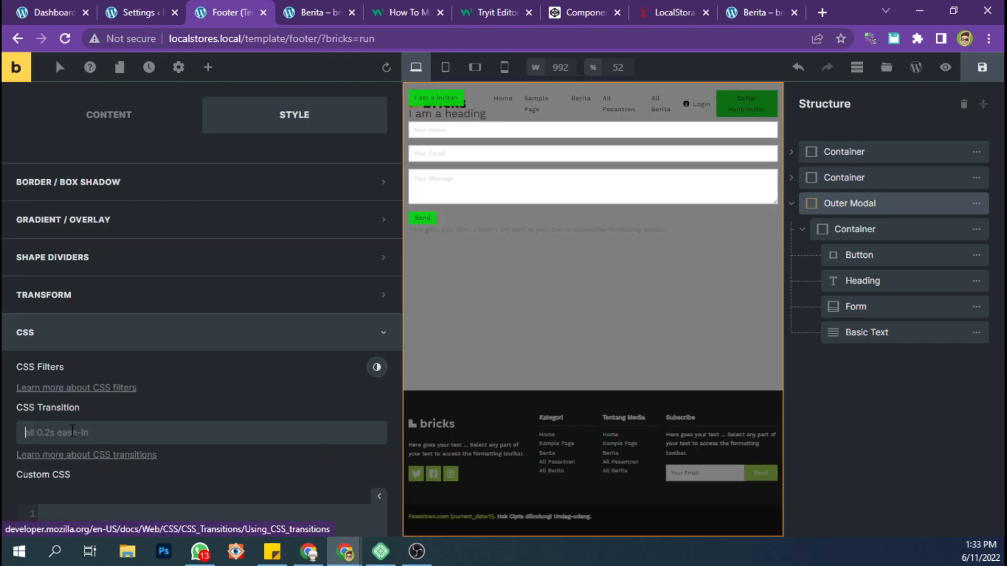
text(all 0)
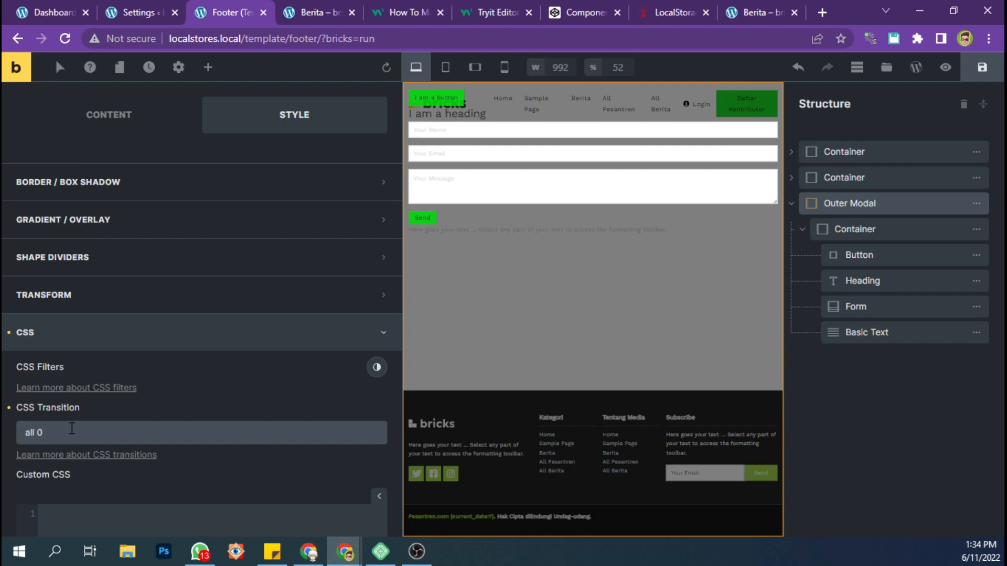
key(BackSpace)
text(1s)
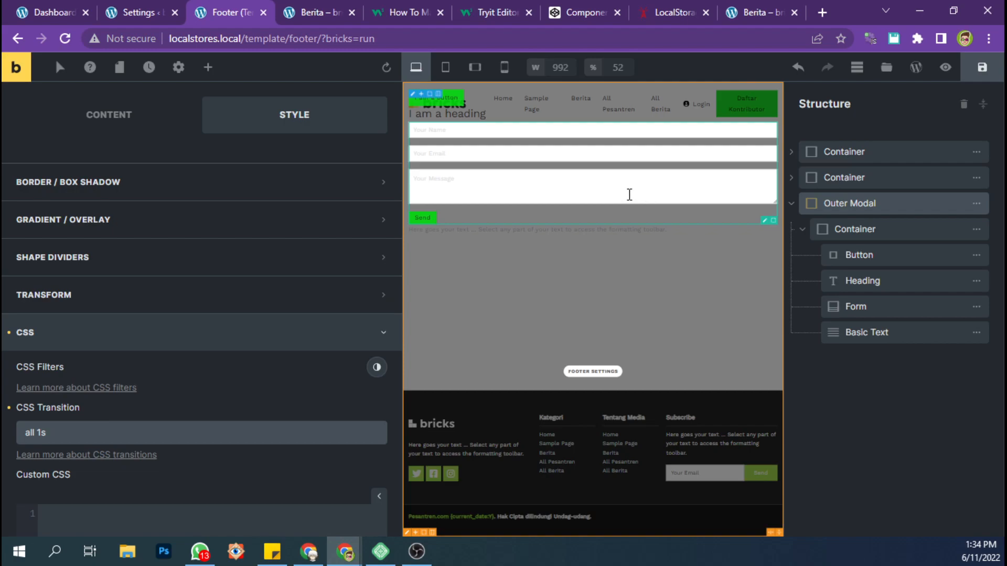
key(ctrl+s)
Center Outer Modal's content along both the main axis and the cross axis
click(108, 122)
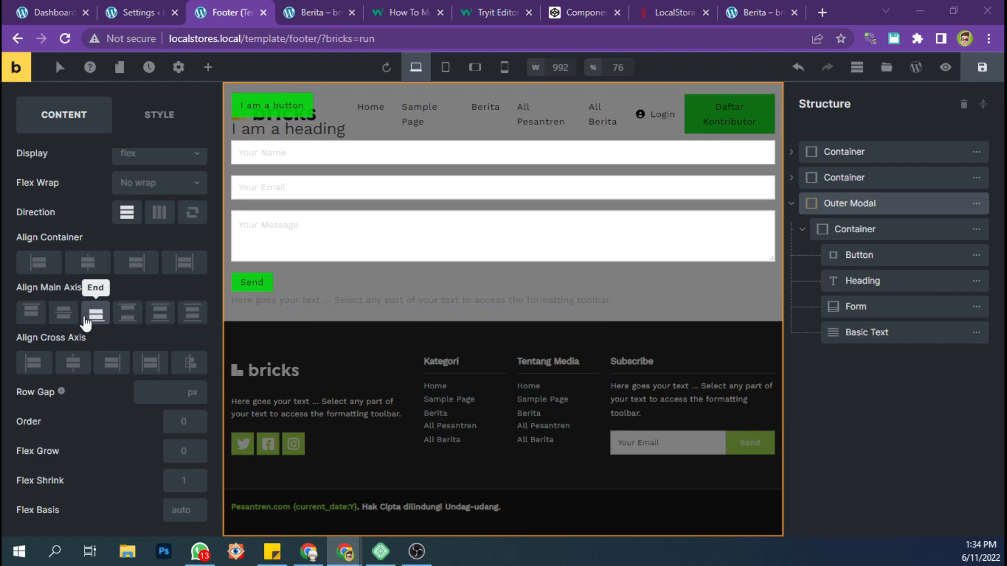
click(64, 312)
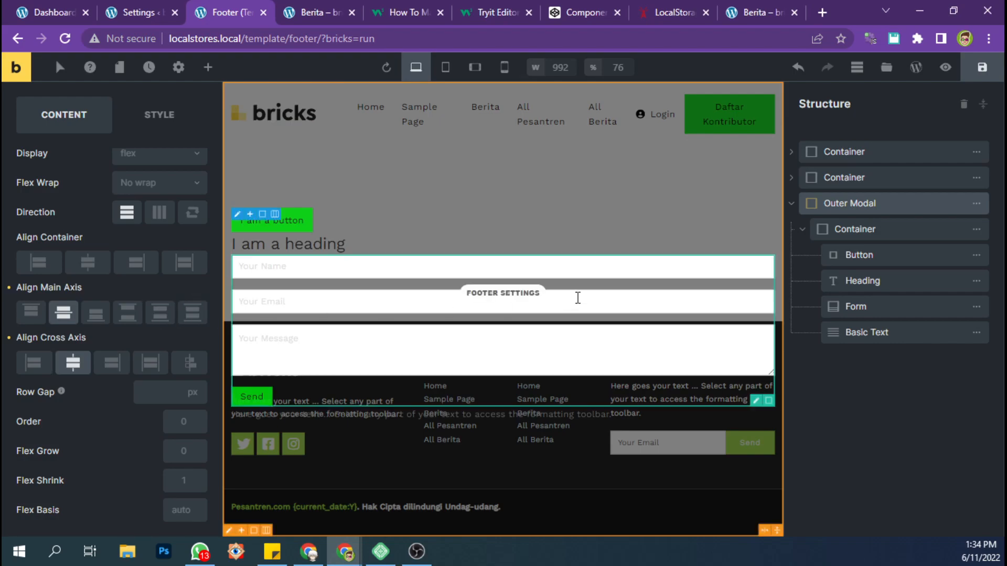
Set linked padding of 20 px on all four sides of the container nested inside Outer Modal
click(899, 232)
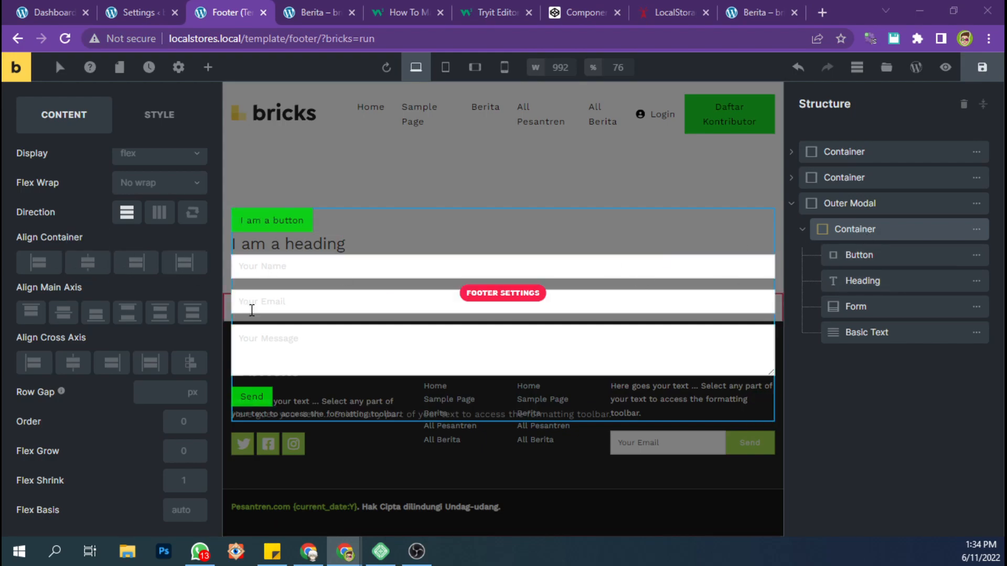
scroll(135, 240, up, 3)
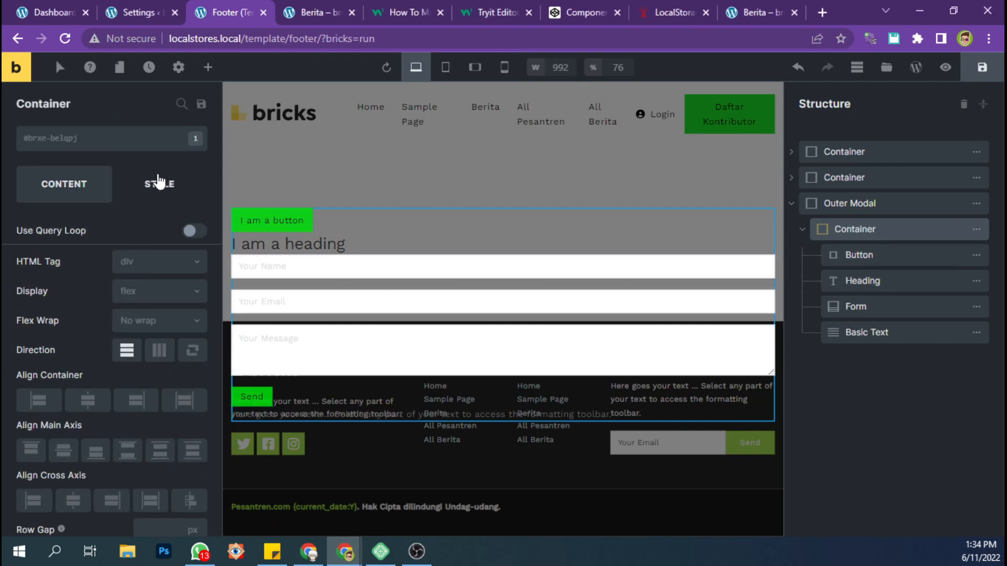
click(159, 181)
click(113, 237)
click(32, 403)
text(20)
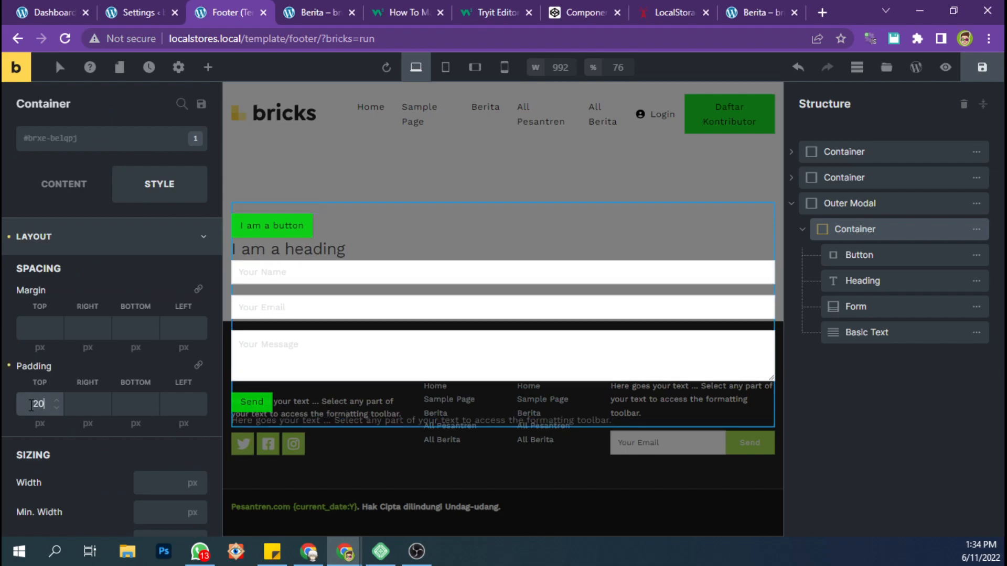
click(199, 365)
Set the nested container's width to 420 px
scroll(168, 393, down, 1)
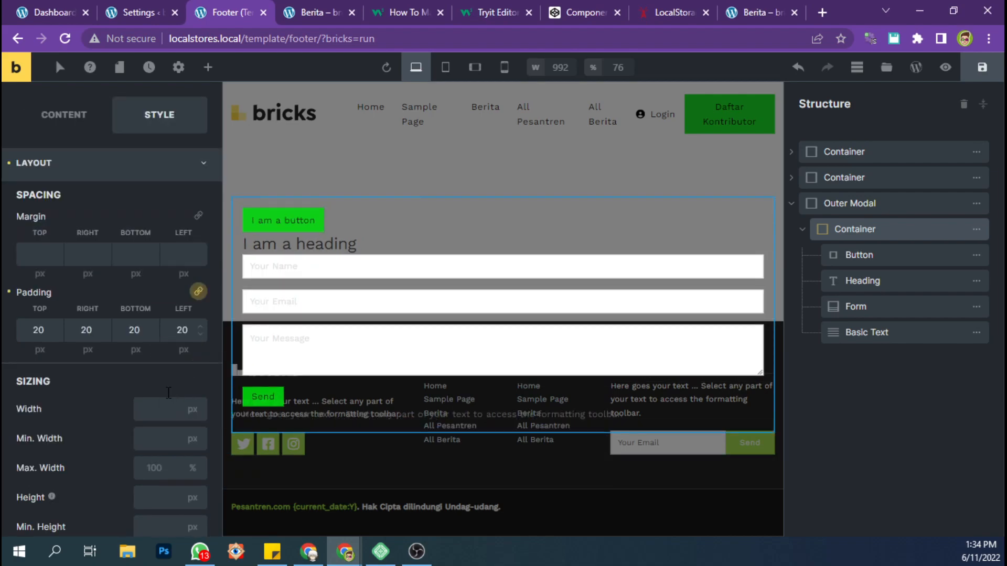
click(158, 405)
text(420)
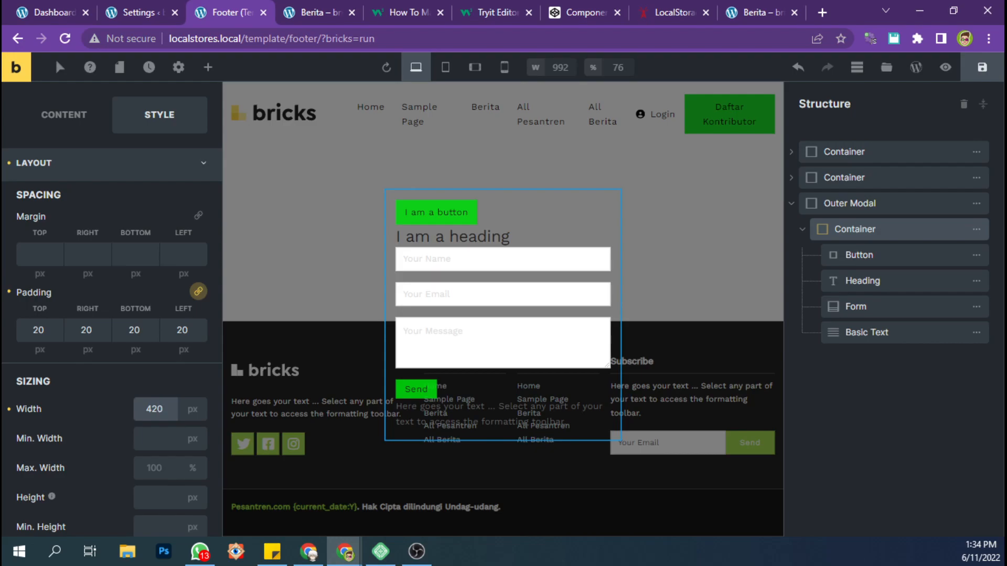
Give the nested container a white background colour
scroll(102, 291, up, 2)
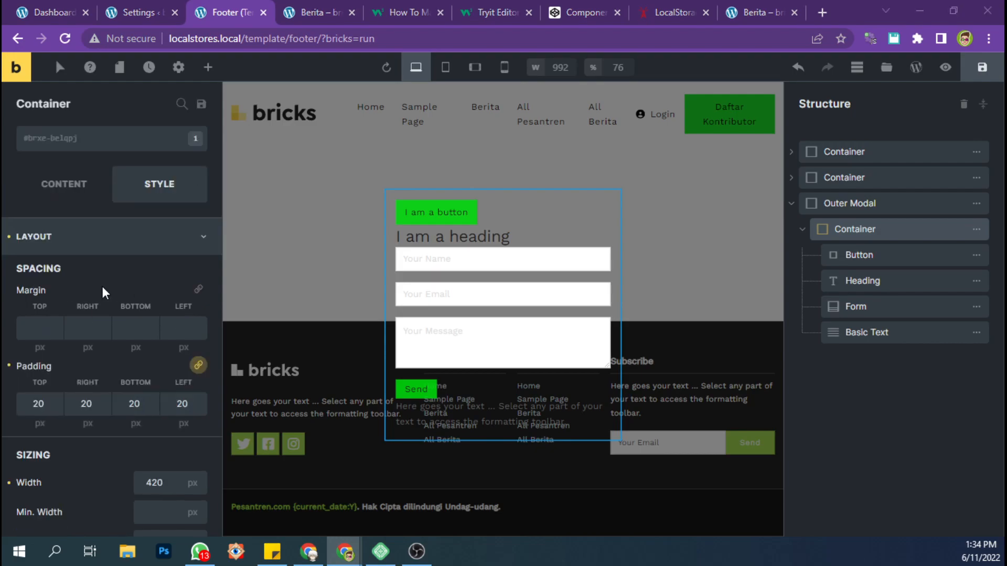
click(92, 247)
click(142, 313)
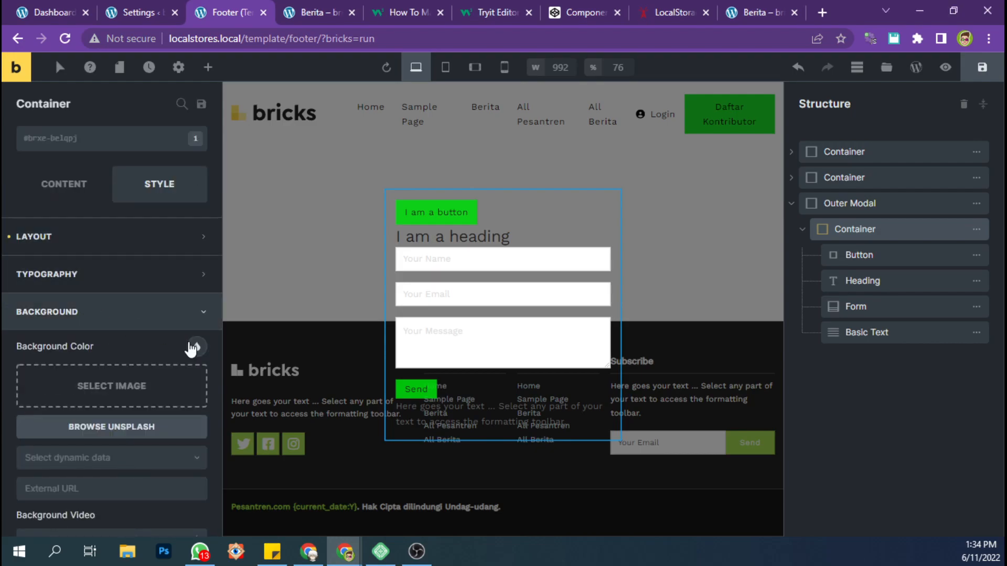
click(194, 347)
click(102, 385)
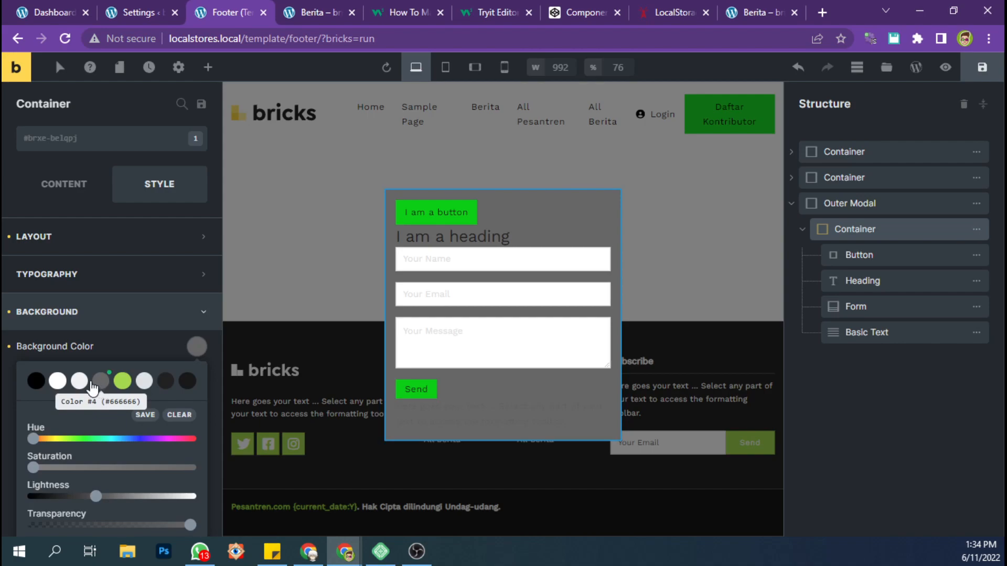
click(56, 384)
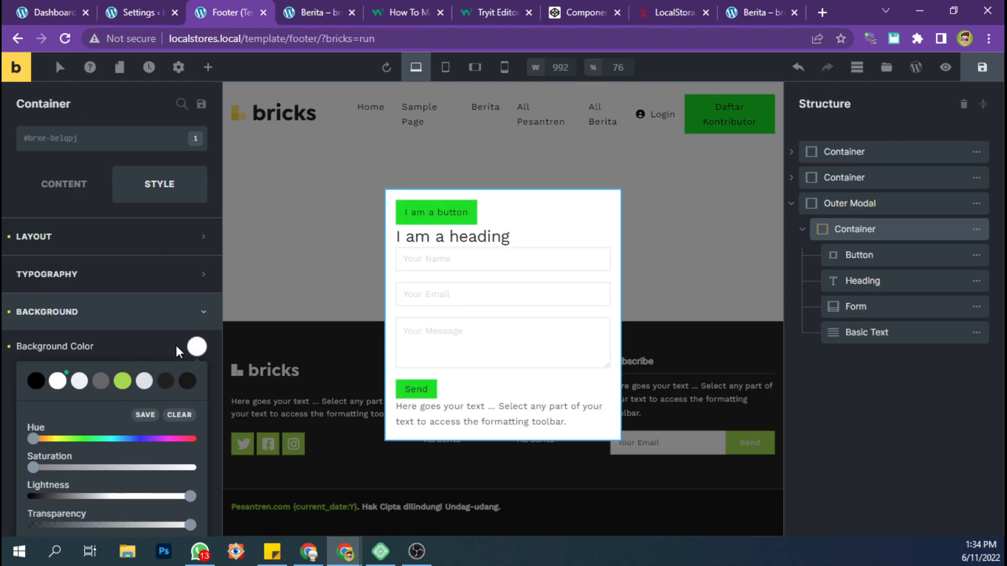
click(196, 348)
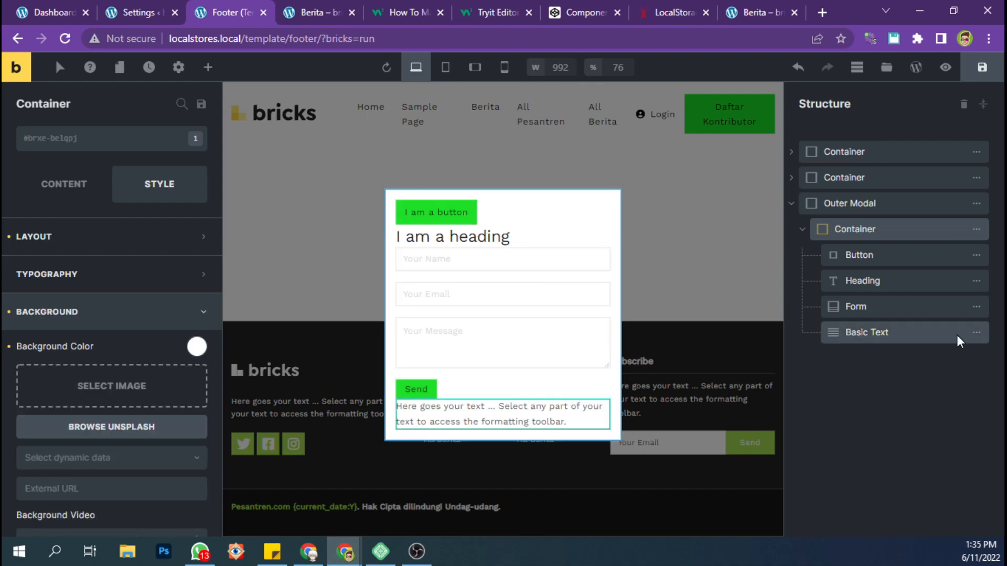
Move the Basic Text element above the Form so it directly follows the Heading in the nested container
drag(837, 334, 834, 298)
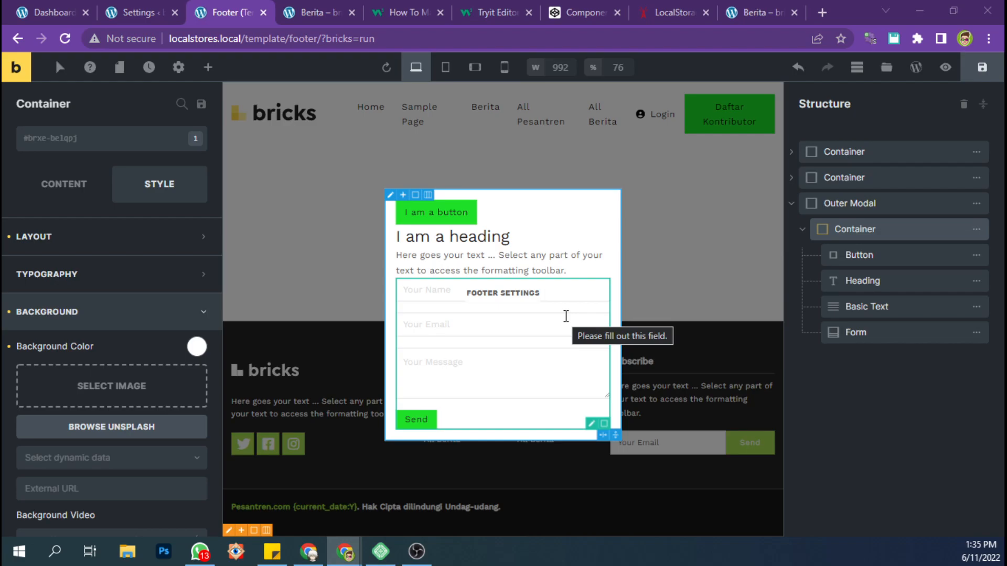
click(111, 317)
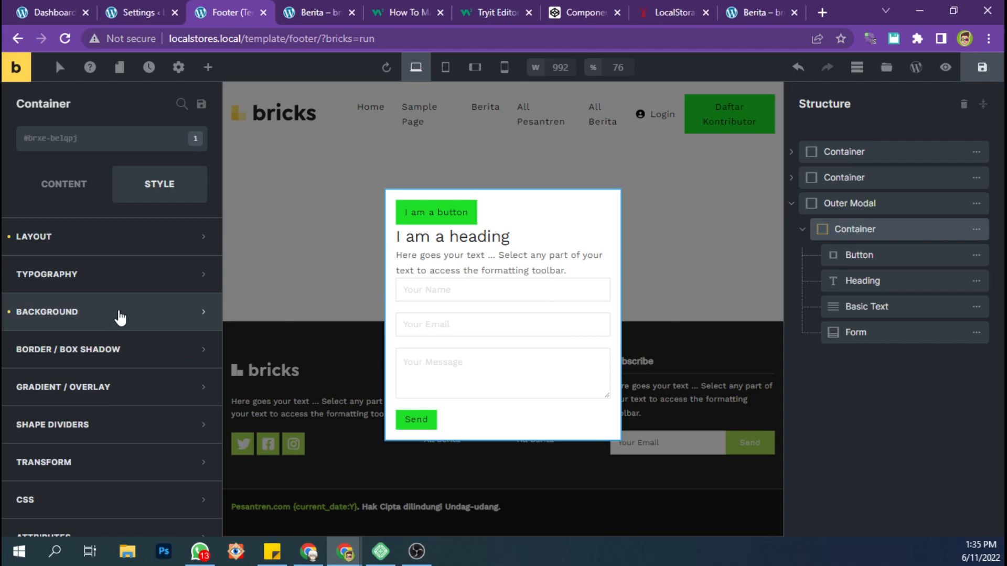
Apply a Translate Y transform of 50% to the nested container
scroll(112, 388, down, 1)
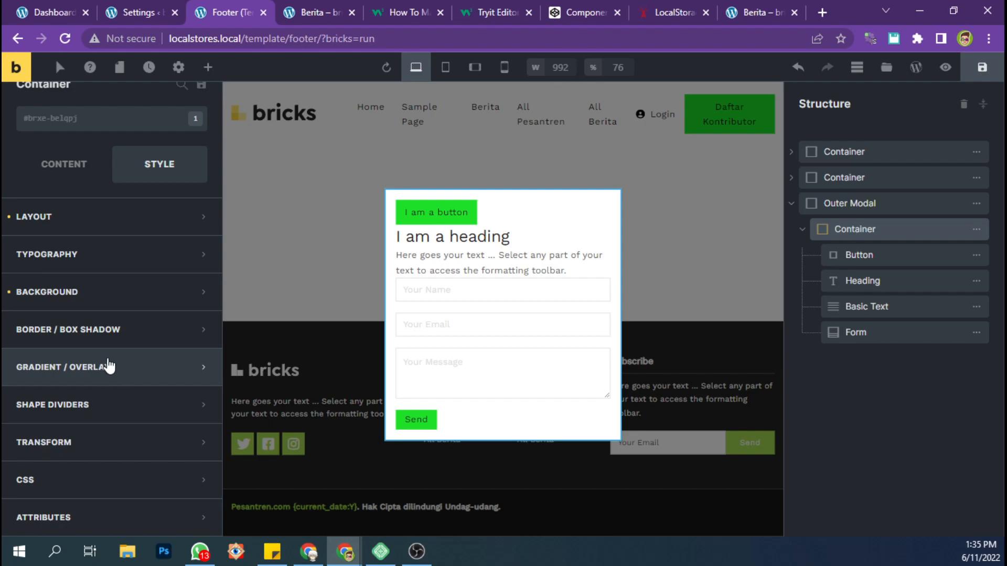
click(94, 442)
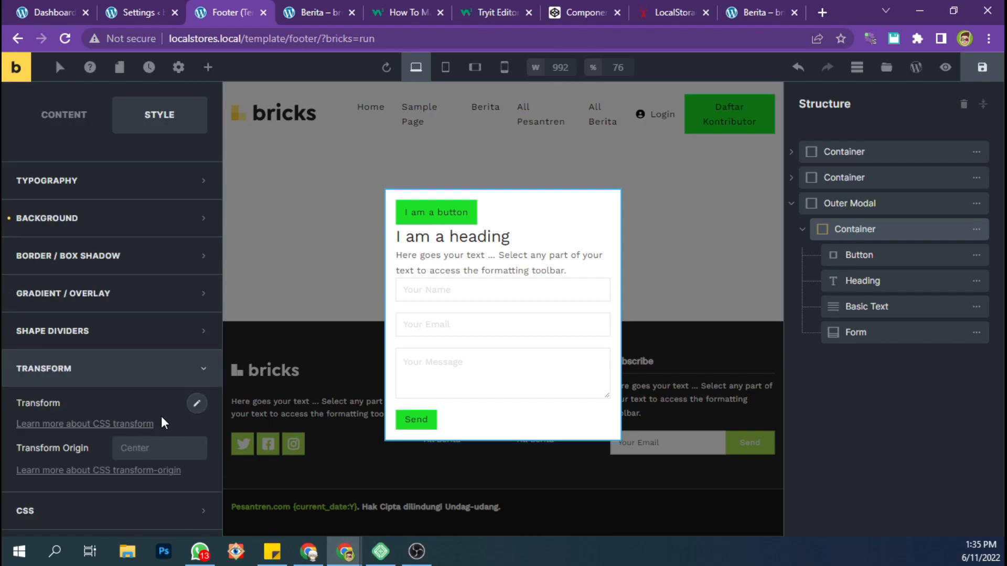
click(197, 414)
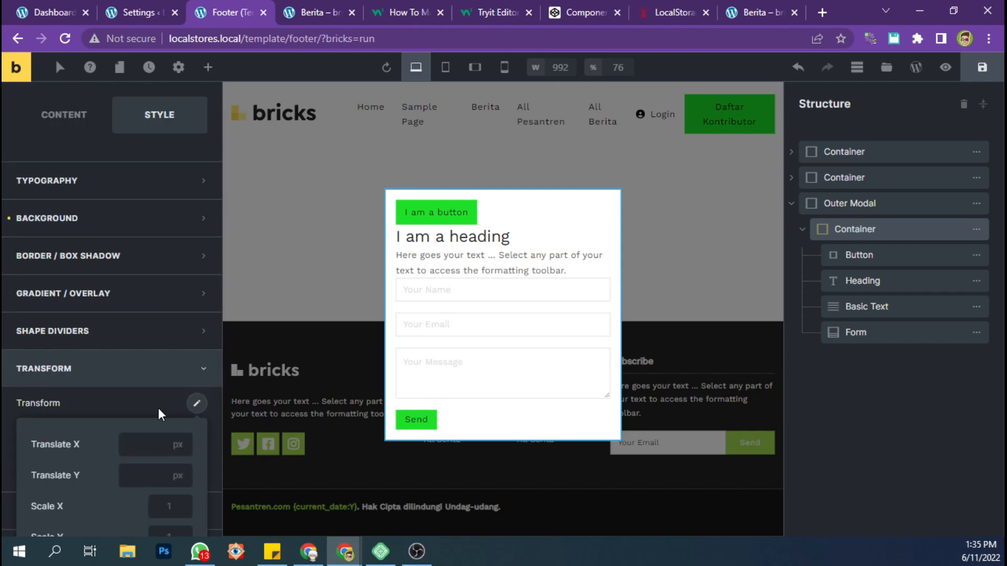
click(140, 402)
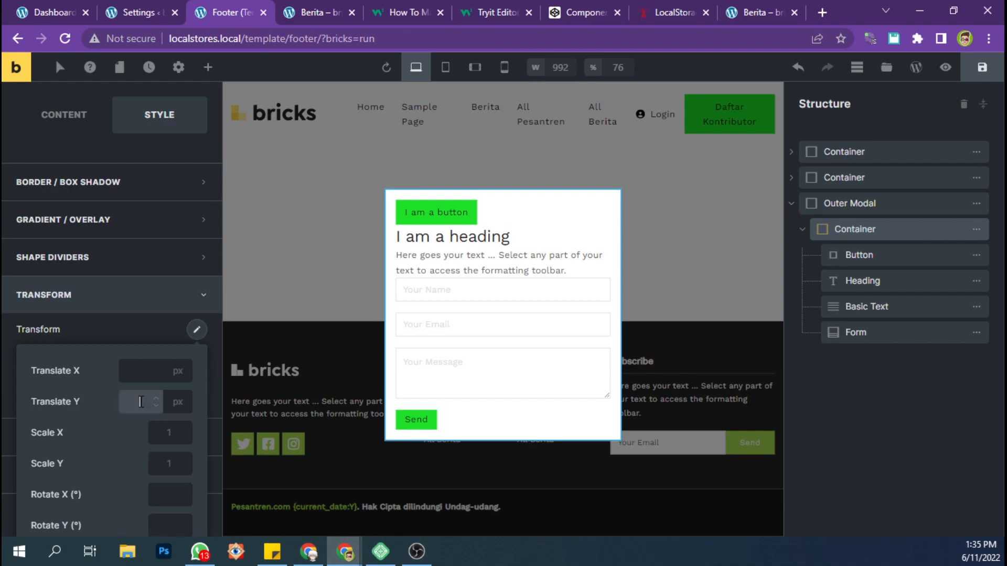
text(50%)
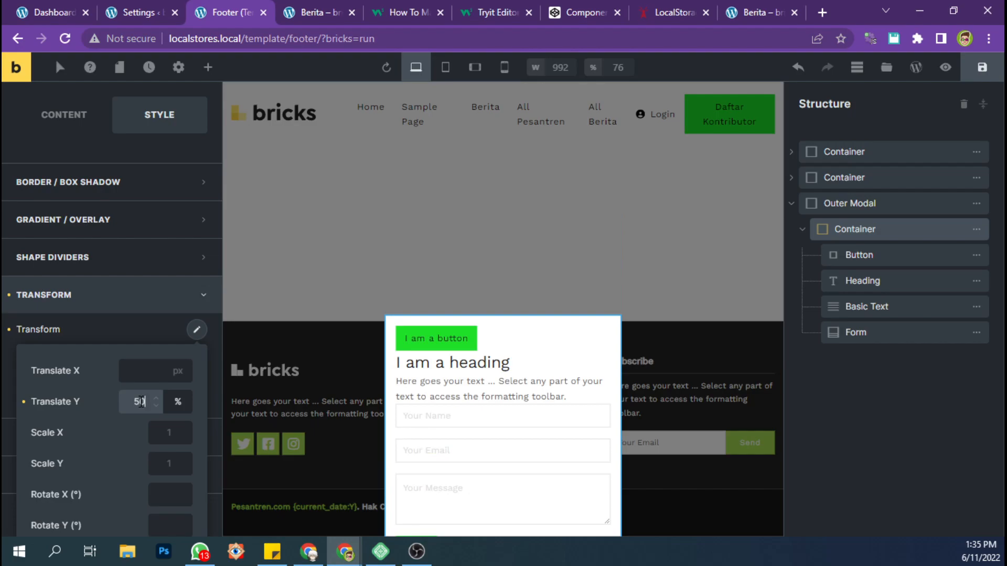
click(196, 330)
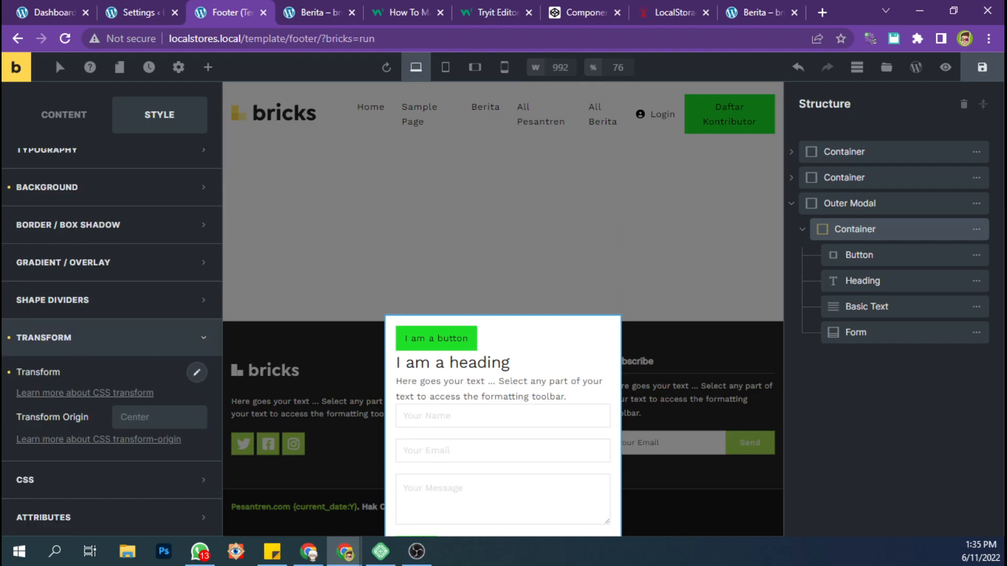
click(82, 343)
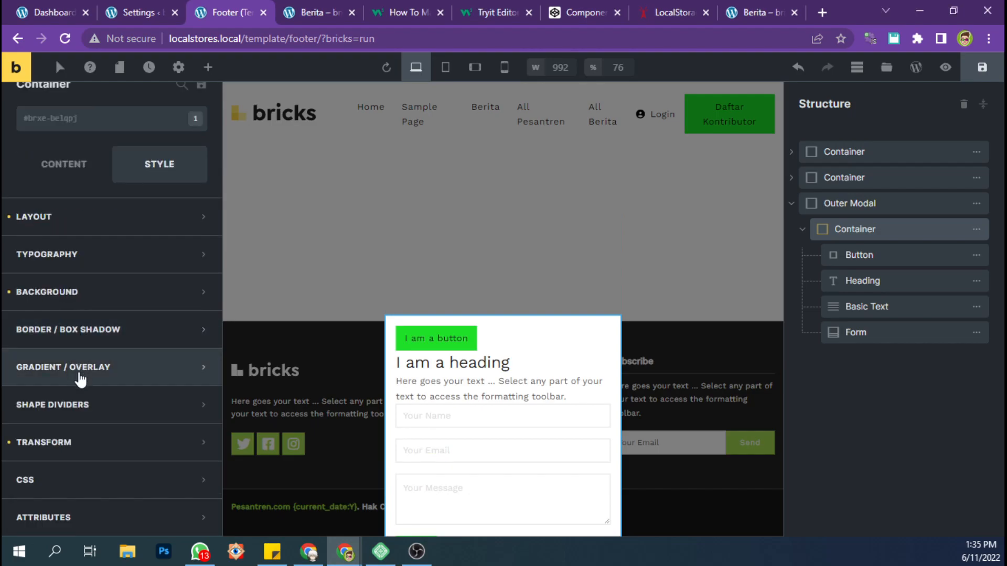
Set the nested container's CSS transition to "all 1s"
click(72, 478)
click(83, 438)
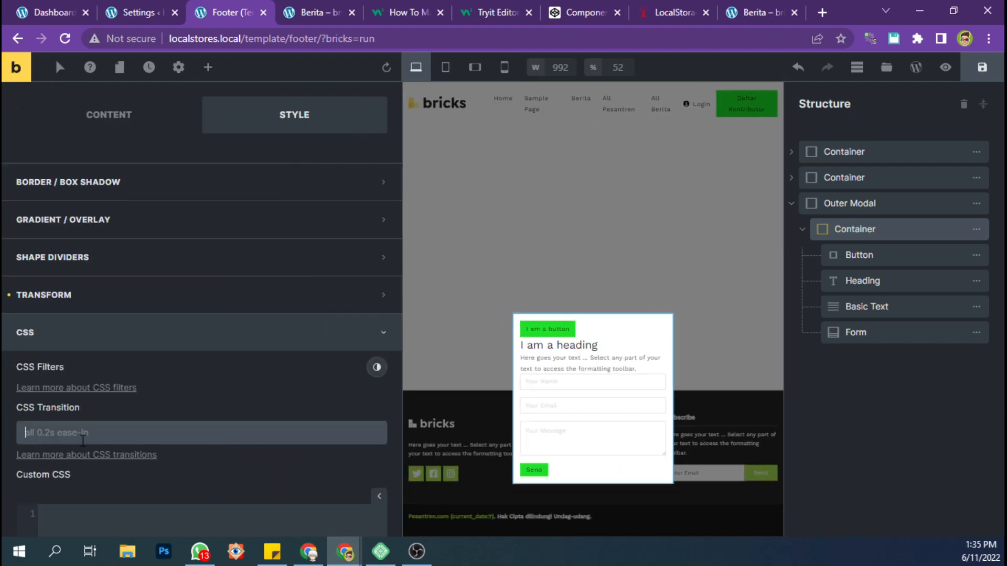
text(all 1s)
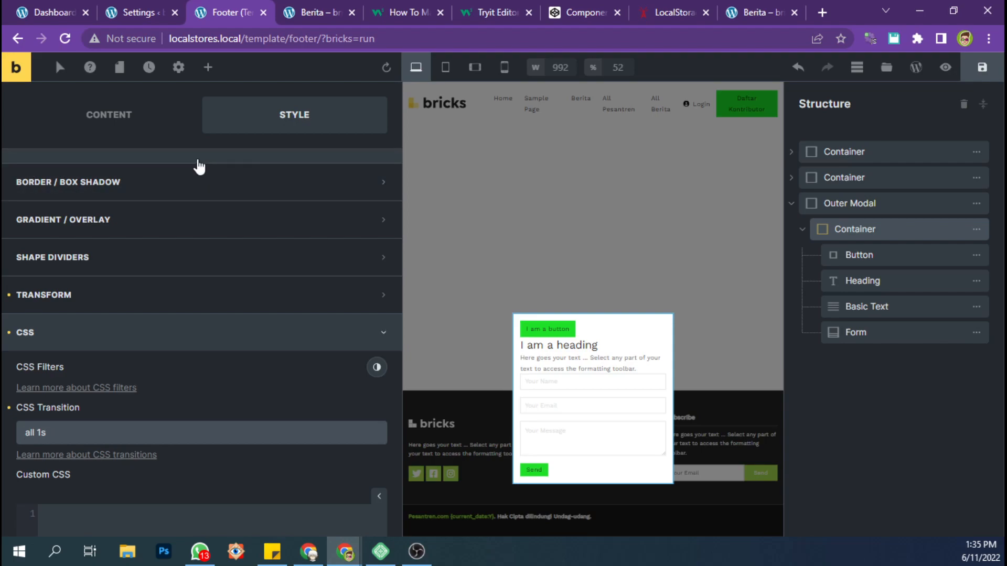
click(98, 126)
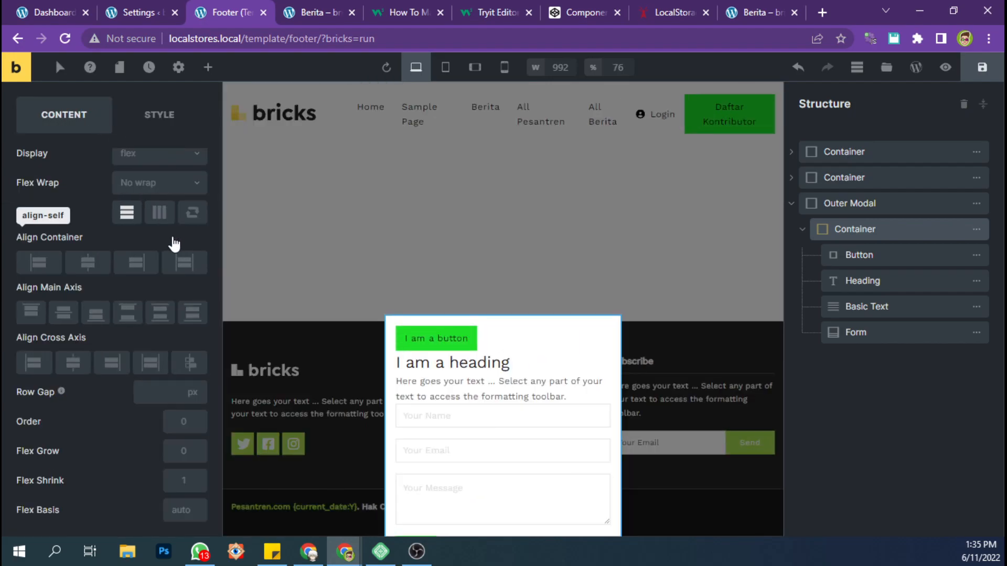
Set the nested container's row gap to 10 px and save the template
click(155, 396)
text(10)
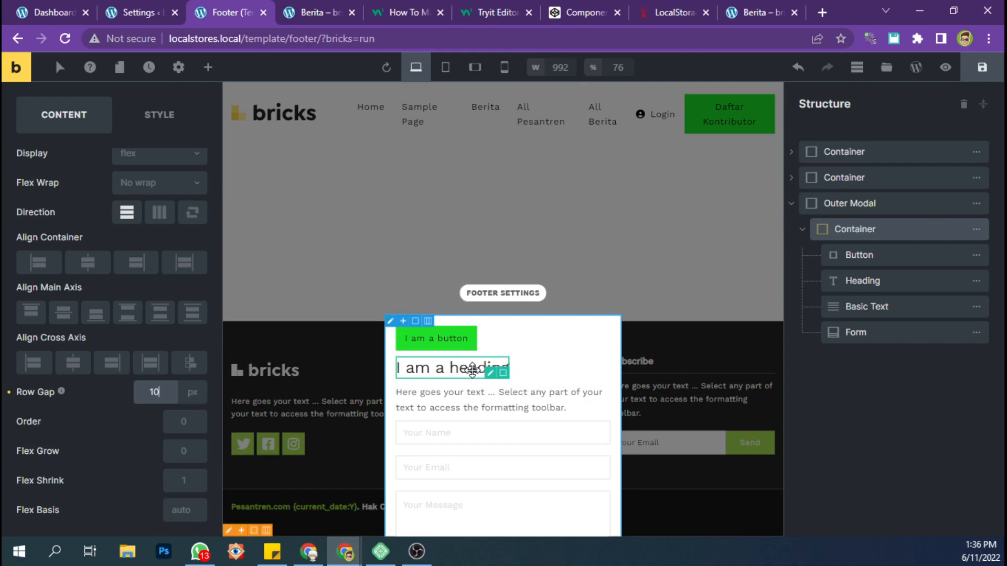
key(ctrl+s)
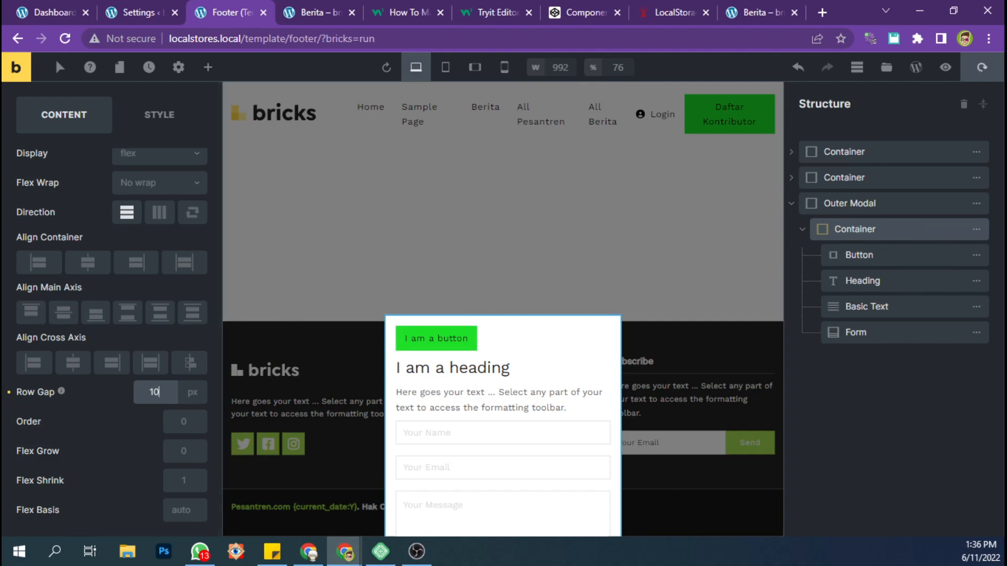
key(alt+Tab)
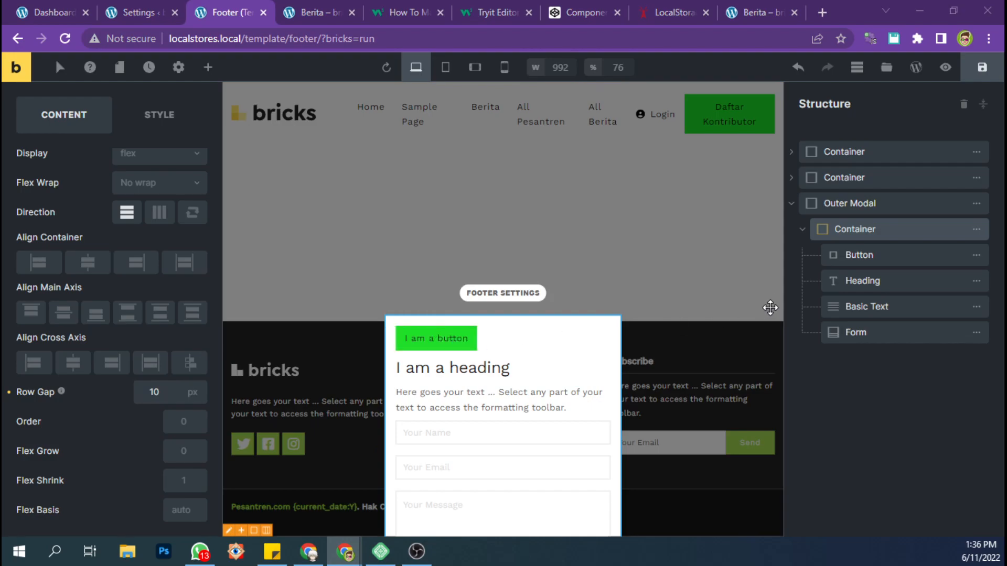
Position the Button element absolutely in the nested container with top 0 and right 0
click(862, 257)
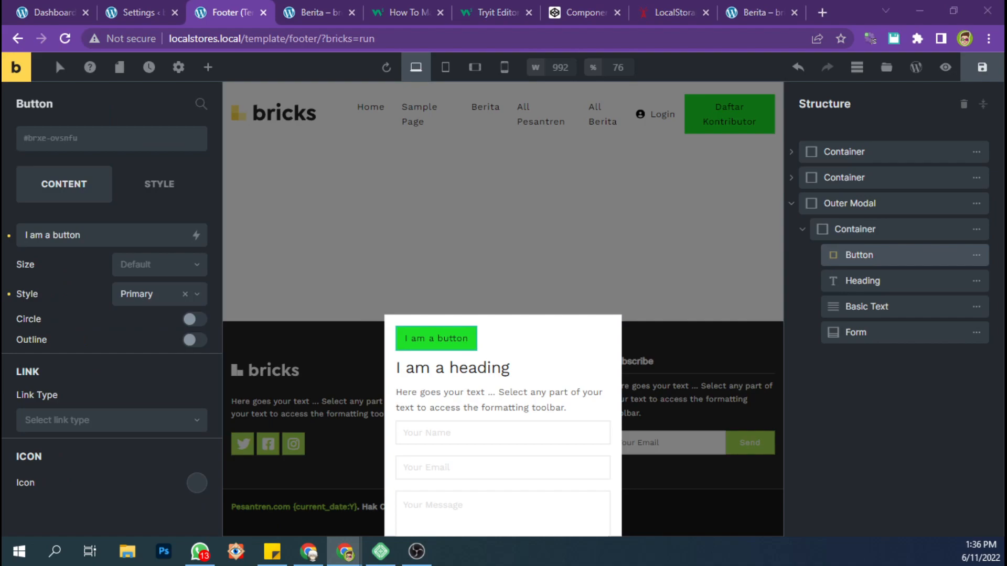
click(178, 186)
click(123, 241)
scroll(168, 376, down, 5)
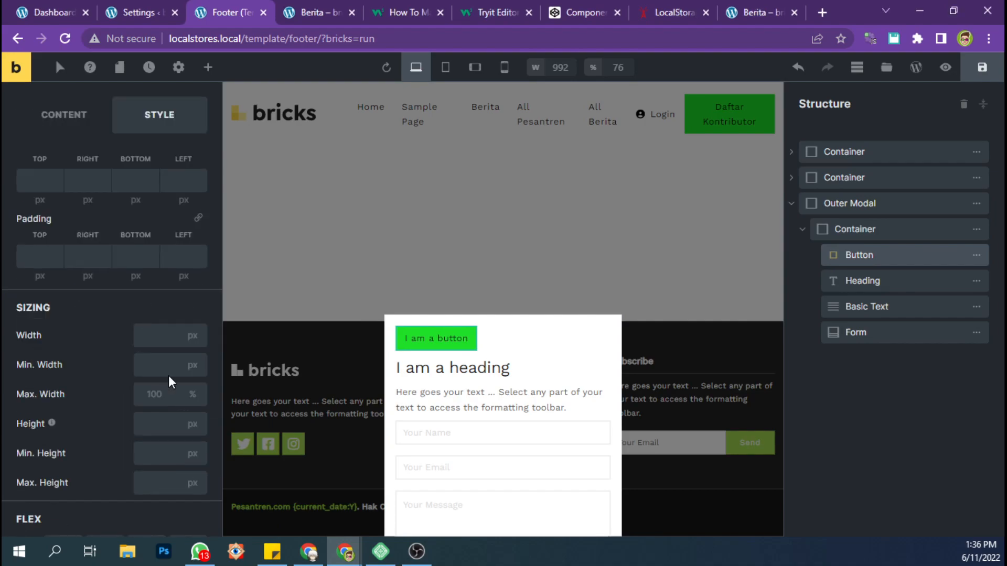
scroll(159, 379, down, 4)
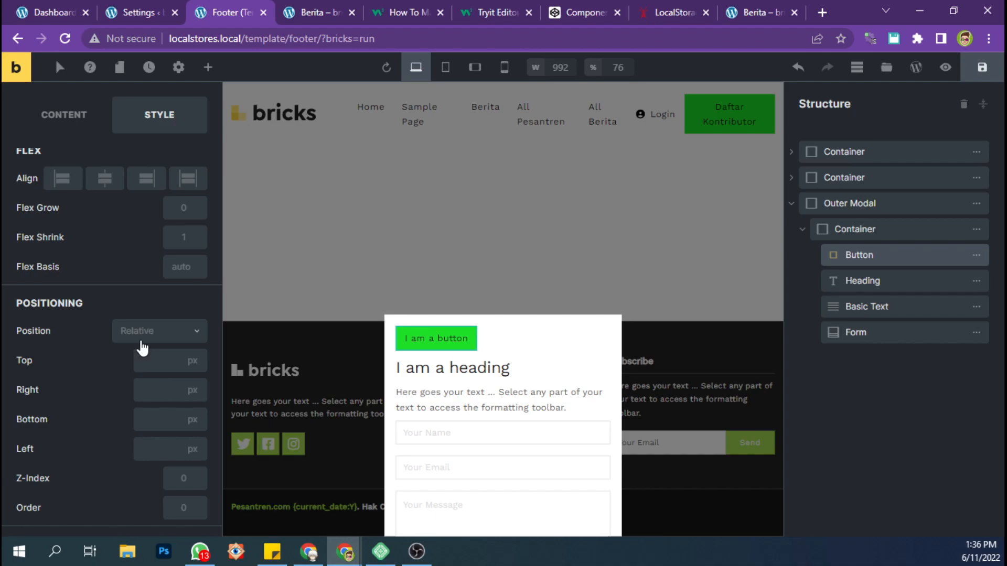
click(143, 348)
click(134, 399)
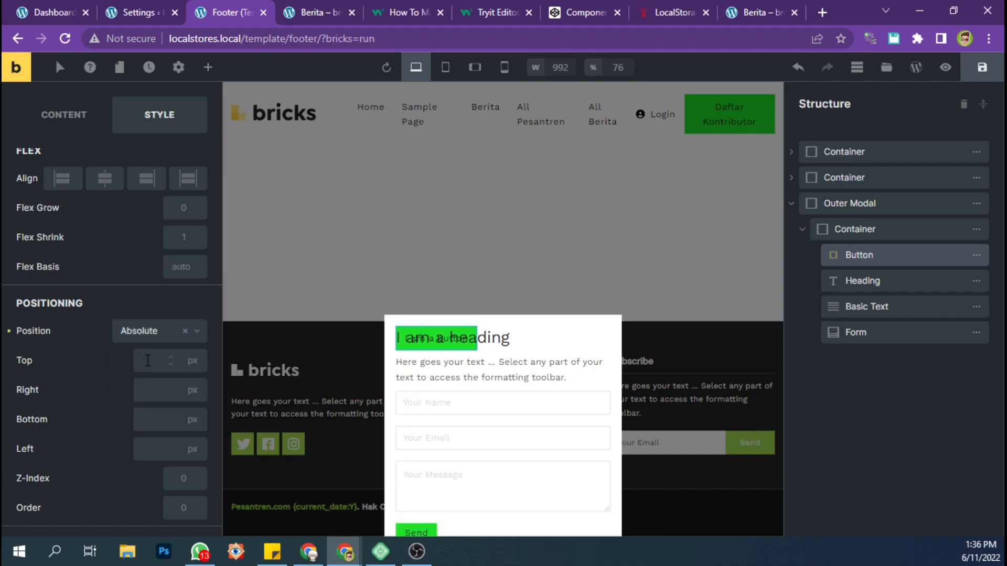
click(148, 361)
text(0)
click(146, 391)
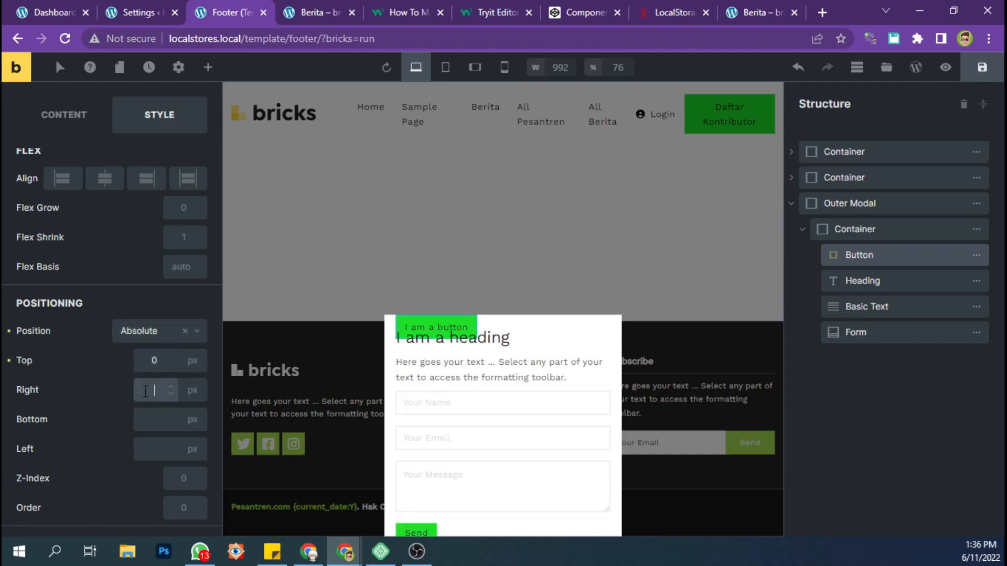
text(0)
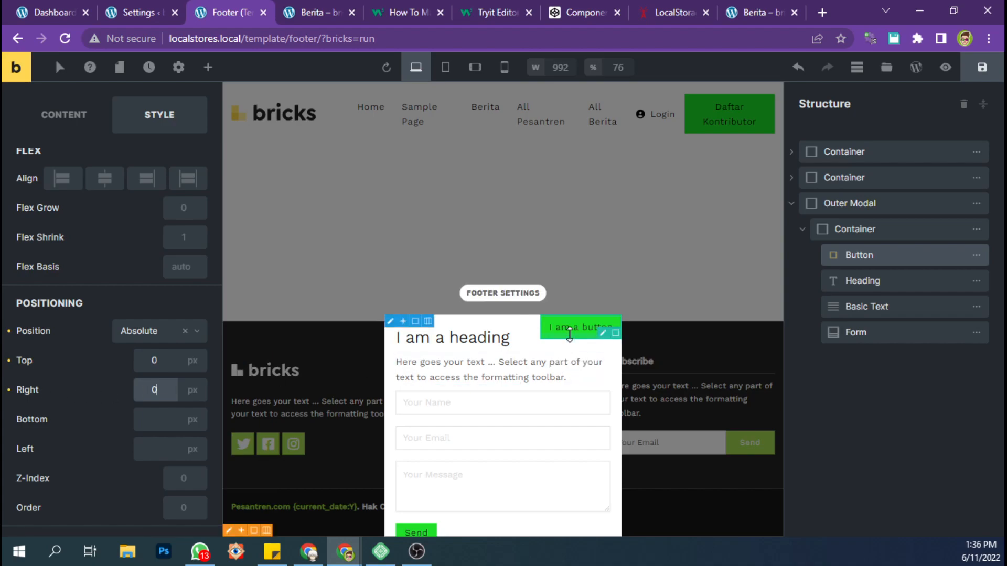
Clear the Button element's label text
click(68, 126)
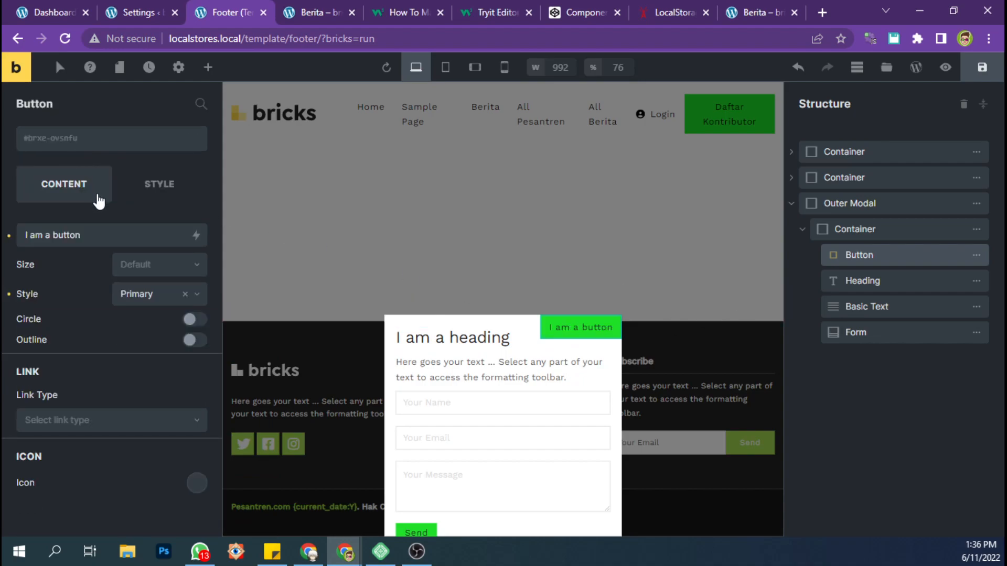
triple_click(86, 234)
key(BackSpace)
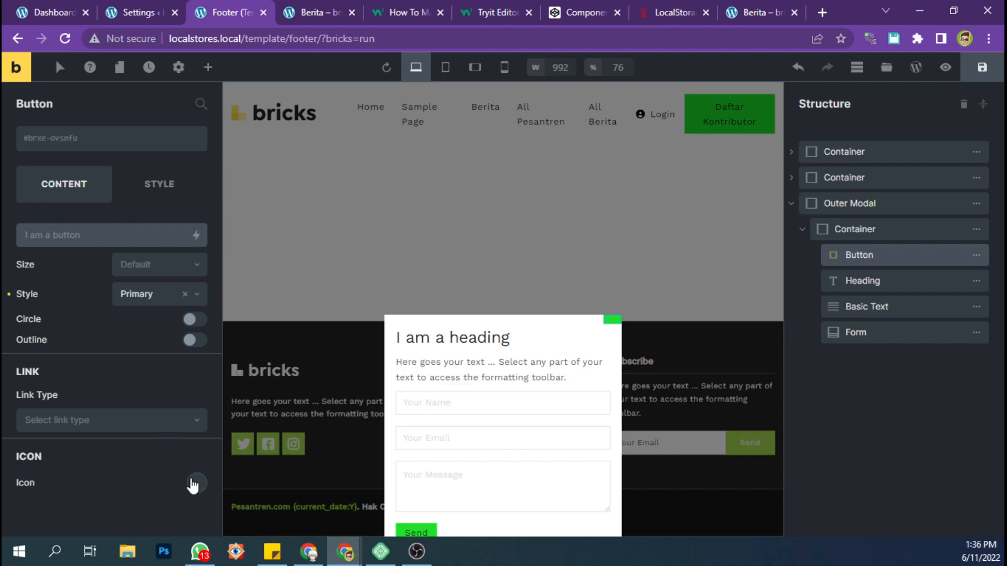
Give the button the X close icon from the Themify icon library
click(192, 482)
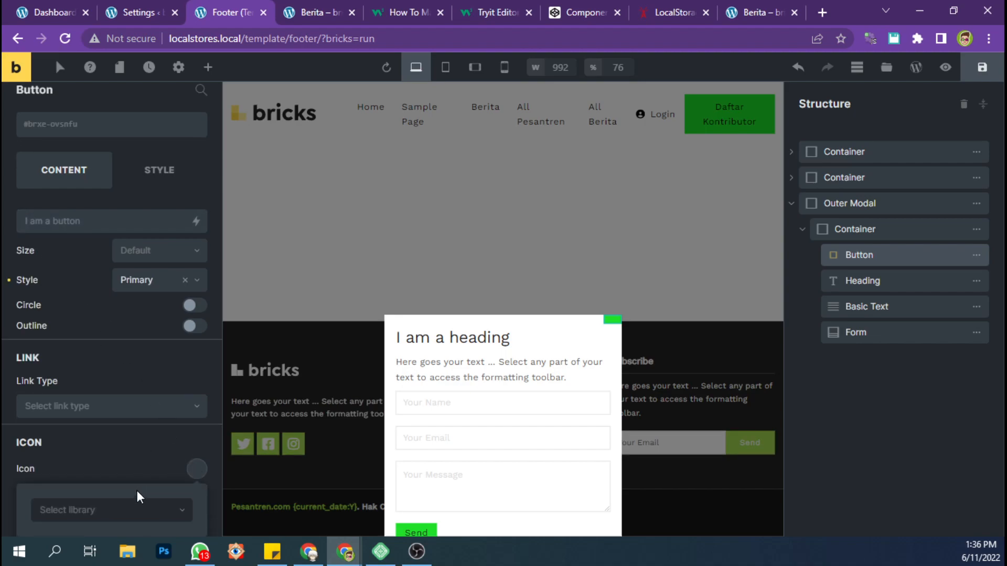
click(140, 511)
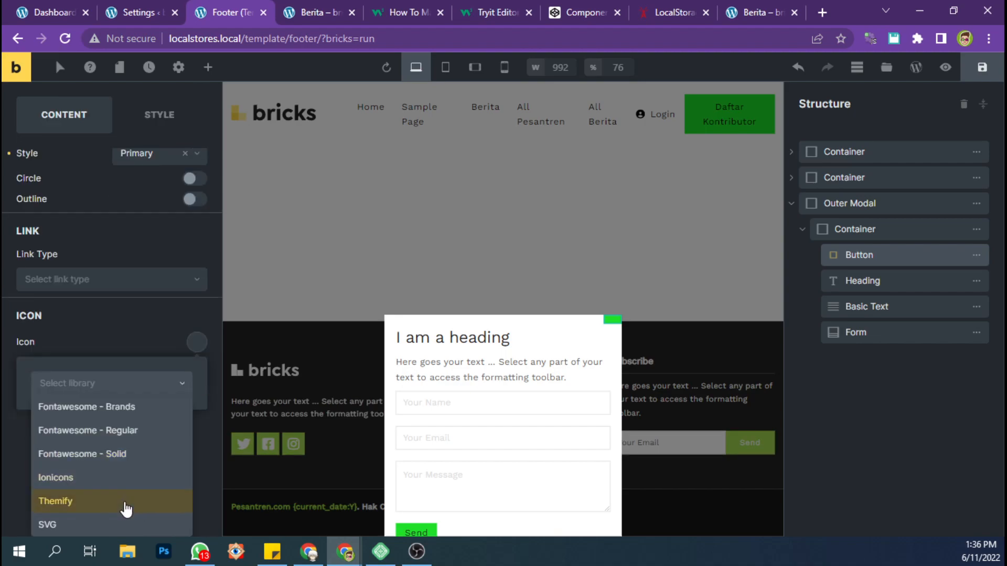
click(127, 501)
scroll(142, 469, down, 10)
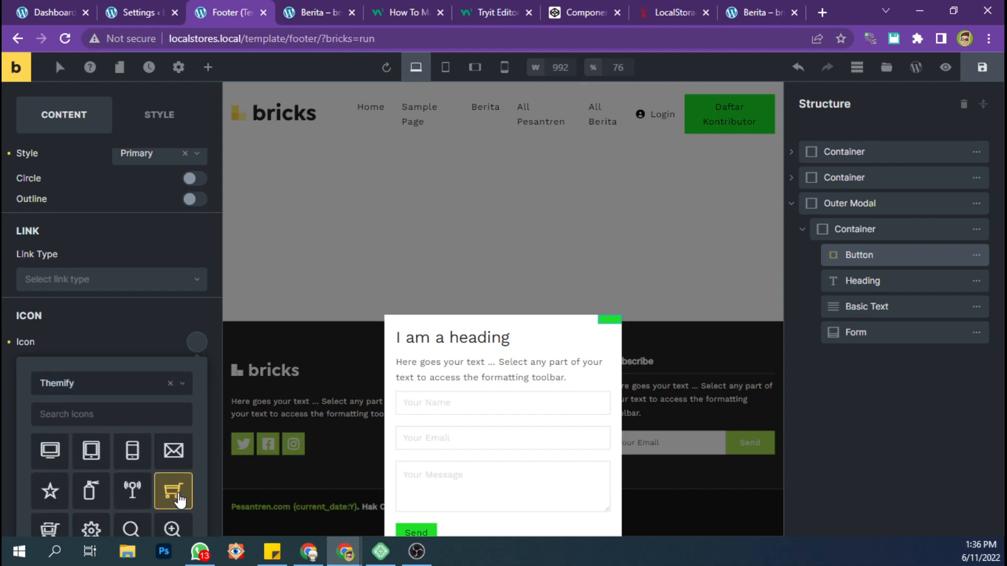
scroll(177, 499, down, 5)
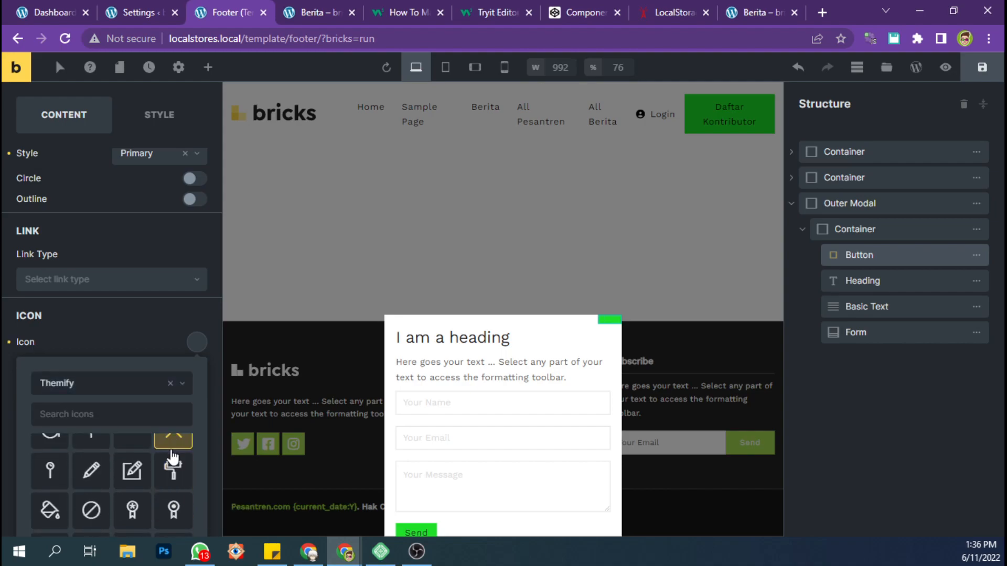
click(172, 447)
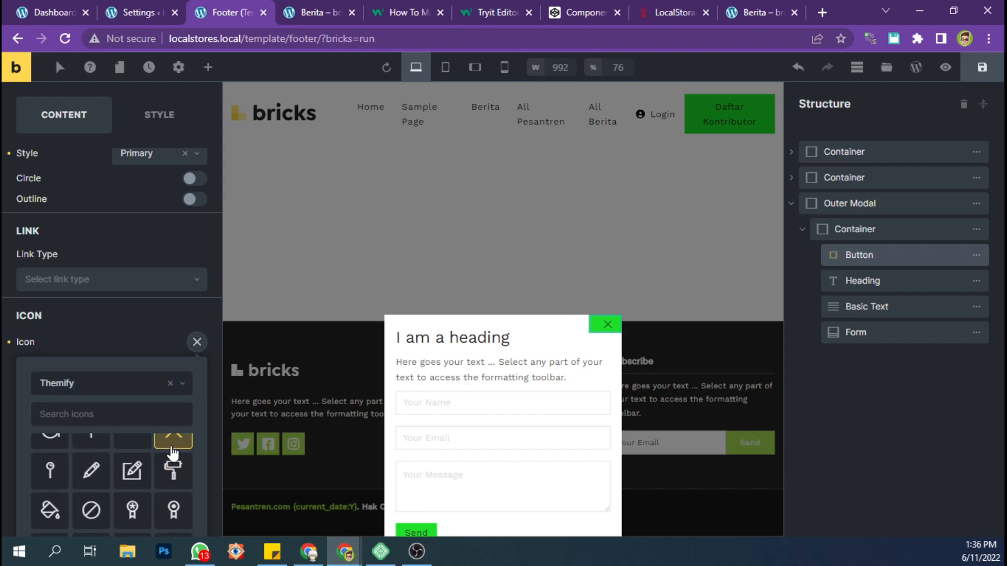
click(141, 317)
Set the close icon's typography colour to white
scroll(130, 305, up, 2)
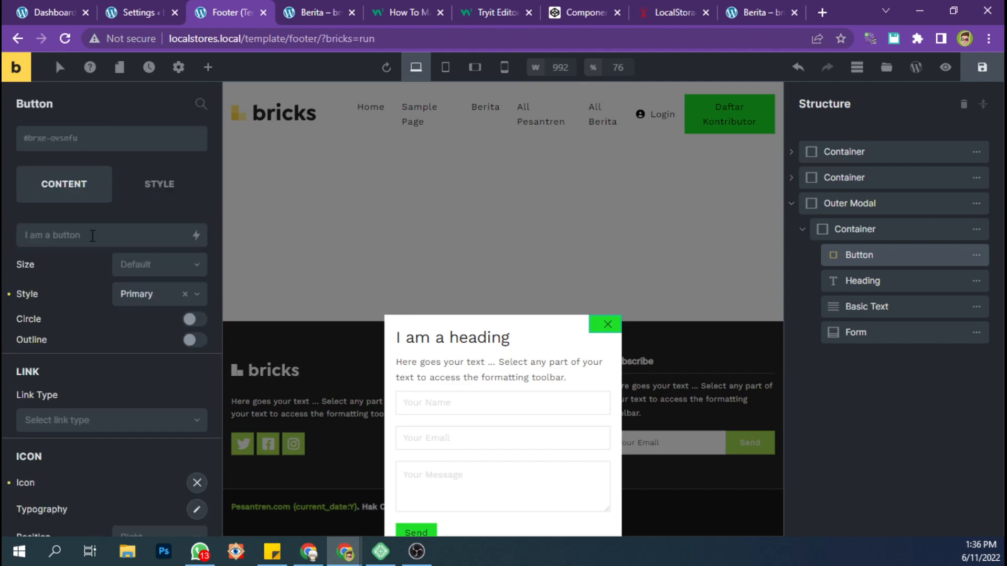
scroll(142, 355, down, 2)
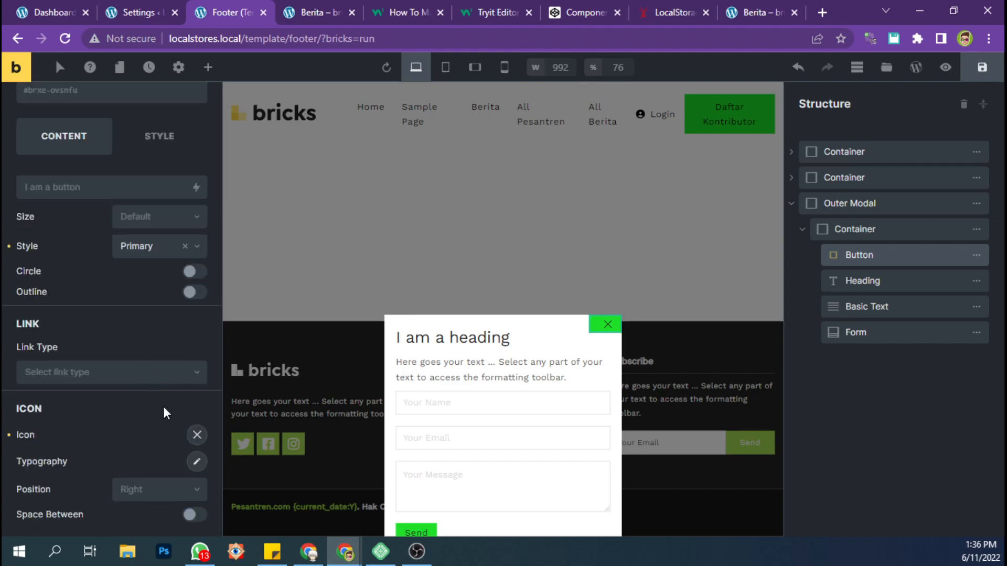
click(196, 464)
scroll(160, 459, down, 2)
click(182, 446)
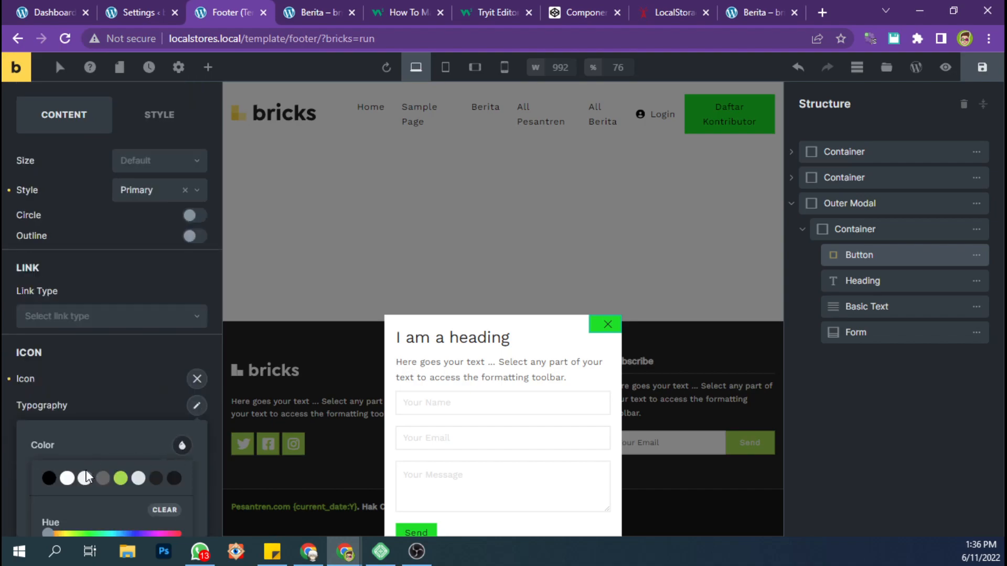
click(67, 478)
click(182, 446)
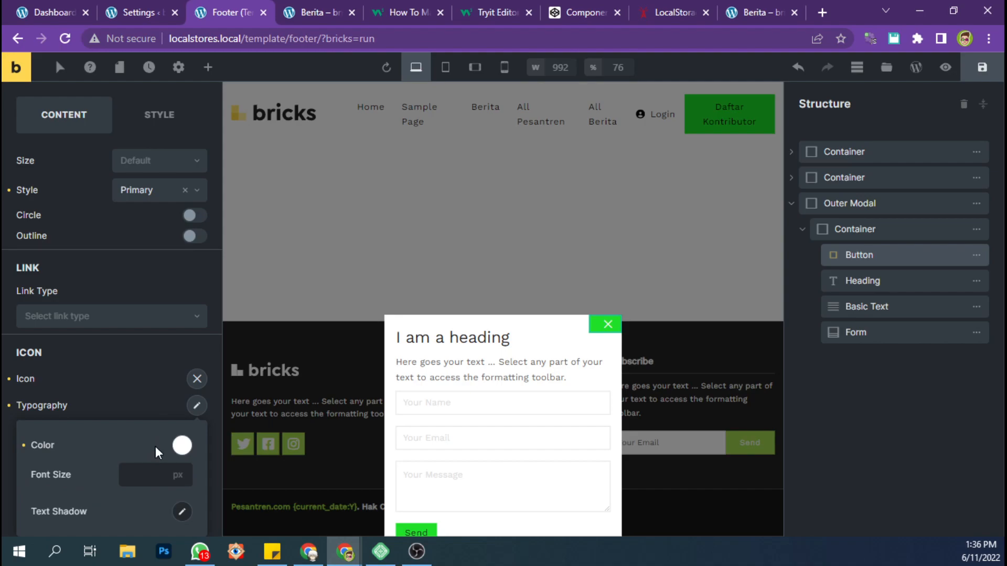
Set the close button's width and height to 30 px each
scroll(132, 367, up, 4)
click(154, 194)
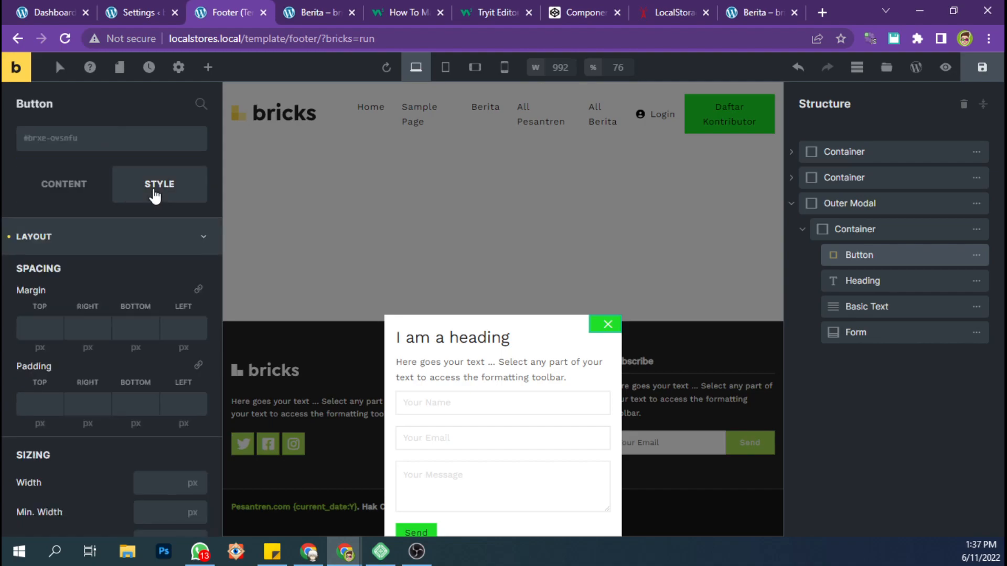
scroll(52, 416, down, 3)
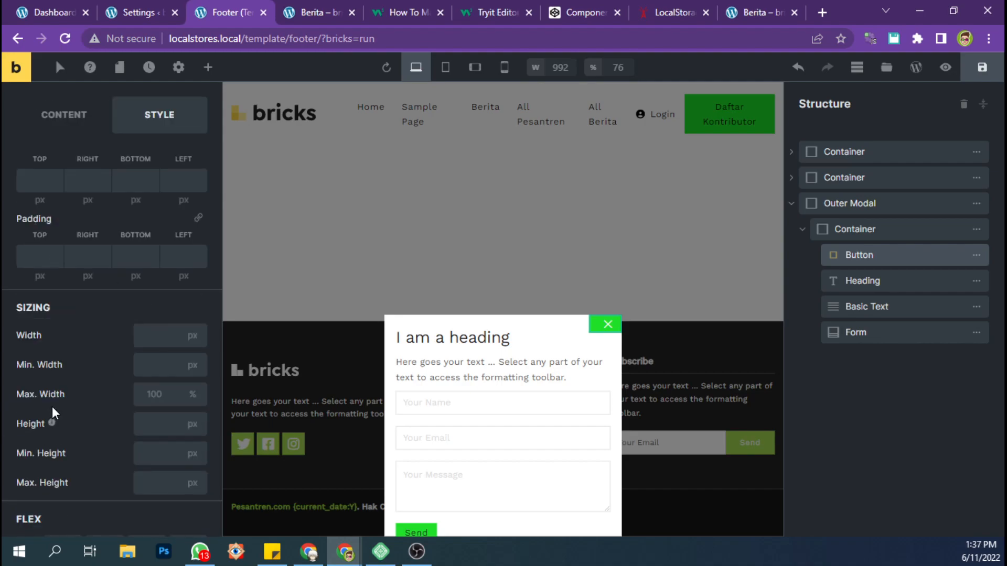
click(140, 335)
text(10)
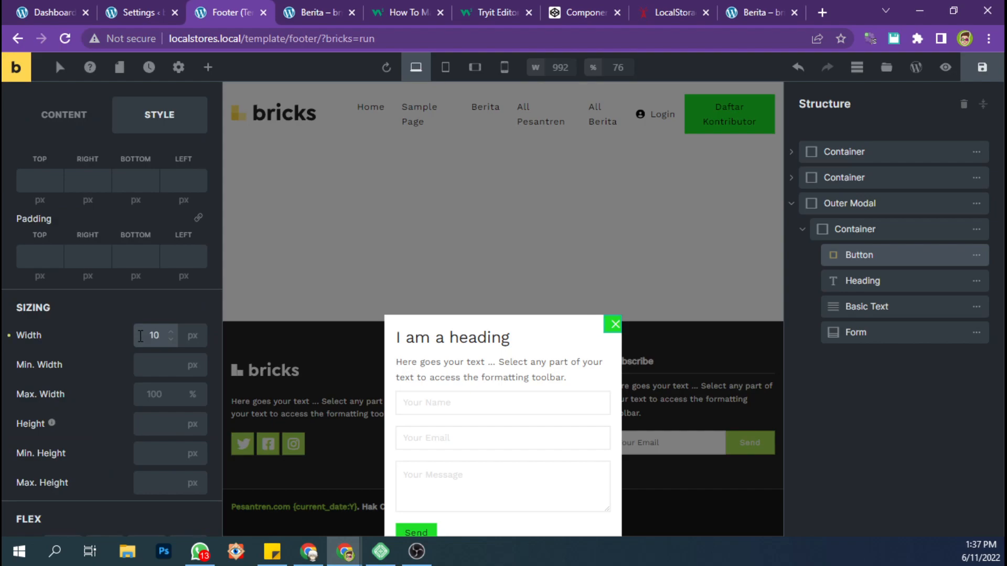
double_click(153, 336)
text(30)
click(150, 418)
text(30)
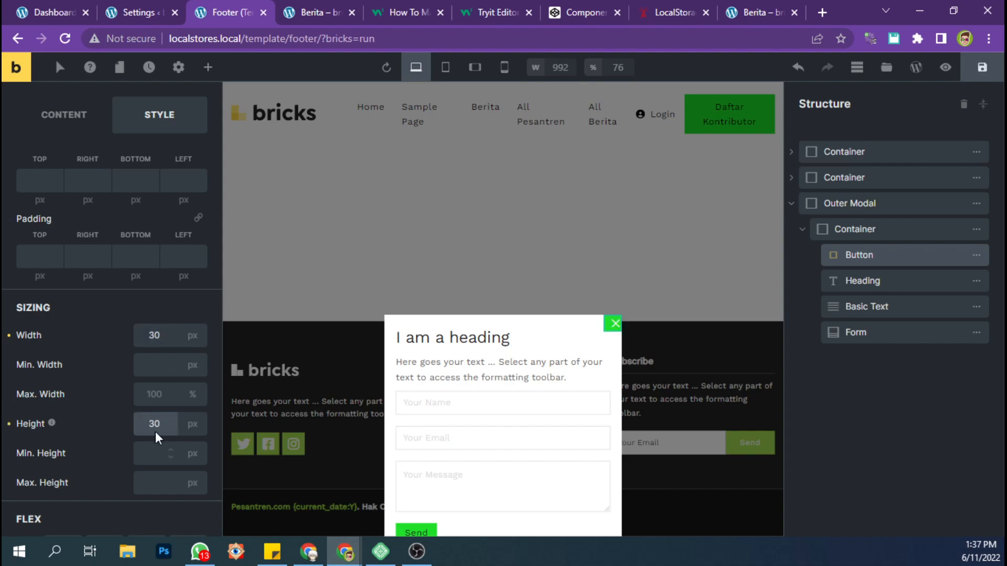
scroll(154, 424, down, 1)
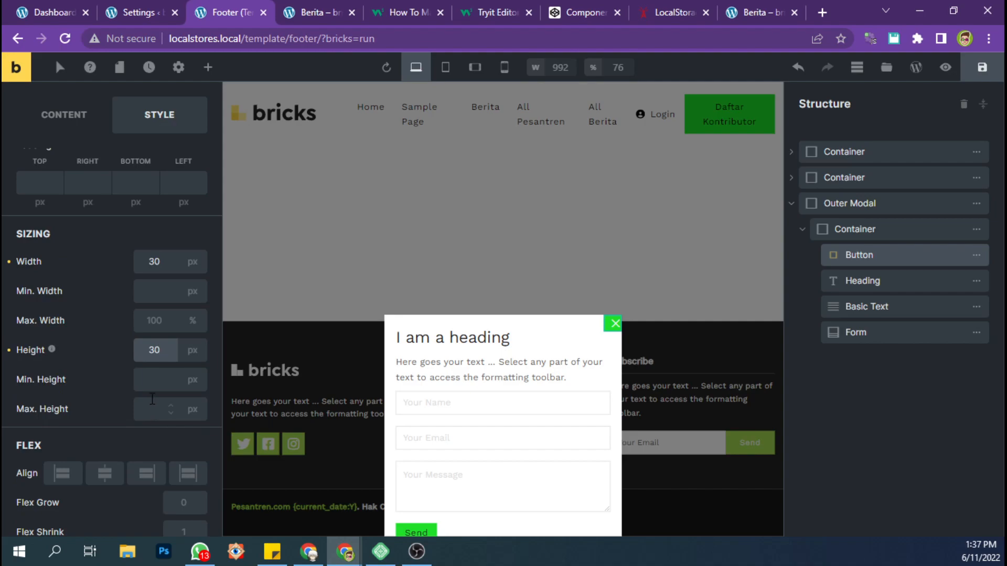
Change the icon's position setting within the close button, leaving Space Between off
click(65, 128)
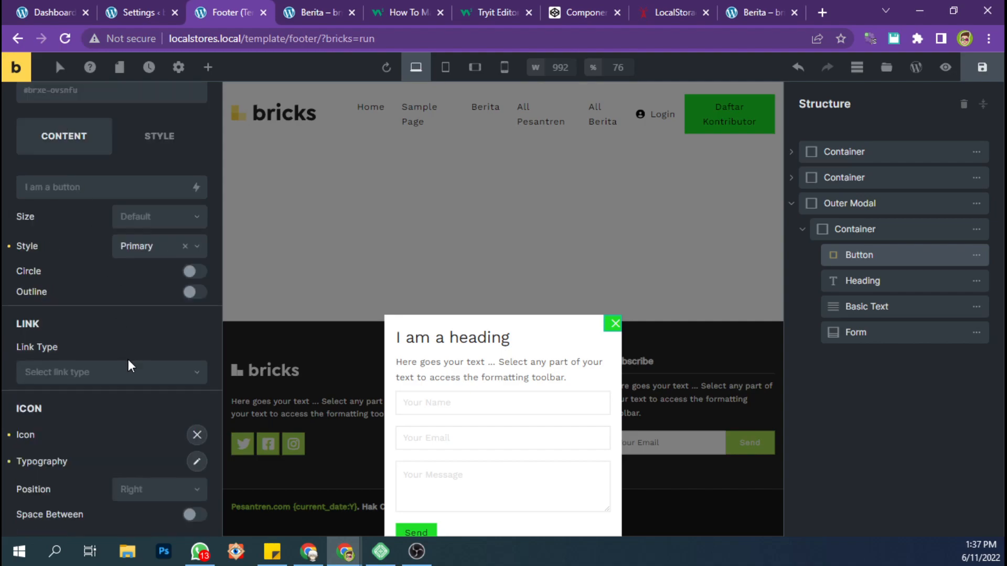
click(190, 515)
click(192, 515)
click(173, 493)
click(155, 509)
Set the close icon's font size to 16 px
click(194, 465)
click(148, 477)
text(20)
key(BackSpace)
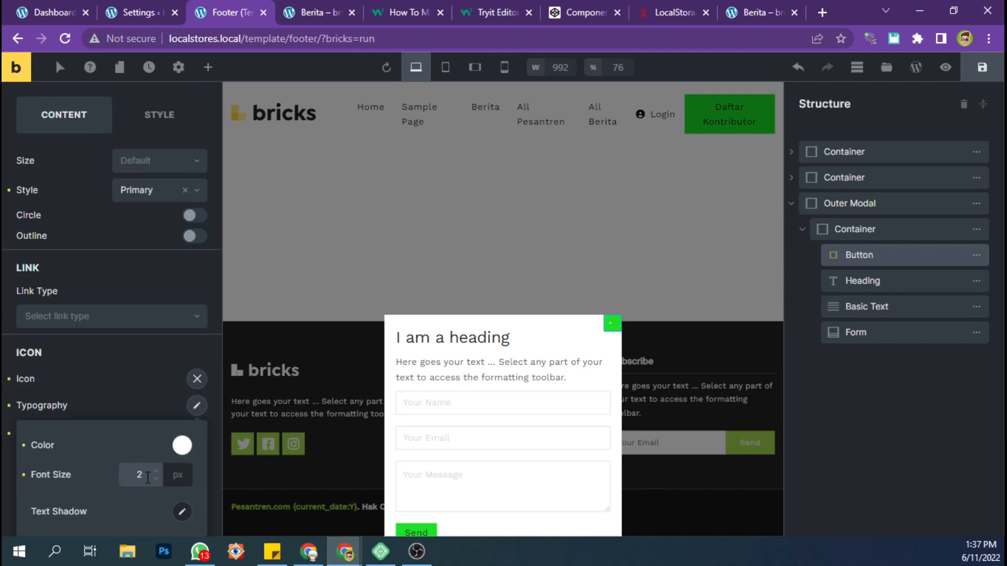
text(20)
key(BackSpace)
key(BackSpace)
key(BackSpace)
text(14)
key(BackSpace)
text(6)
Review the close button's sizing and positioning settings, and save the footer template
click(161, 120)
scroll(148, 202, down, 5)
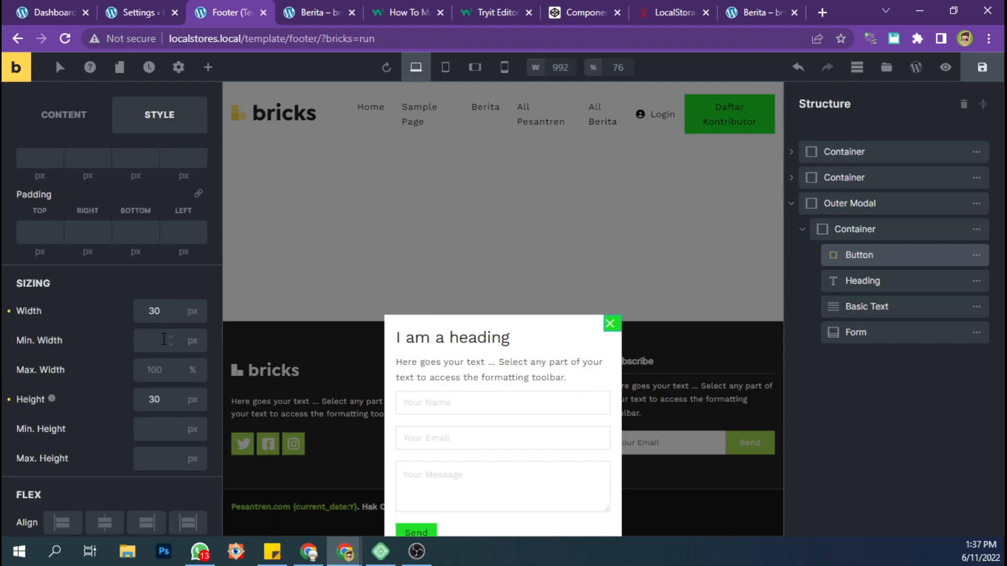
scroll(163, 342, down, 4)
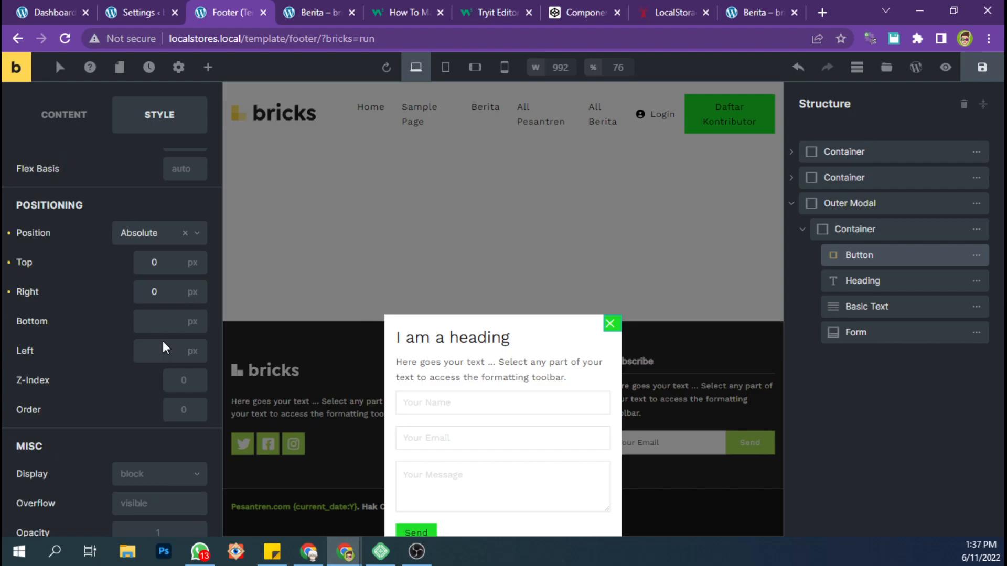
click(996, 77)
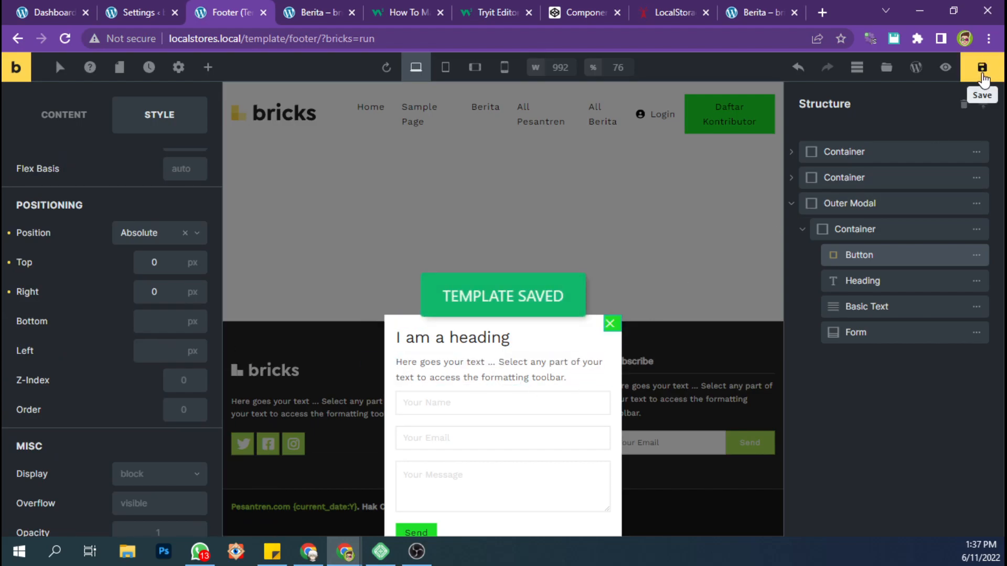
Preview the footer template on its front-end page and check the popup over the page content
click(956, 74)
click(908, 64)
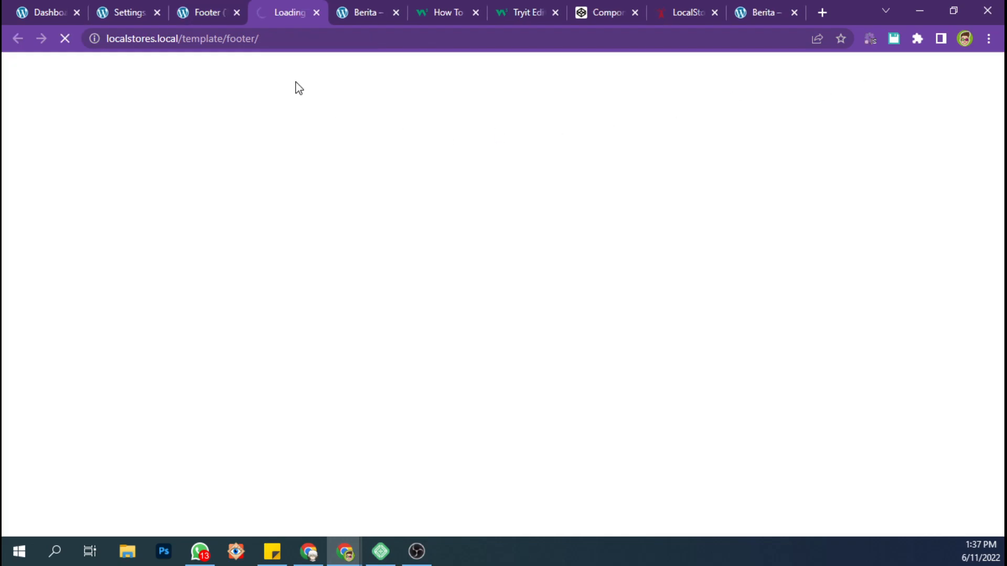
scroll(541, 300, down, 1)
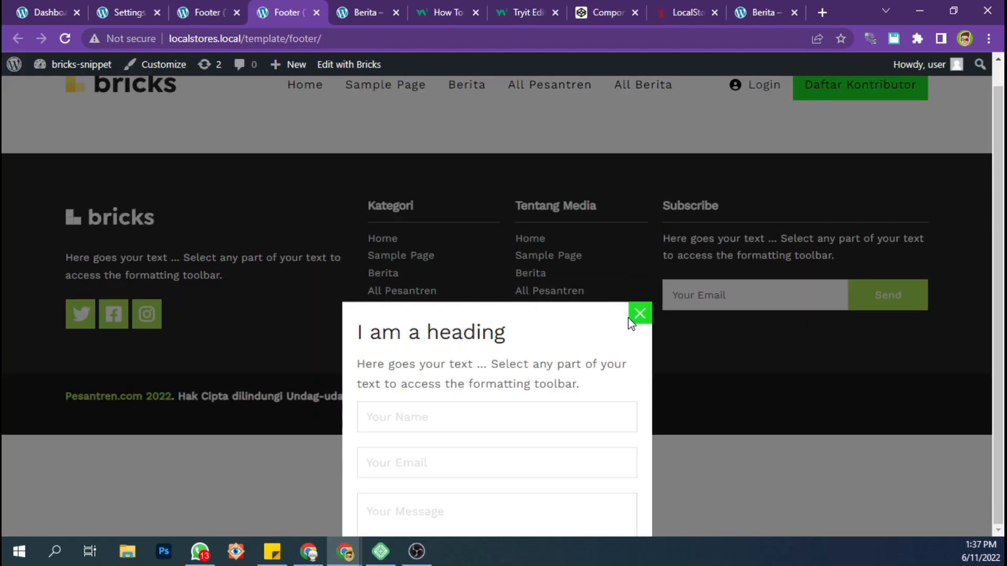
scroll(602, 321, up, 1)
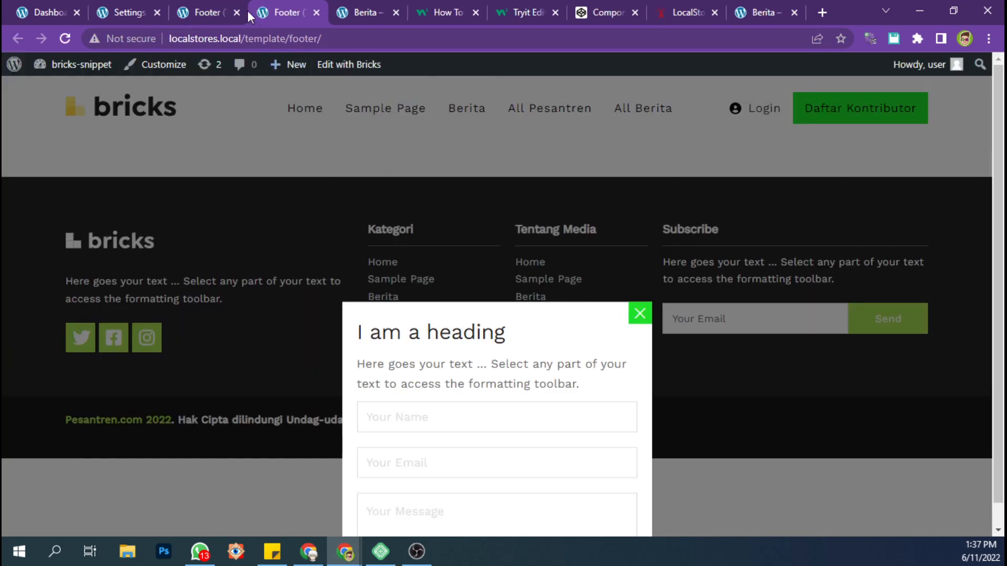
Switch to the Bricks custom code settings page in the WordPress admin
click(219, 2)
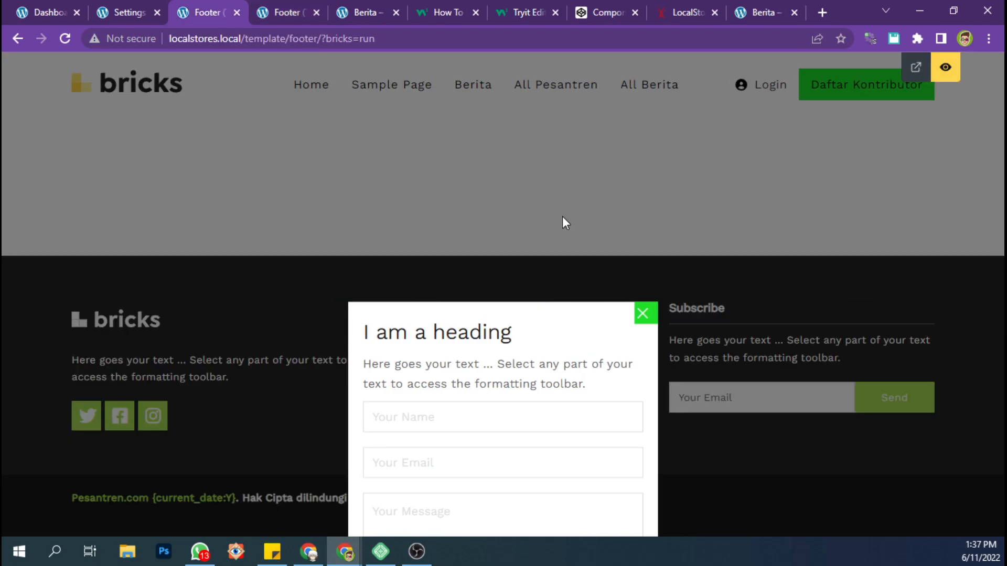
click(276, 13)
click(137, 7)
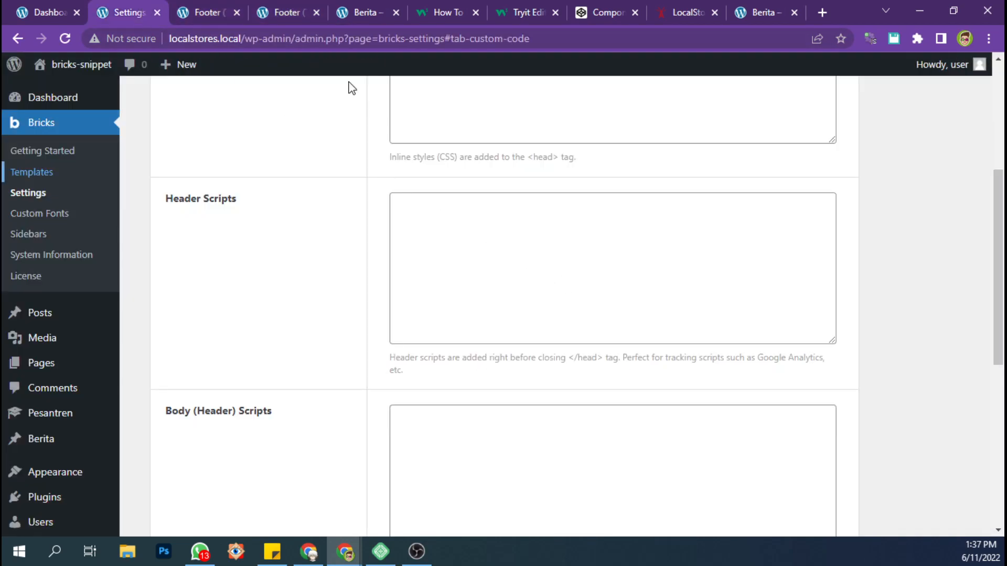
Add a custom attribute named oclick to the modal's close button in the footer template
click(221, 15)
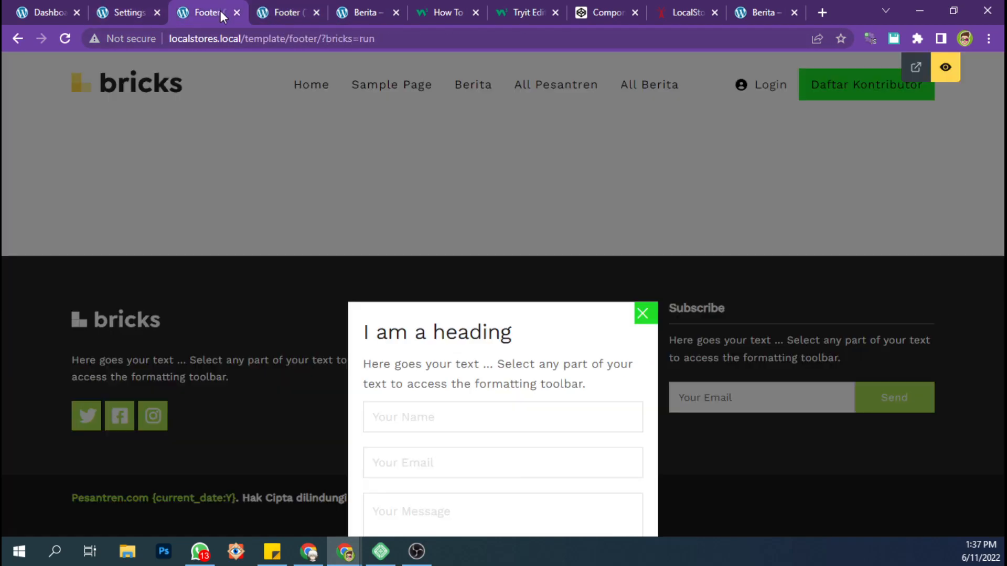
click(944, 67)
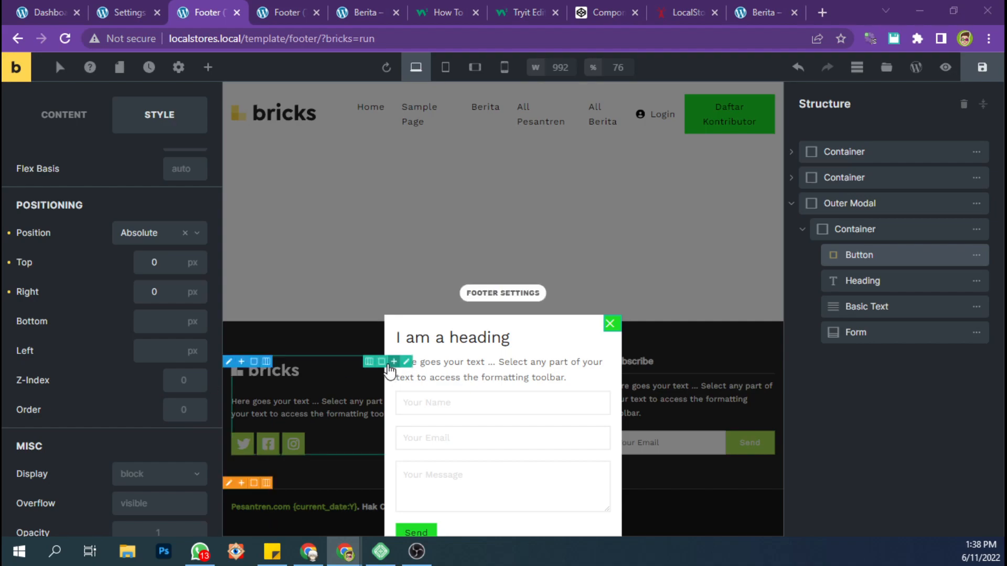
scroll(73, 347, down, 3)
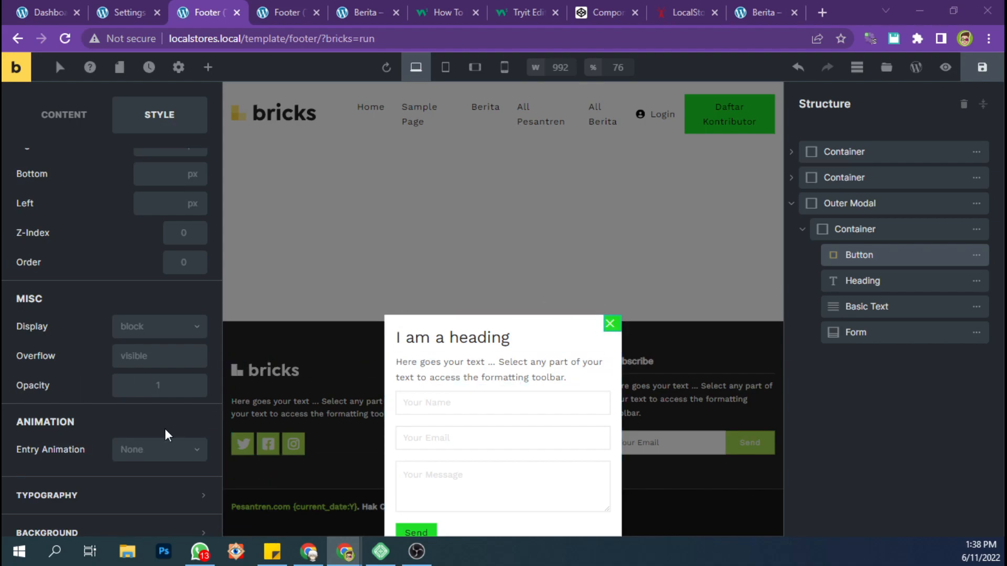
scroll(126, 461, down, 4)
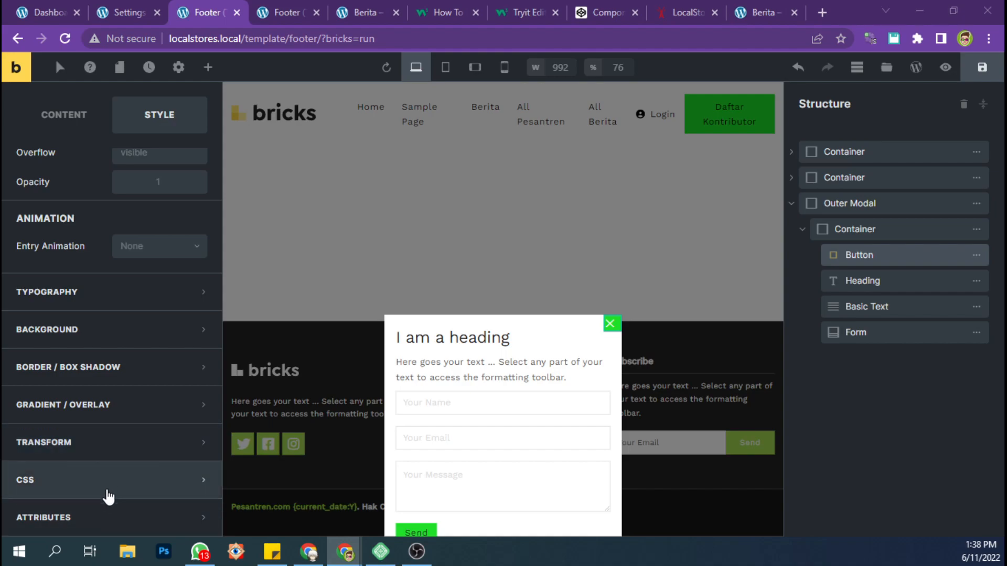
click(110, 504)
click(112, 456)
scroll(109, 464, down, 3)
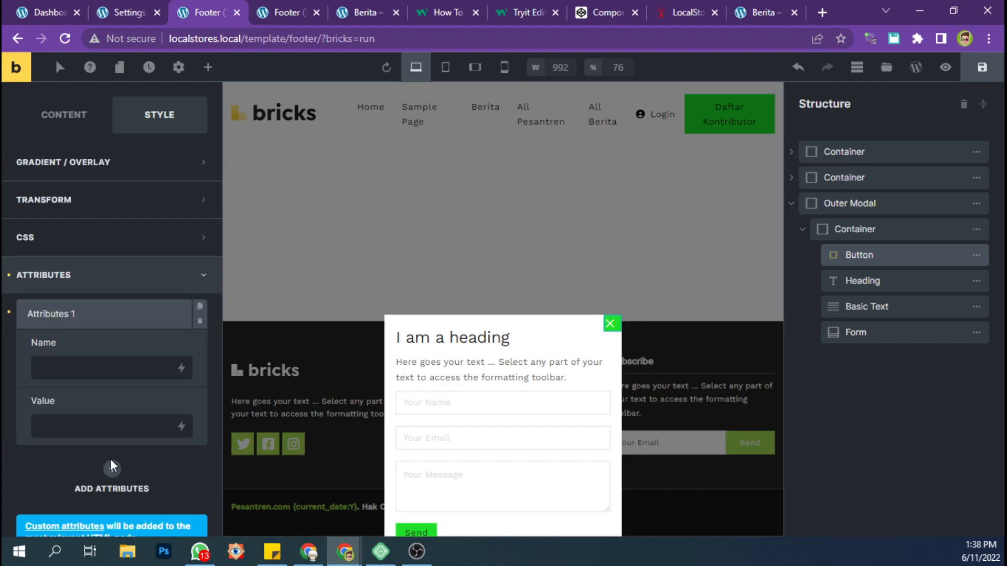
click(93, 370)
text(oclick)
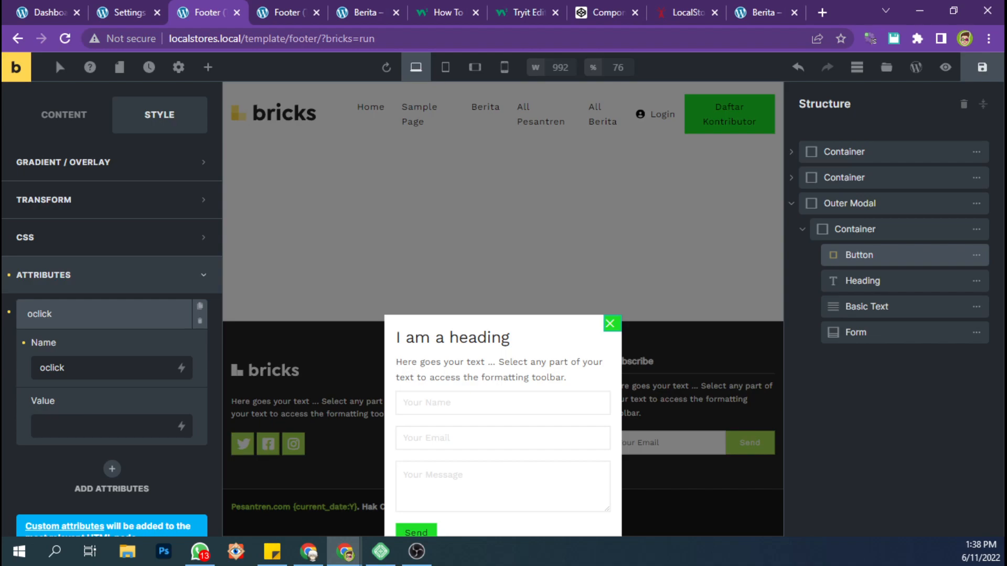
Paste the copied document.getElementById('brxe-klswsq').style.display code as the attribute's value, review the element ID in it, and save the template
key(alt+Tab)
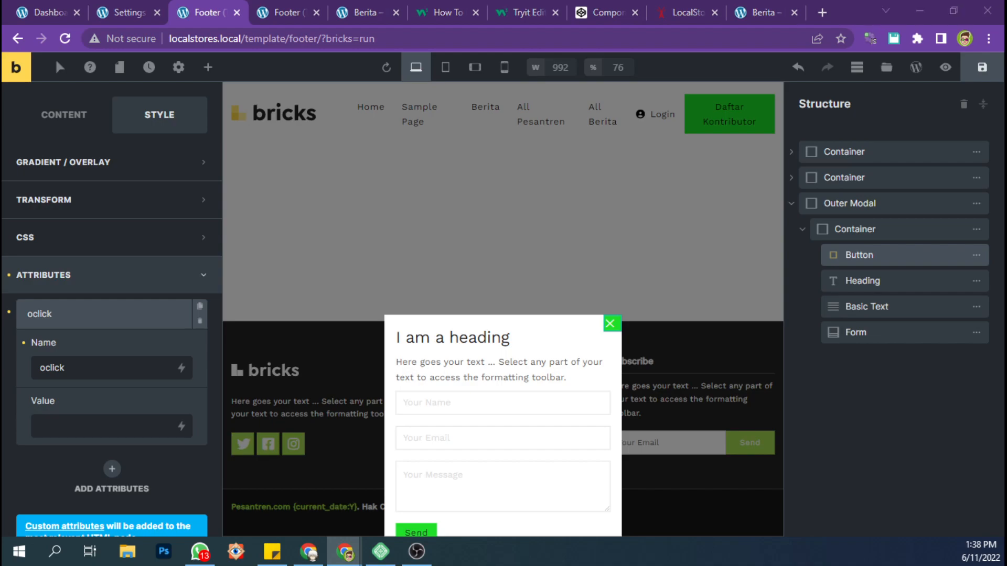
click(143, 432)
key(ctrl+v)
key(Left)
key(Left)
key(Left)
key(Left)
key(Left)
key(Left)
key(Left)
key(Left)
key(Left)
key(Left)
key(Left)
key(Left)
key(Left)
key(Left)
key(Left)
key(Left)
key(Left)
key(Left)
key(Left)
key(Left)
key(Left)
key(Left)
key(Left)
key(Left)
key(Left)
key(Left)
key(Left)
key(Left)
key(Left)
key(Left)
key(Left)
key(Left)
key(Left)
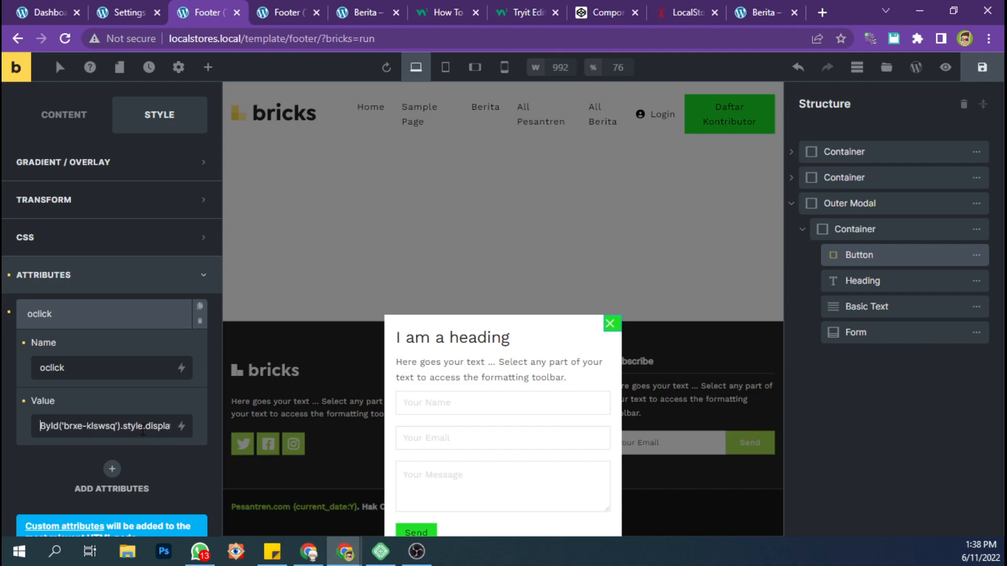
key(Right)
key(Right)
key(Right)
key(Right)
key(Left)
key(Left)
key(Left)
key(Left)
key(Left)
key(Left)
key(Left)
key(Left)
key(Left)
key(Left)
key(Left)
key(Left)
key(Left)
key(Left)
key(Left)
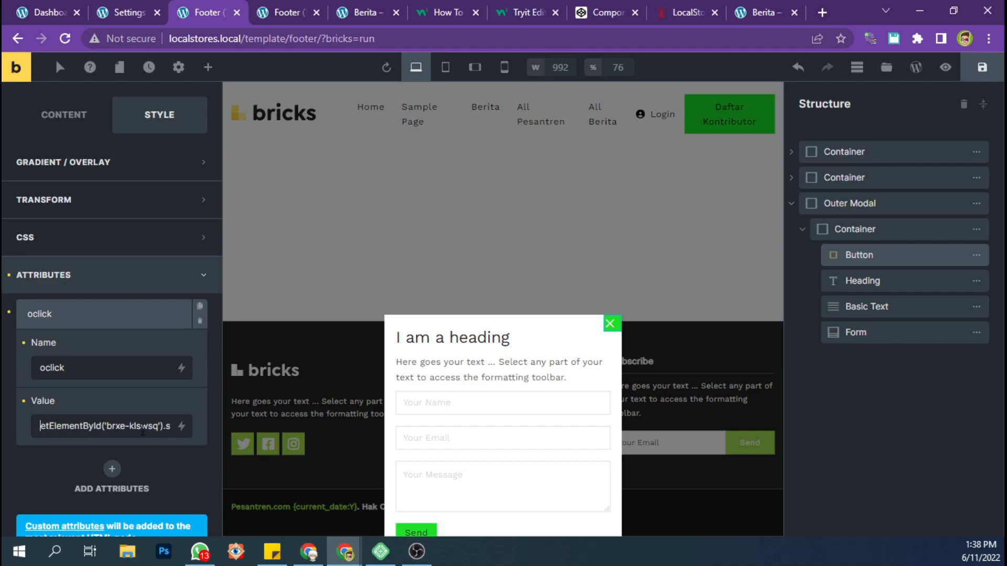
drag(158, 429, 109, 430)
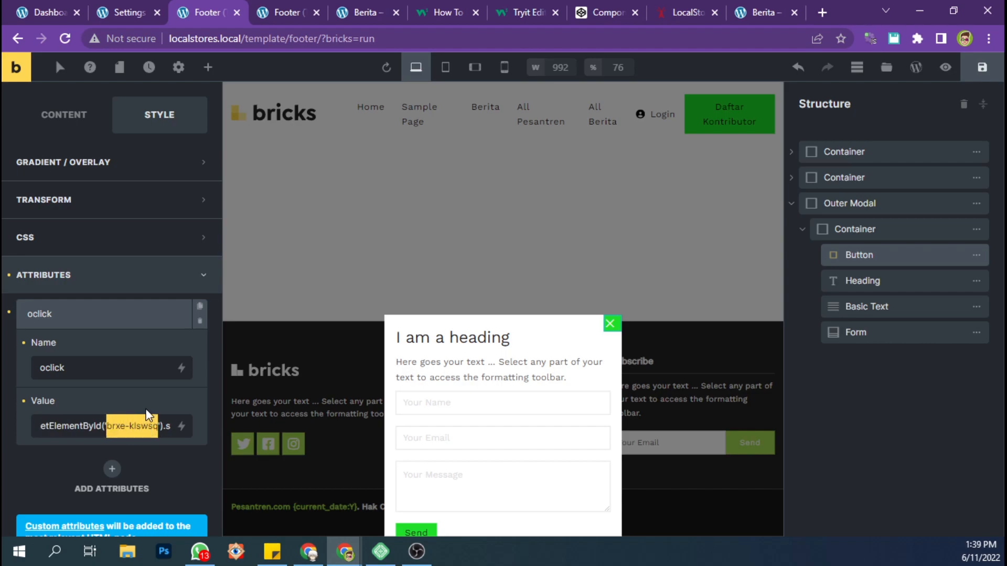
click(979, 74)
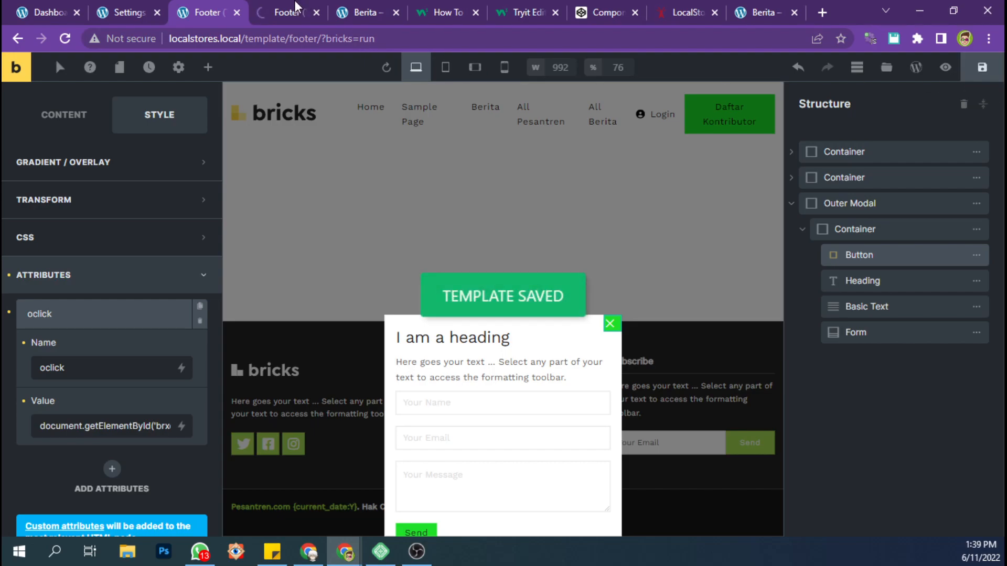
Inspect the front-end footer page's markup and copy the outer modal's element ID, brxe-pfpyjp
click(295, 3)
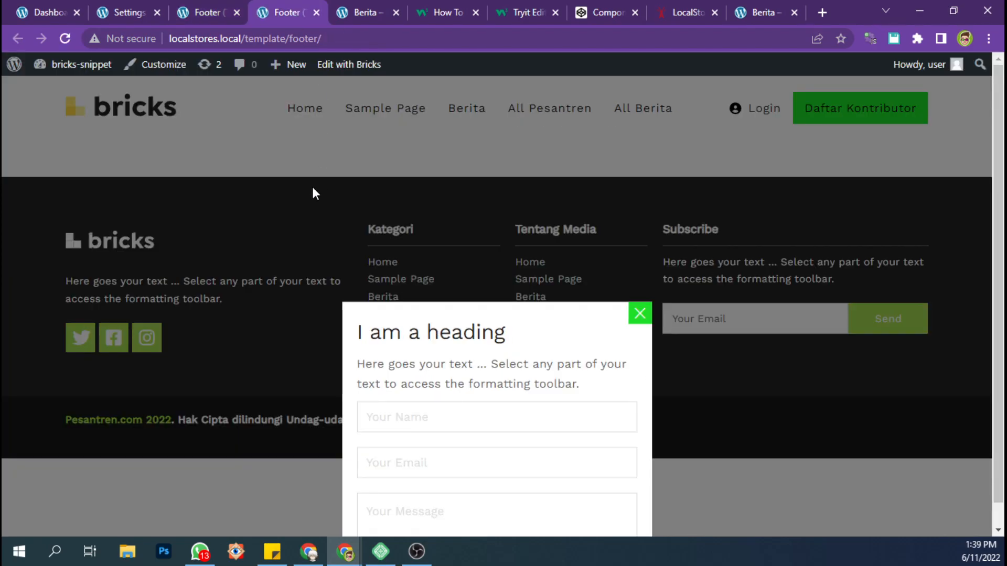
key(ctrl+shift+c)
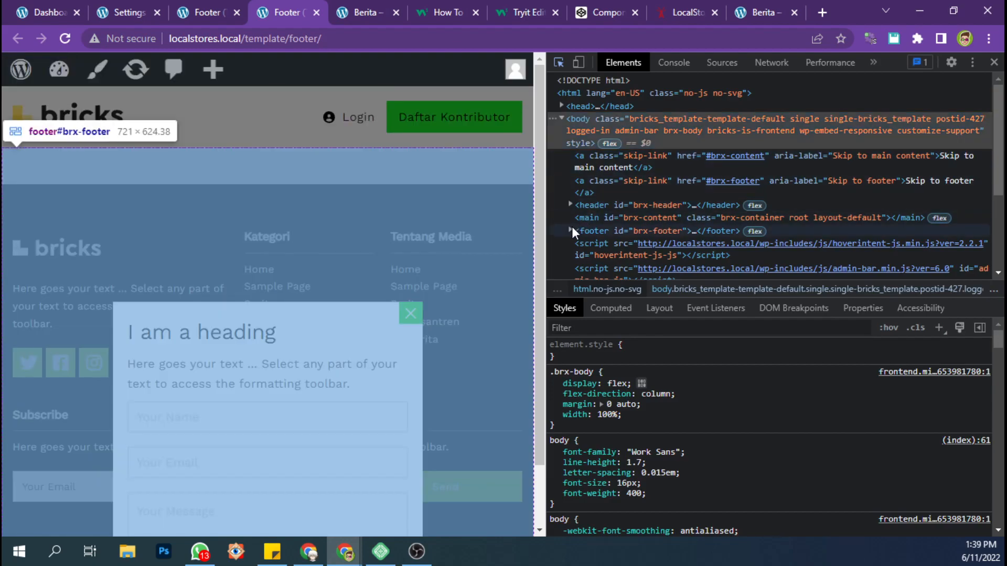
click(570, 230)
scroll(600, 231, down, 2)
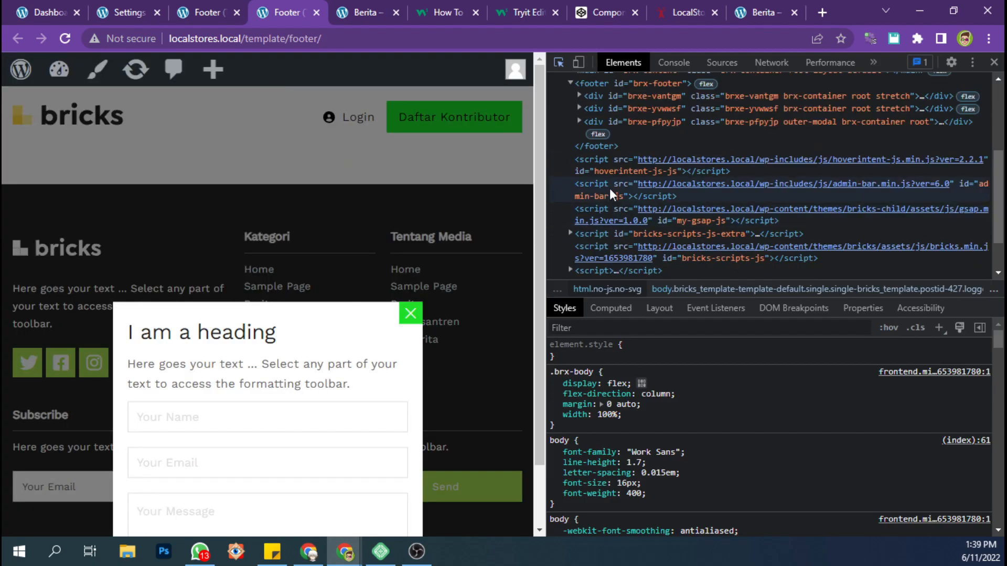
scroll(609, 191, up, 1)
click(621, 195)
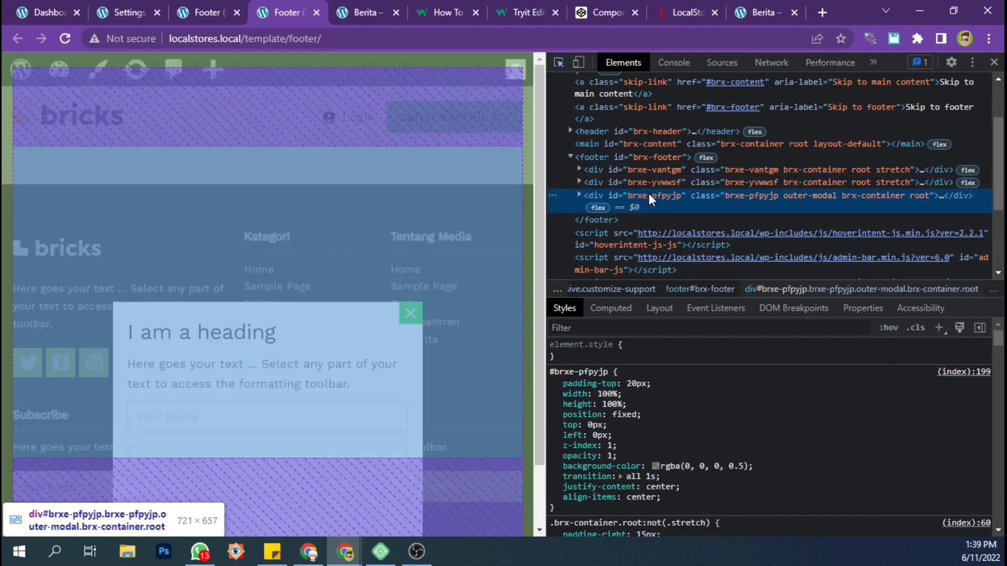
double_click(649, 195)
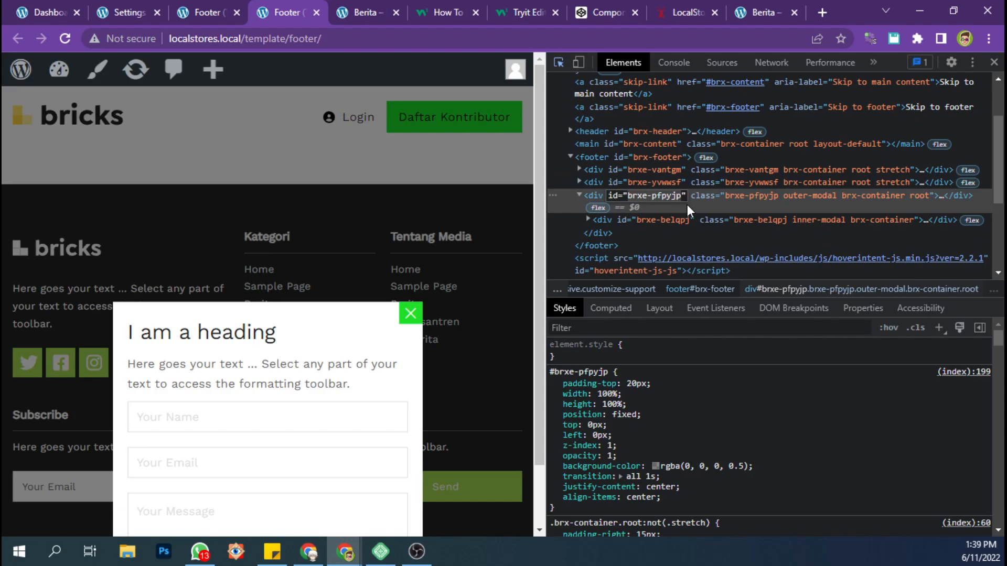
scroll(622, 170, down, 3)
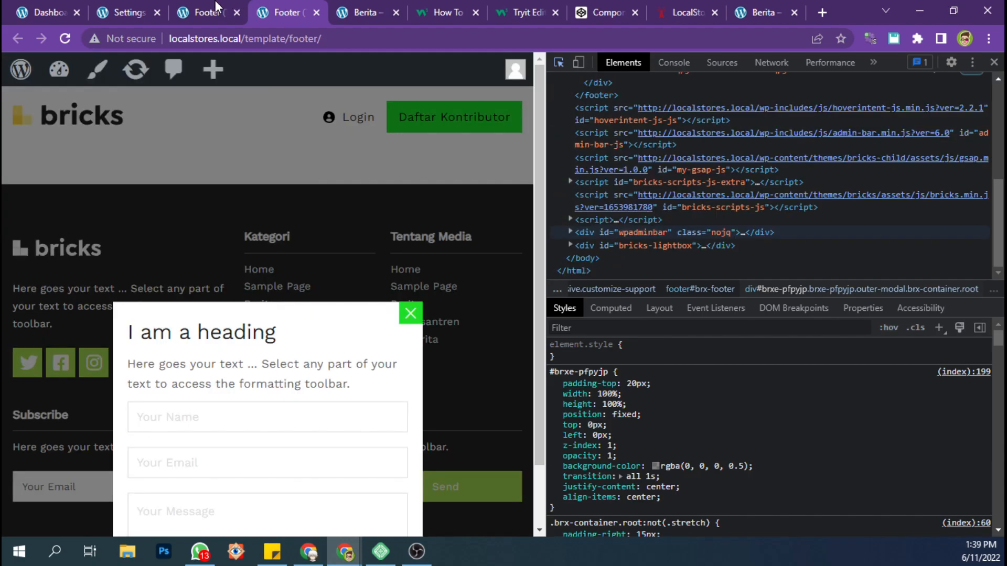
Replace the element ID in the close button's attribute value with brxe-pfpyjp and save the template
click(207, 12)
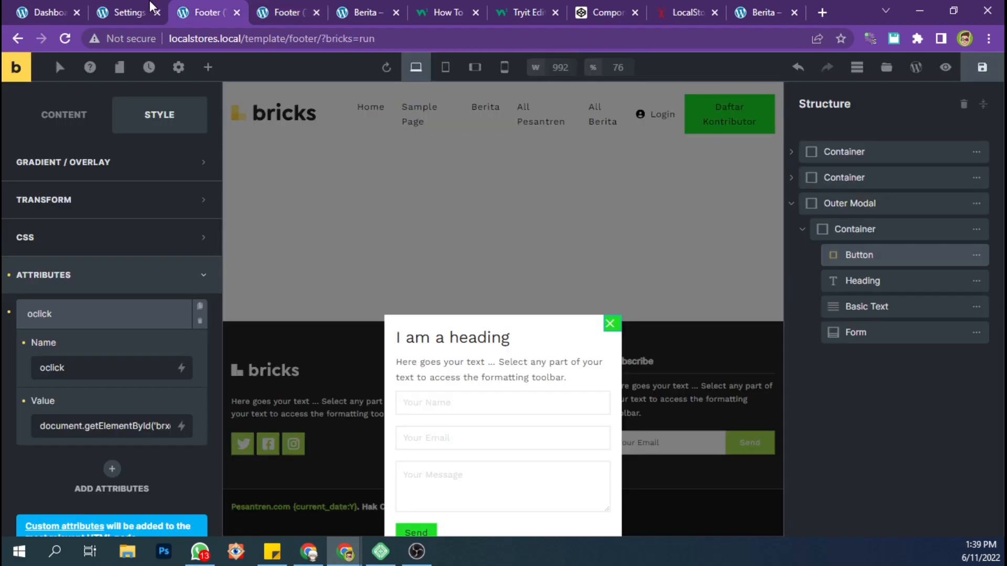
click(153, 426)
key(Right)
key(Right)
key(Right)
key(Right)
key(Right)
key(Right)
key(Right)
key(Right)
key(Right)
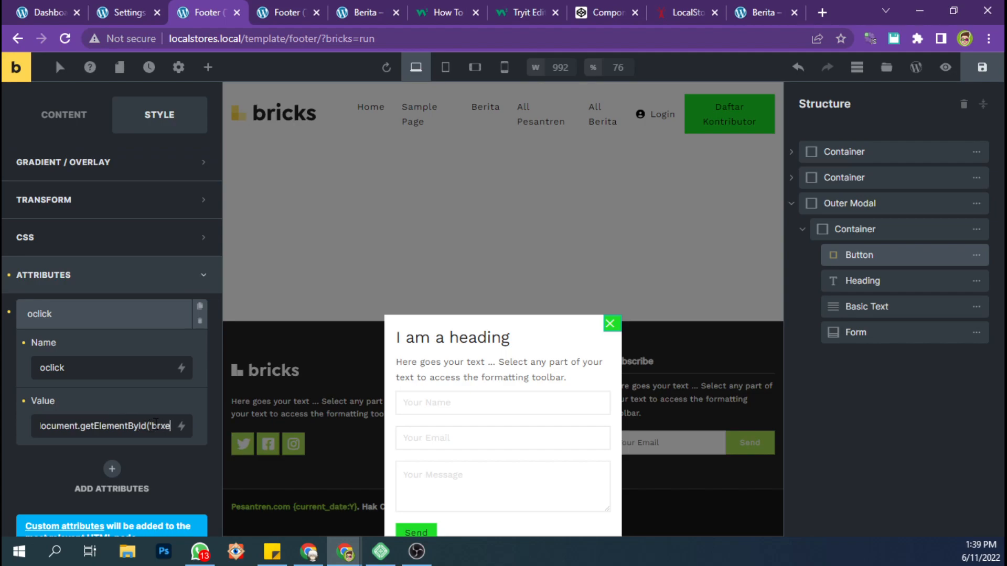
key(Right)
key(Right)
key(Right)
key(Right)
key(Right)
key(Right)
key(Right)
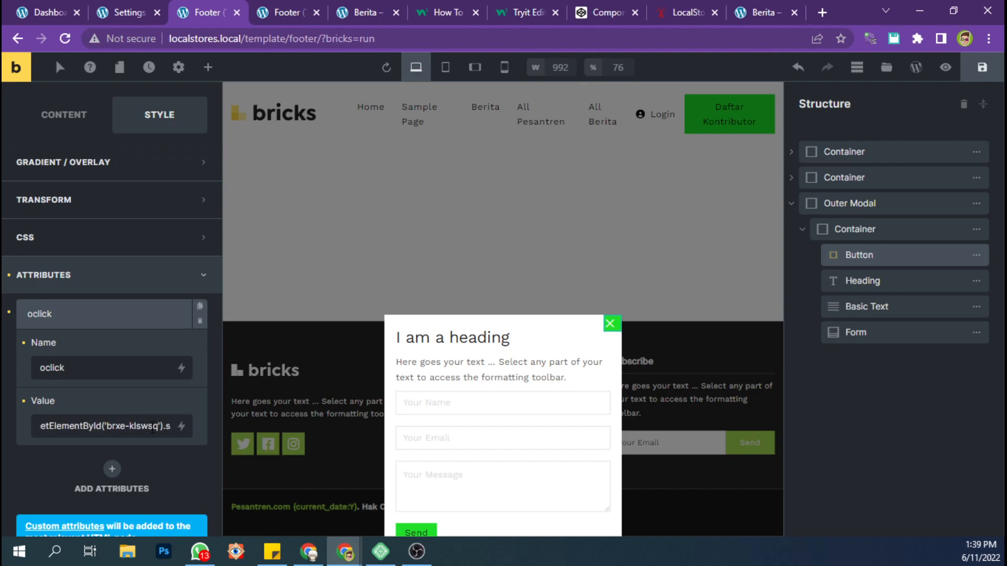
drag(158, 427, 109, 426)
key(ctrl+v)
click(982, 67)
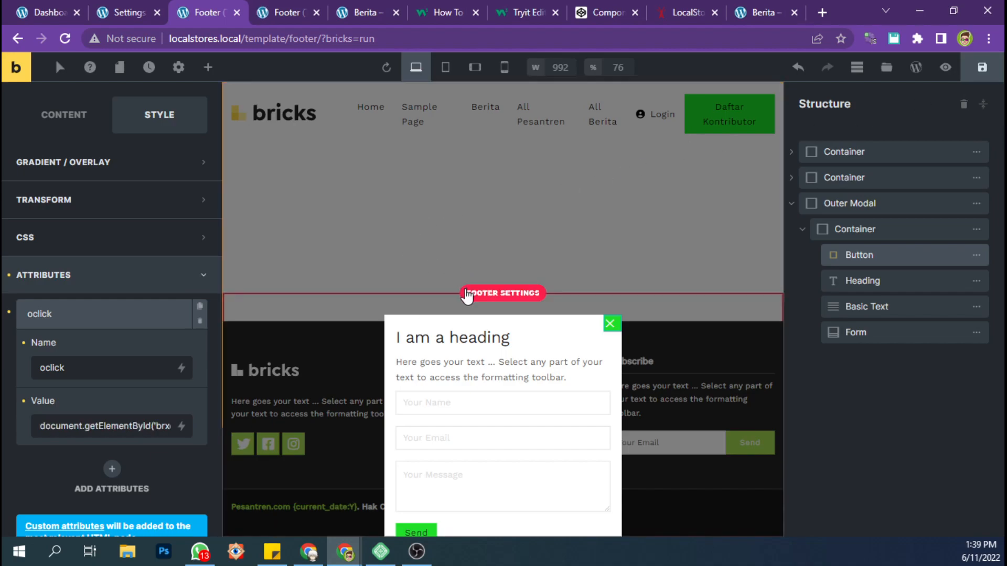
Check the popup on the front-end footer page and return to the footer template in the builder
key(ctrl+Tab)
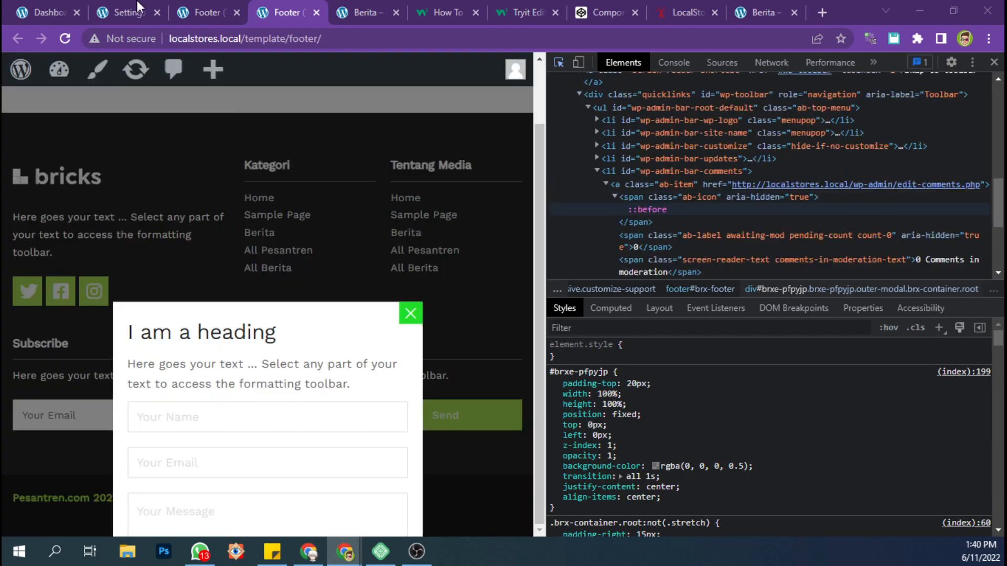
click(115, 10)
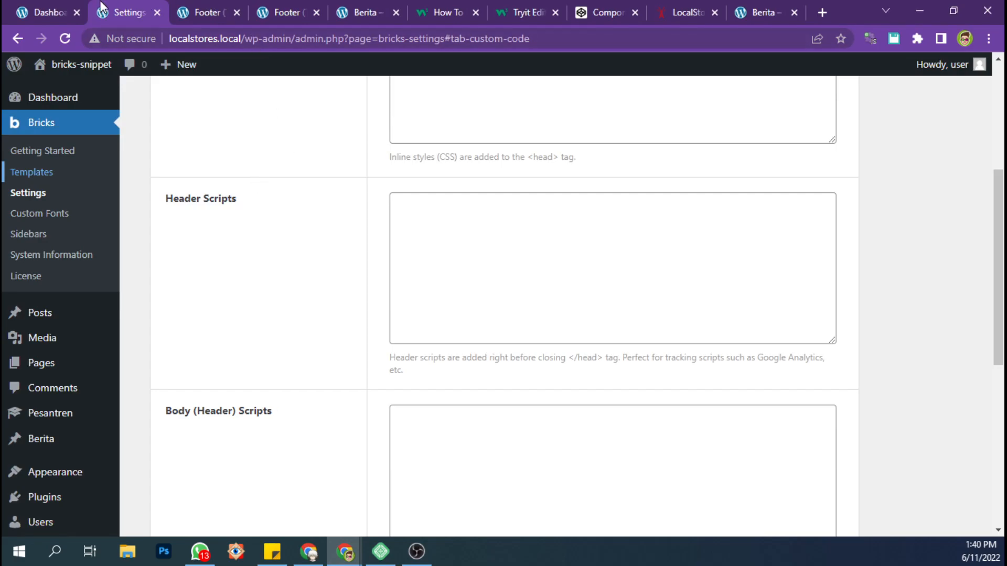
click(67, 1)
click(133, 4)
click(181, 6)
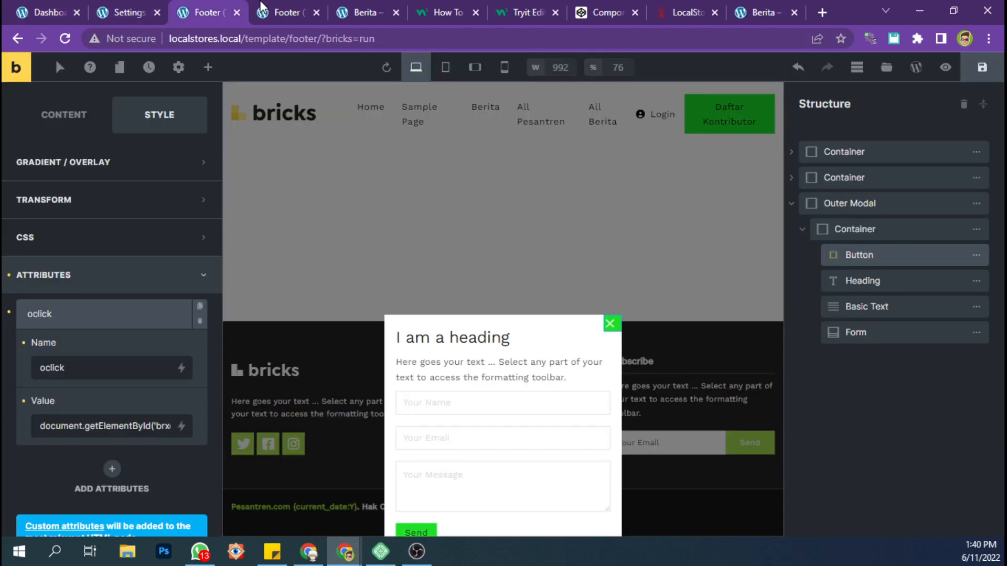
Rename the container nested inside Outer Modal as Inner Modal
click(863, 204)
double_click(861, 229)
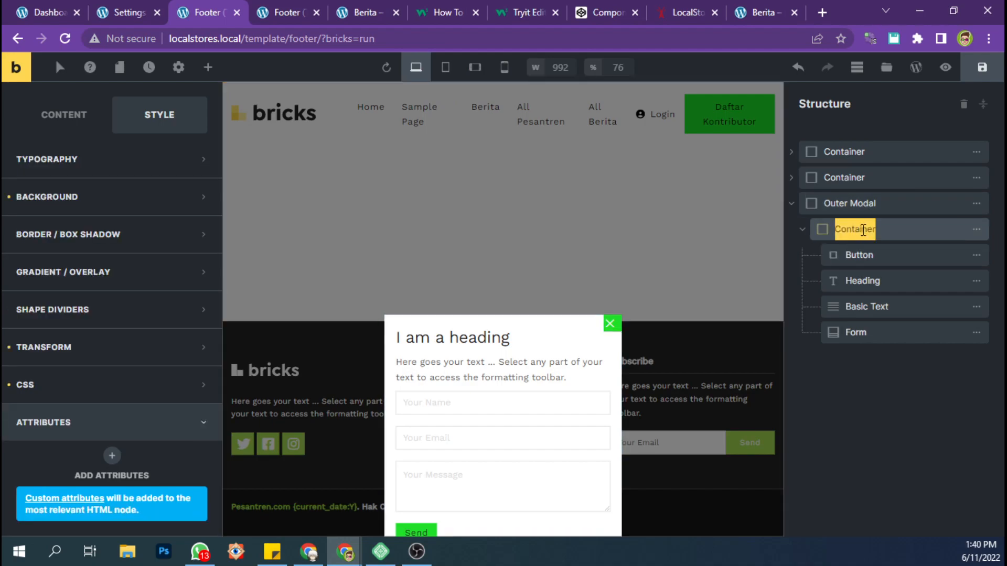
text(Inner )
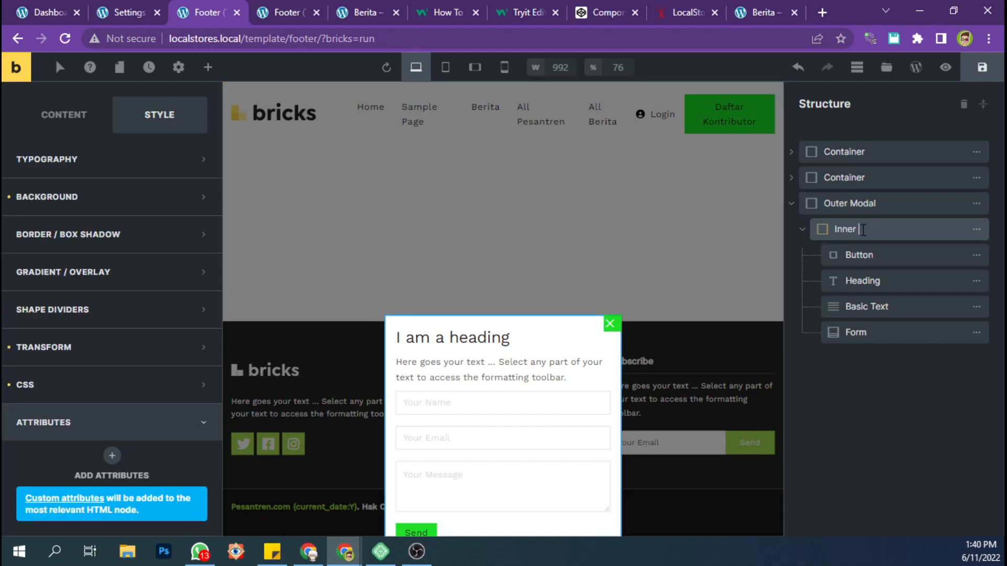
text(Modal)
key(Return)
Correct the close button's custom attribute name to onclick
click(869, 208)
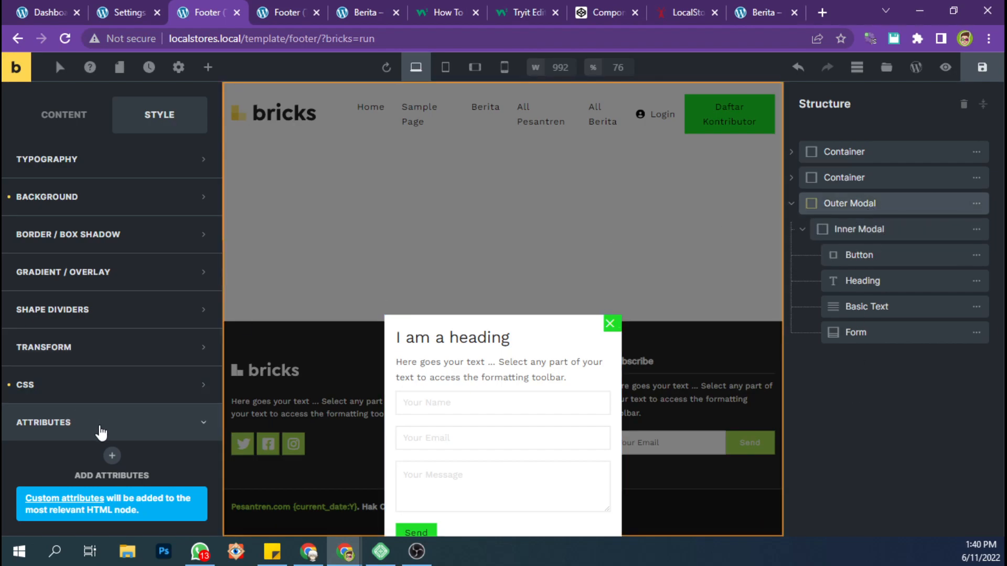
click(861, 258)
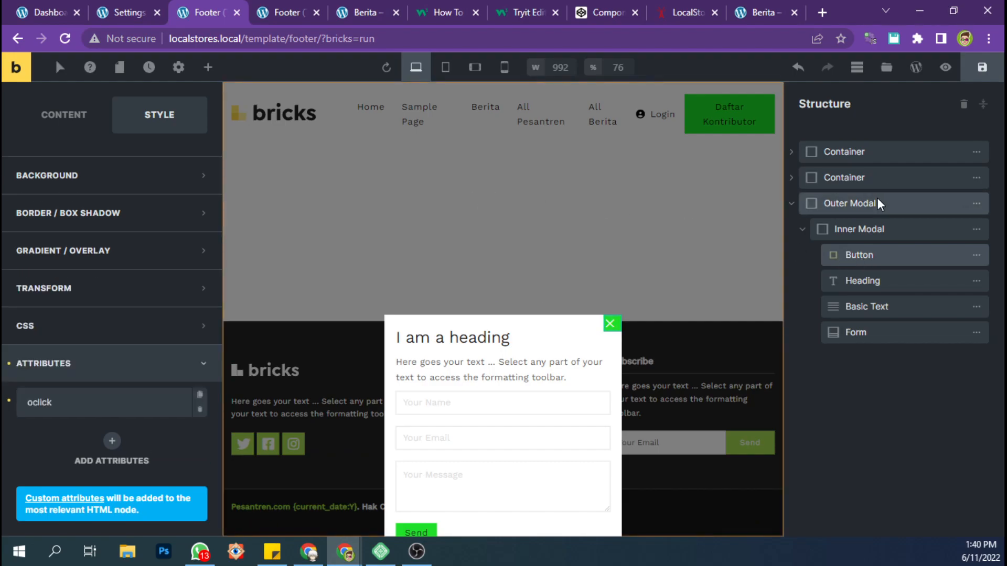
click(878, 203)
click(871, 255)
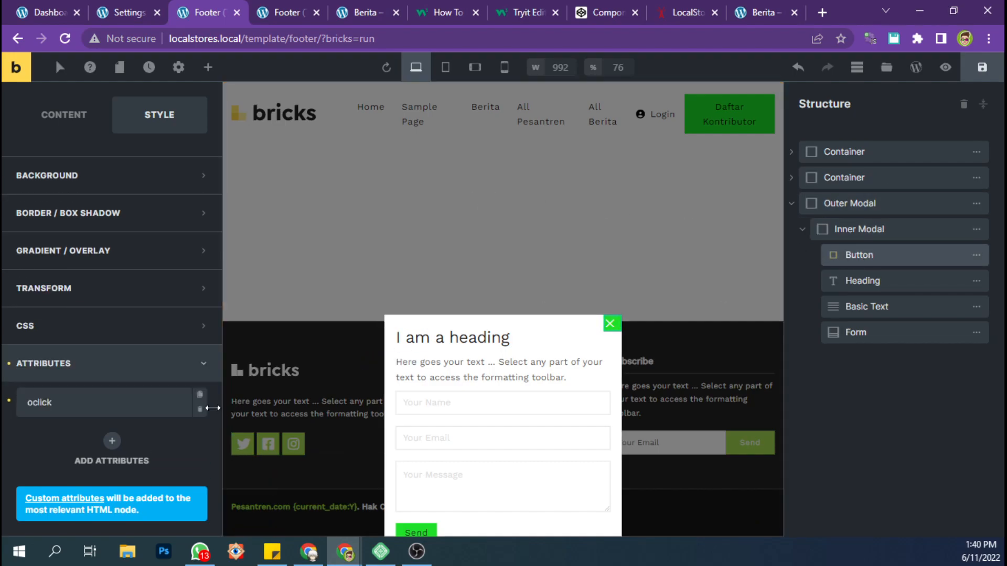
click(41, 401)
click(46, 369)
text(nt.getElementById('brx)
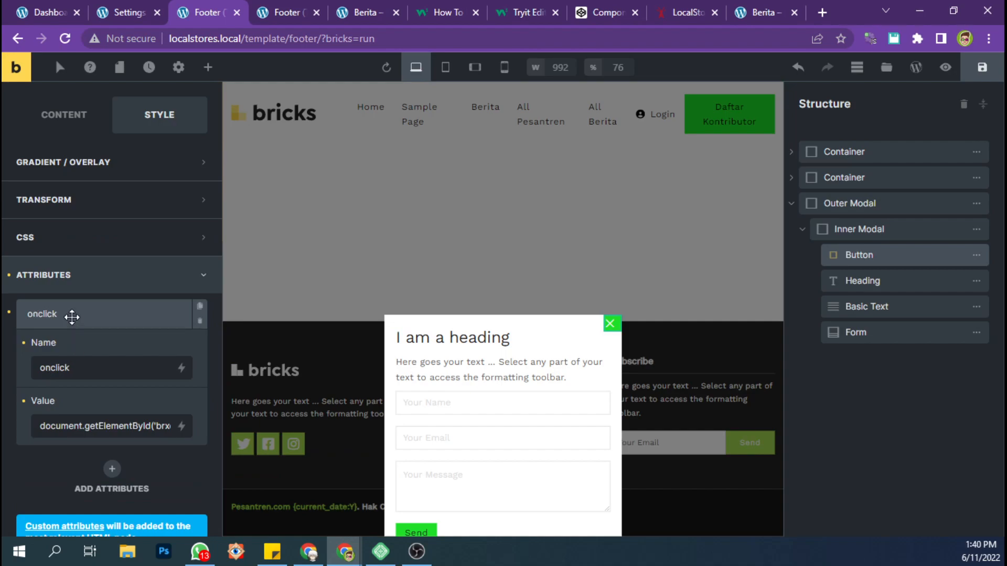
Add custom CSS to the close button with a root rule that sets visibility:hidden
scroll(78, 313, up, 5)
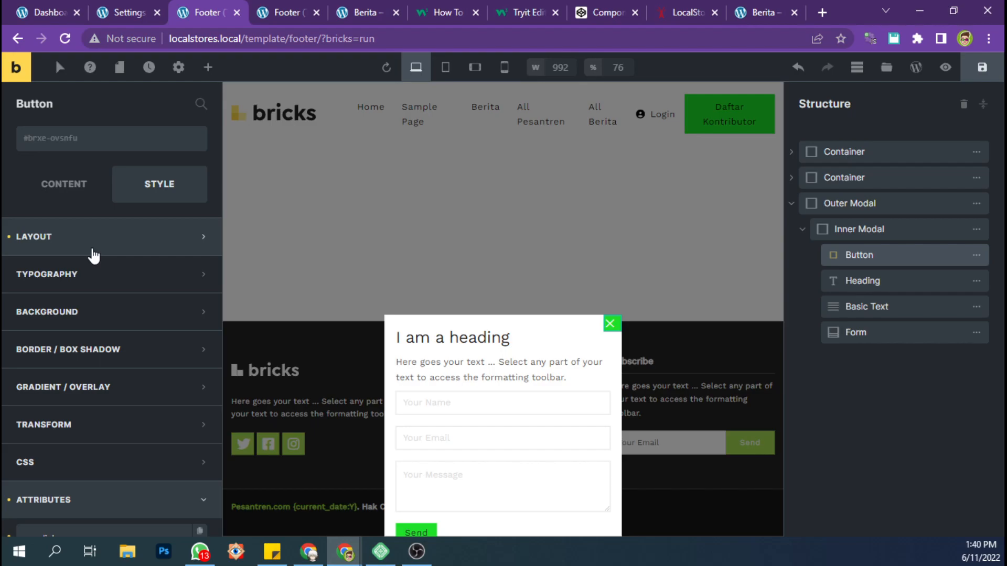
scroll(94, 315, down, 3)
click(79, 330)
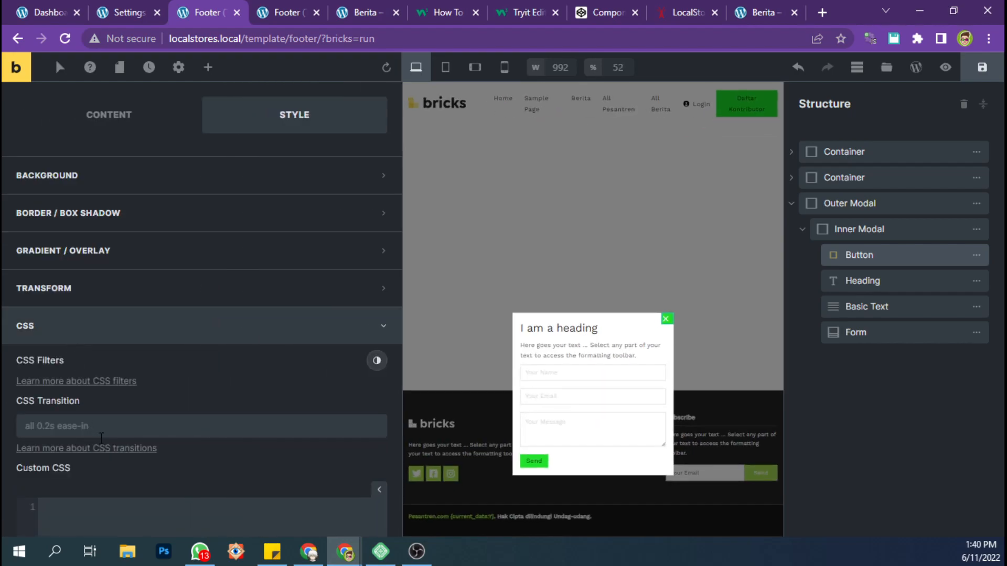
scroll(120, 386, down, 4)
click(120, 386)
text(root)
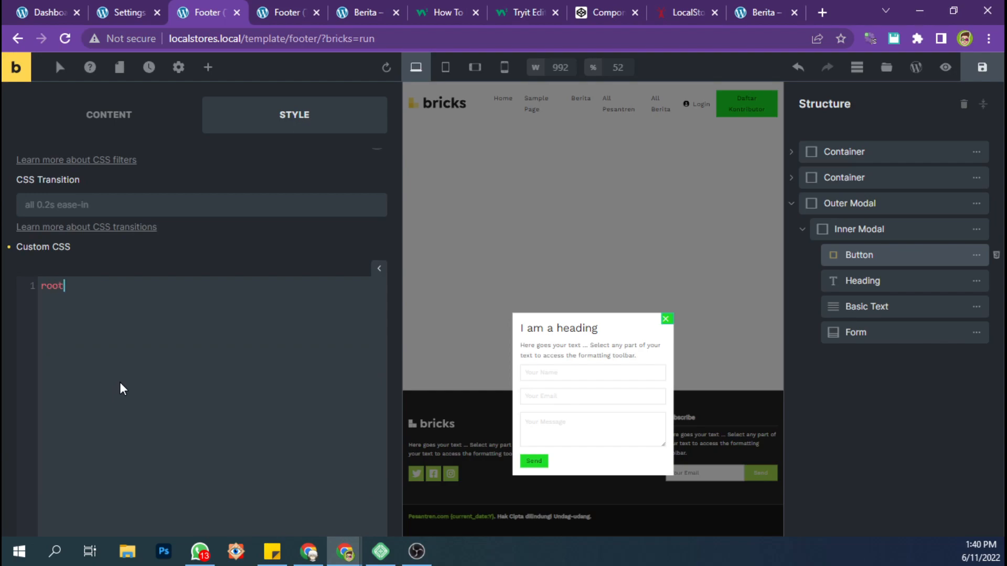
text({)
key(Return)
text(})
key(Left)
key(Left)
key(Return)
text(visibility:hidd)
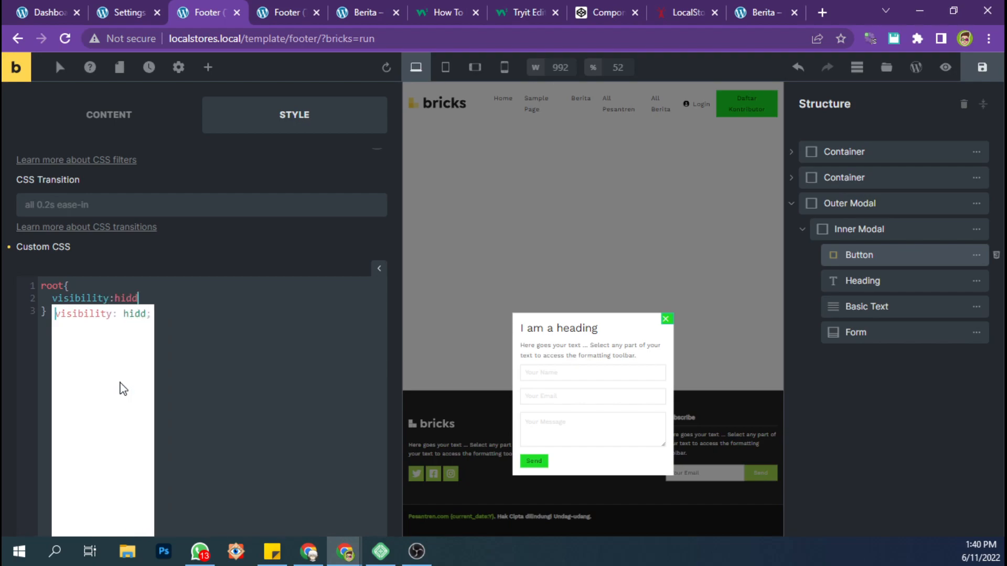
text(en)
click(216, 359)
click(155, 298)
text(;)
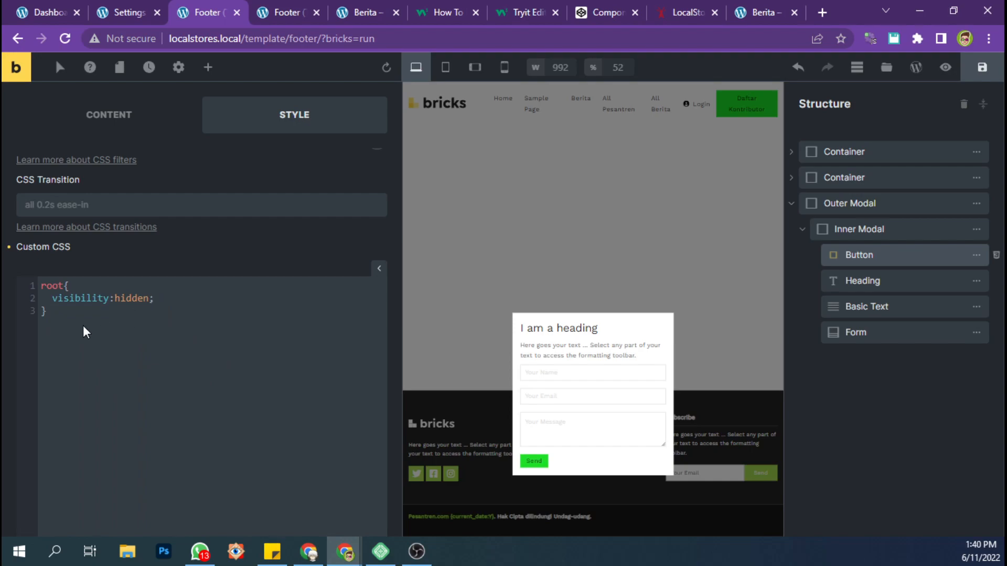
Move the root visibility:hidden rule from the close button's custom CSS to the Outer Modal container's custom CSS
key(ctrl+a)
key(ctrl+c)
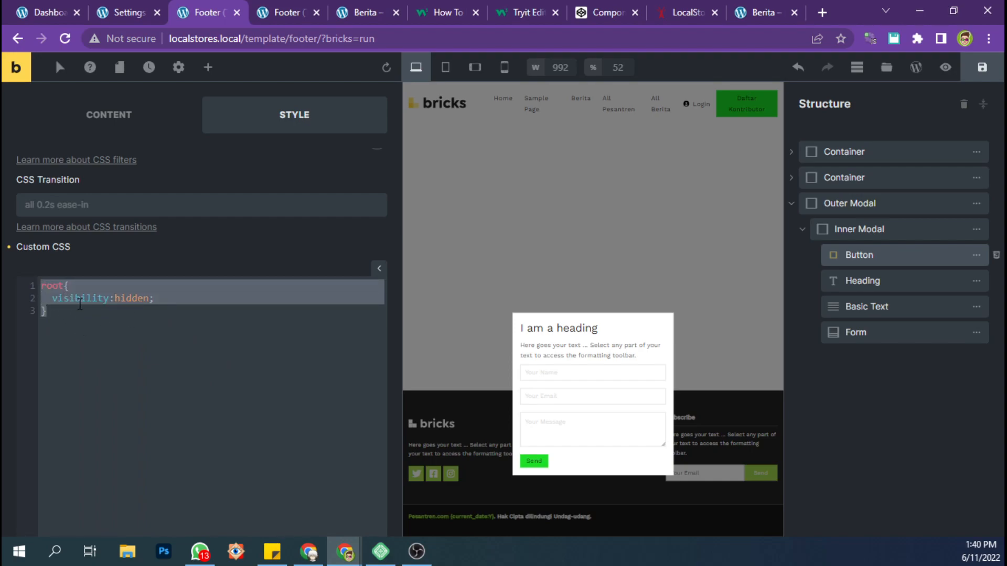
key(BackSpace)
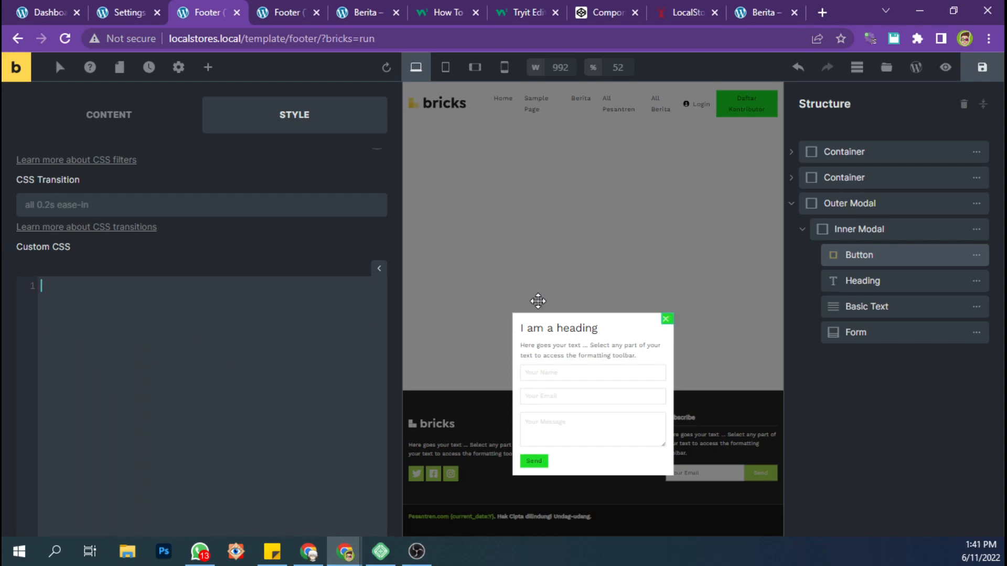
click(845, 203)
click(161, 358)
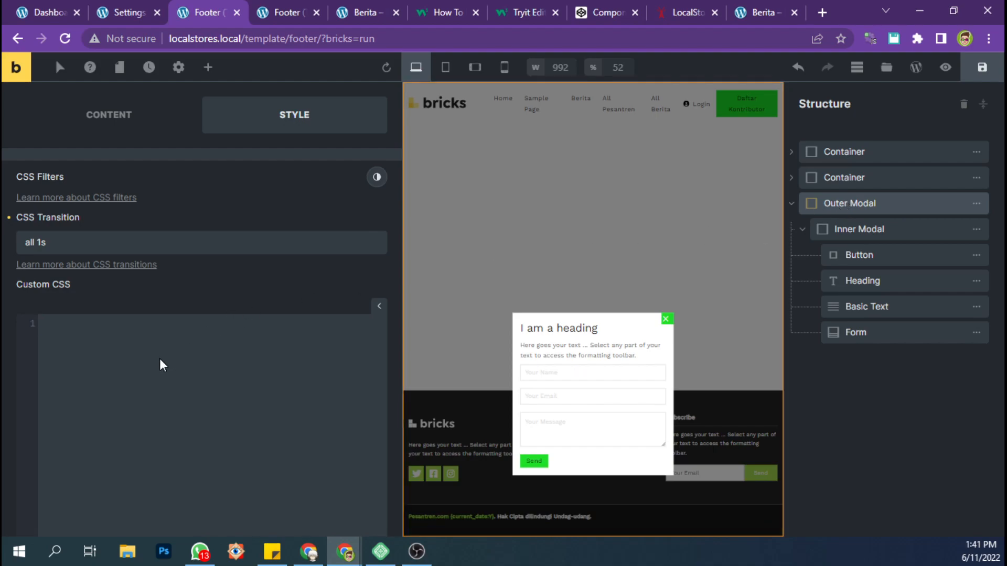
key(ctrl+v)
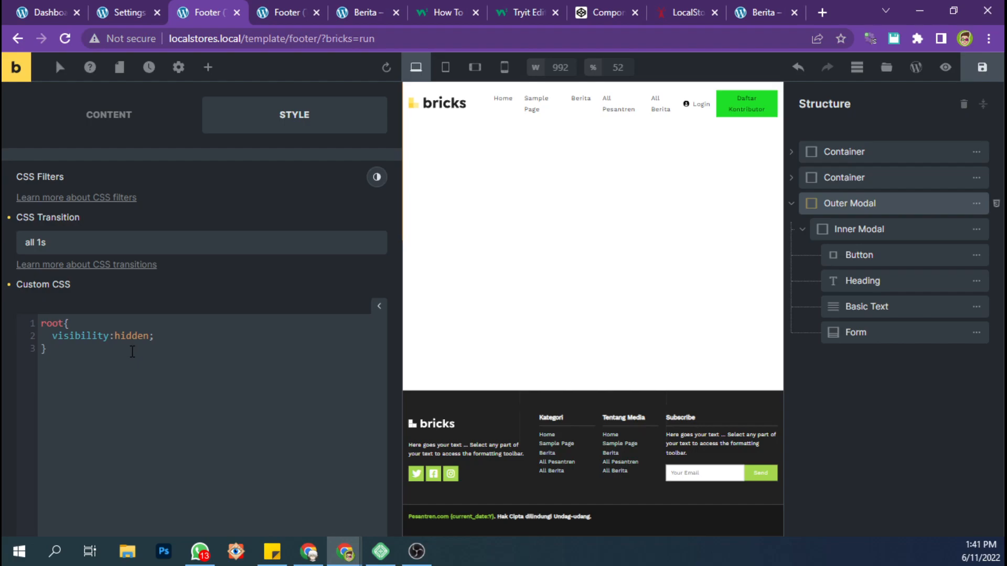
Save the footer template and view the front-end footer page with its inspected markup
key(ctrl+s)
key(alt+Tab)
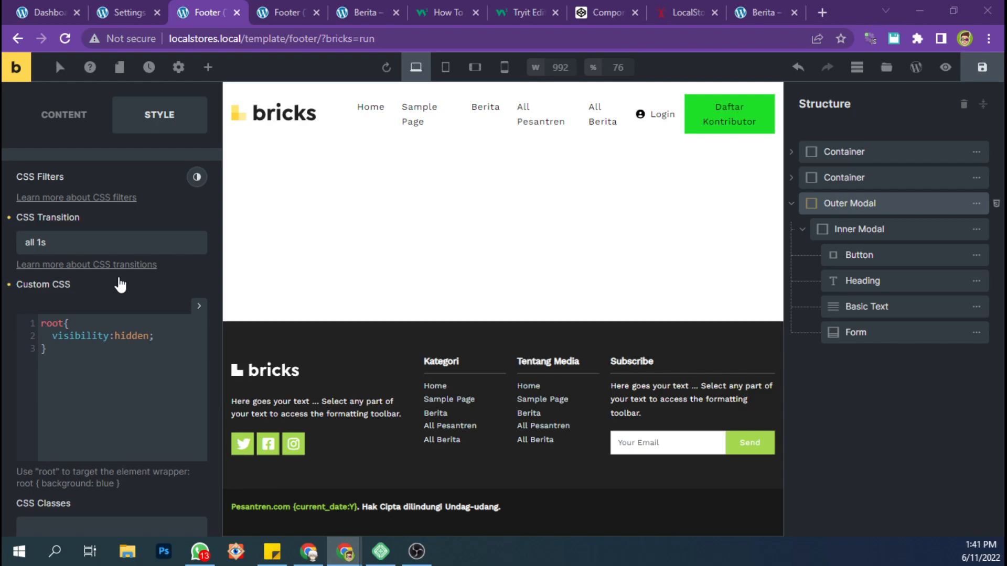
scroll(147, 346, down, 1)
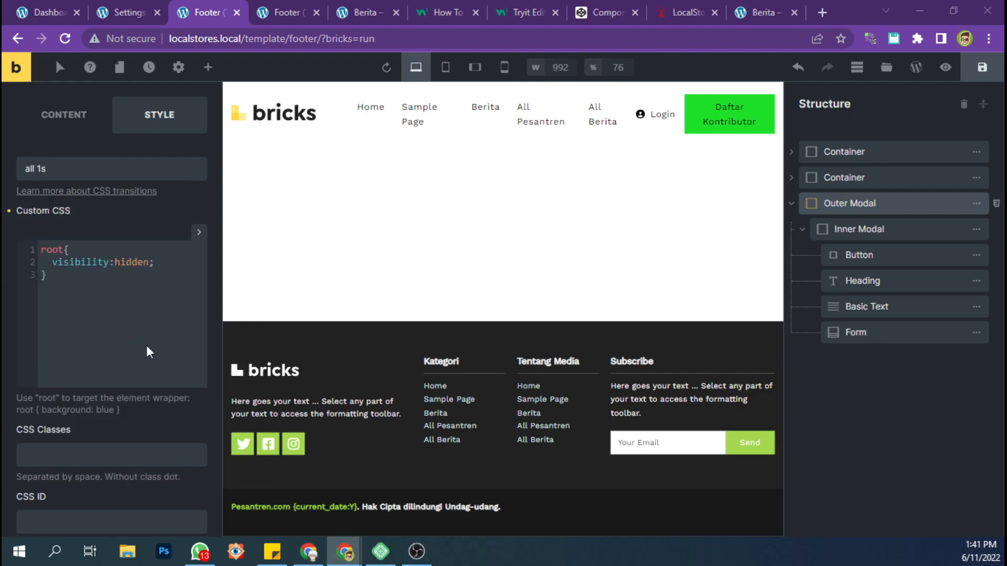
scroll(163, 291, up, 1)
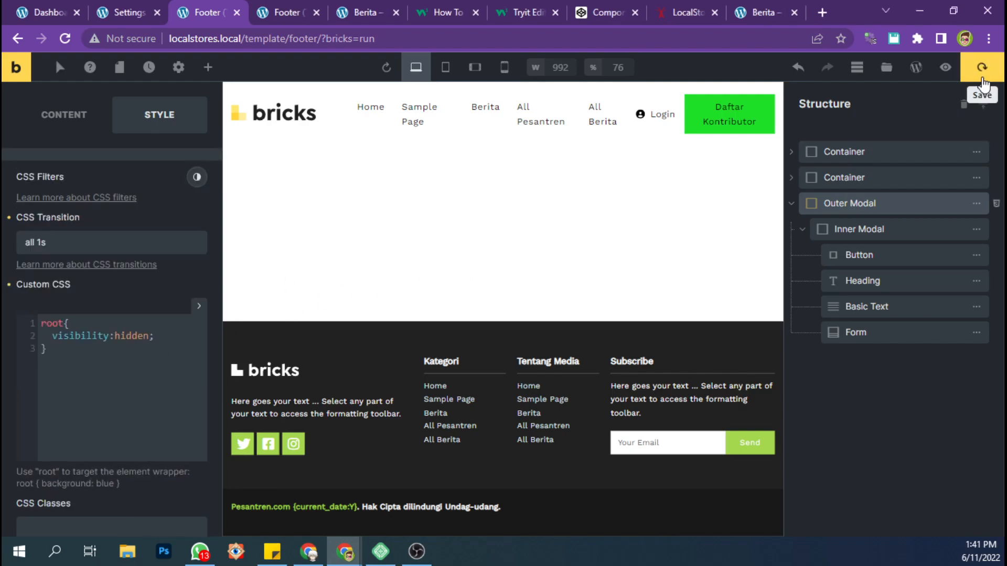
click(317, 4)
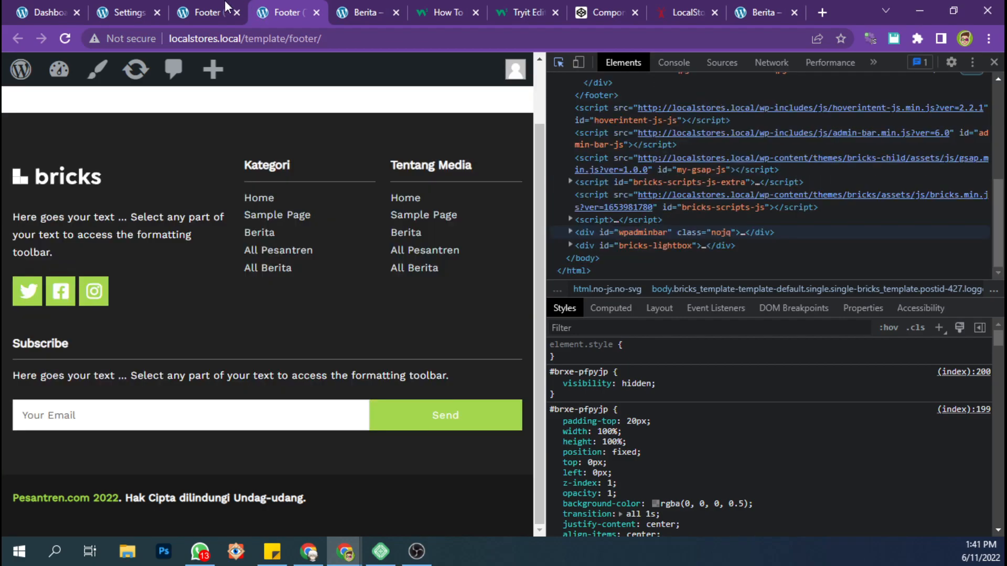
Consult the javascript.info article on LocalStorage and sessionStorage
click(222, 5)
click(136, 2)
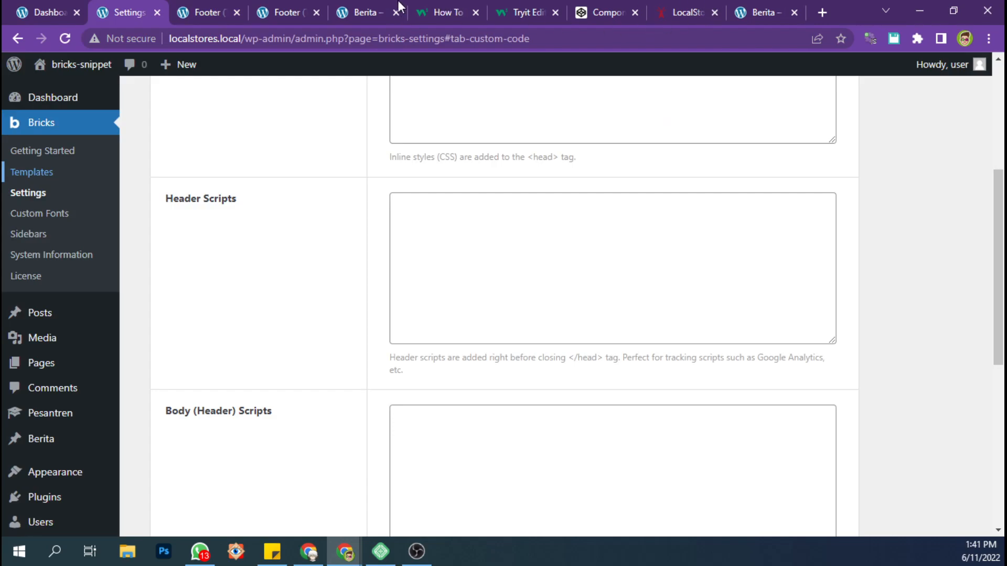
click(656, 2)
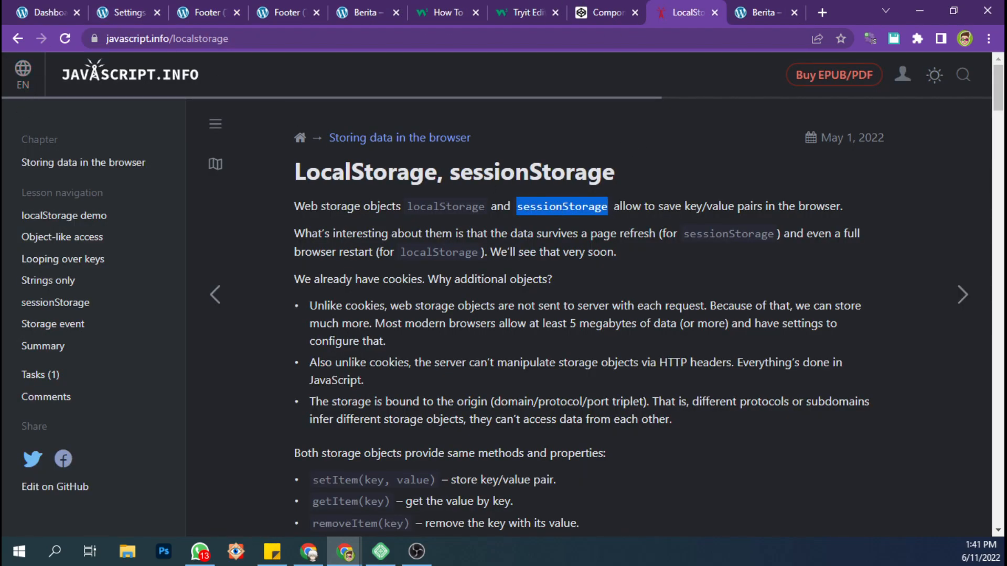
key(alt+Tab)
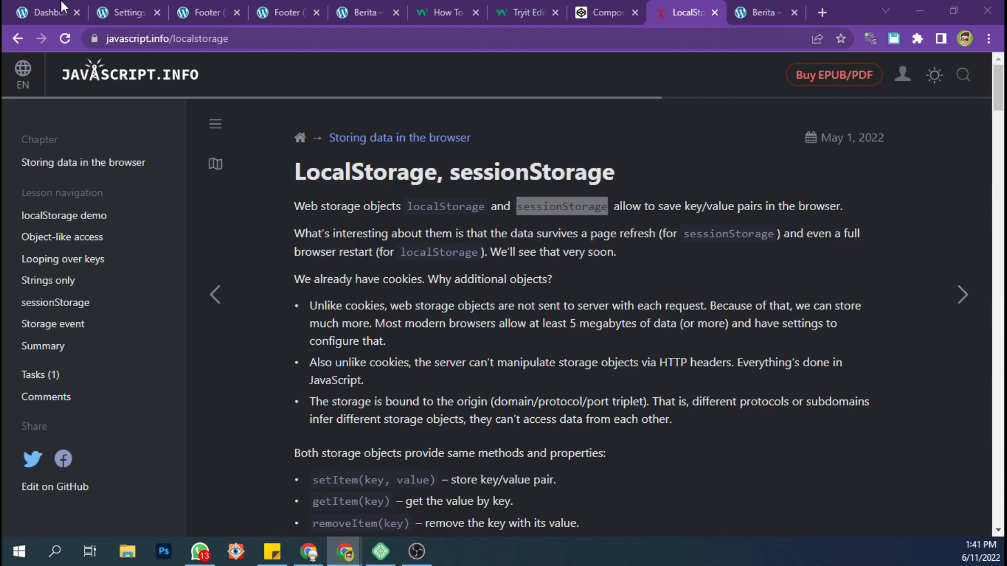
In the Bricks settings' Body (Footer) Scripts, add a jQuery script that sets sessionStorage "story" to "true" once and adds my-modal-open to #brxe-klswsq after delay(3000)
click(125, 13)
scroll(445, 314, down, 5)
click(434, 340)
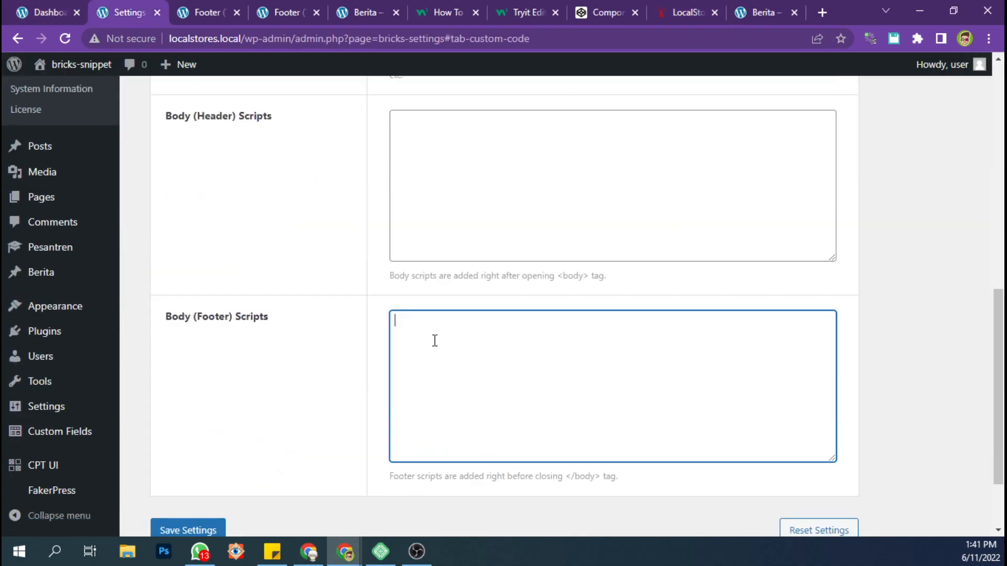
text(<script> jQuery(document).ready(function(){   if (sessionStorage.getItem("story") !== 'true') {     sessionStorage.setItem("story", "true");     jQuery("#brxe-klswsq").delay(3000).queue(function (next) {     jQuery("#brxe-klswsq").addClass('my-modal-open');     next();   }); })
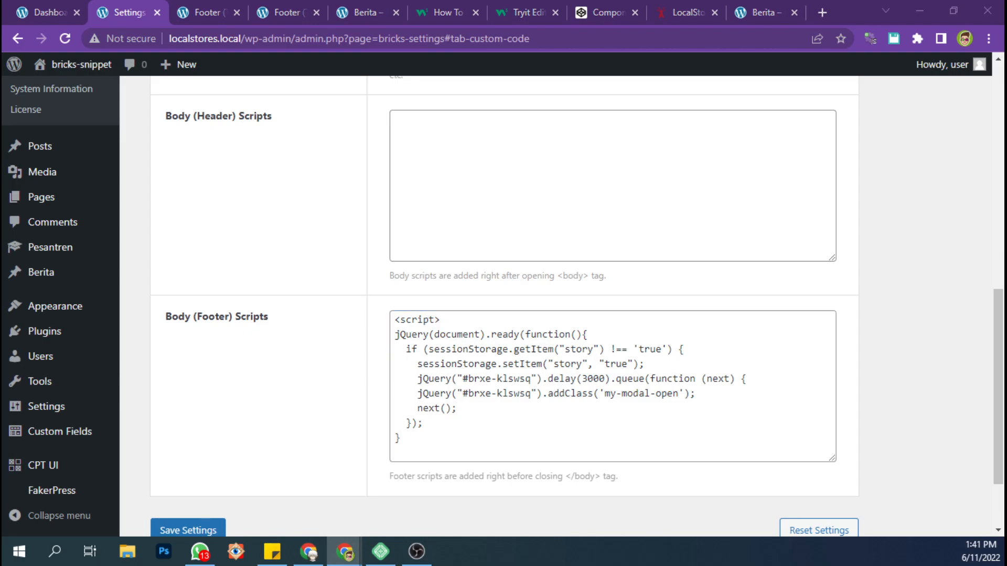
click(437, 444)
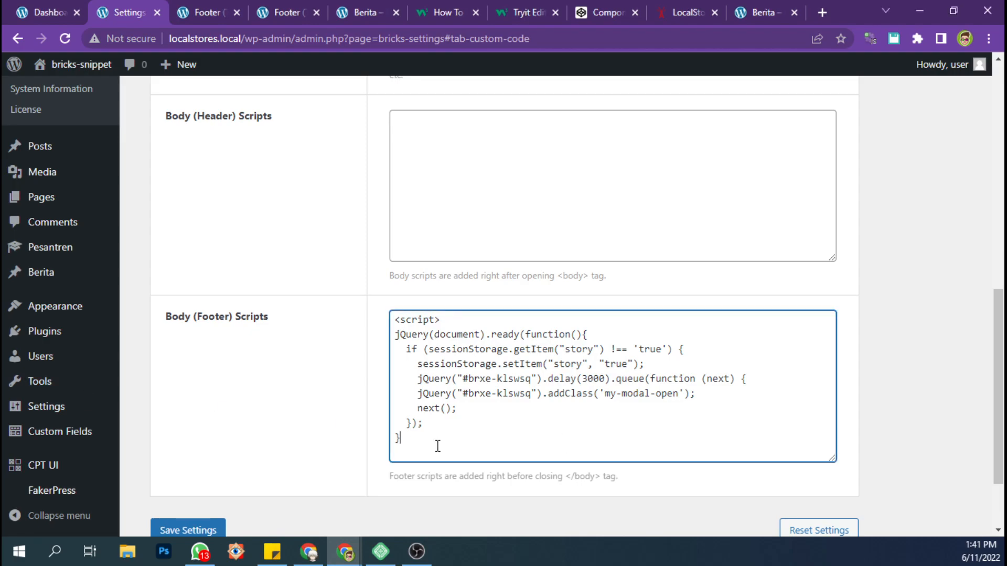
key(Return)
text(});)
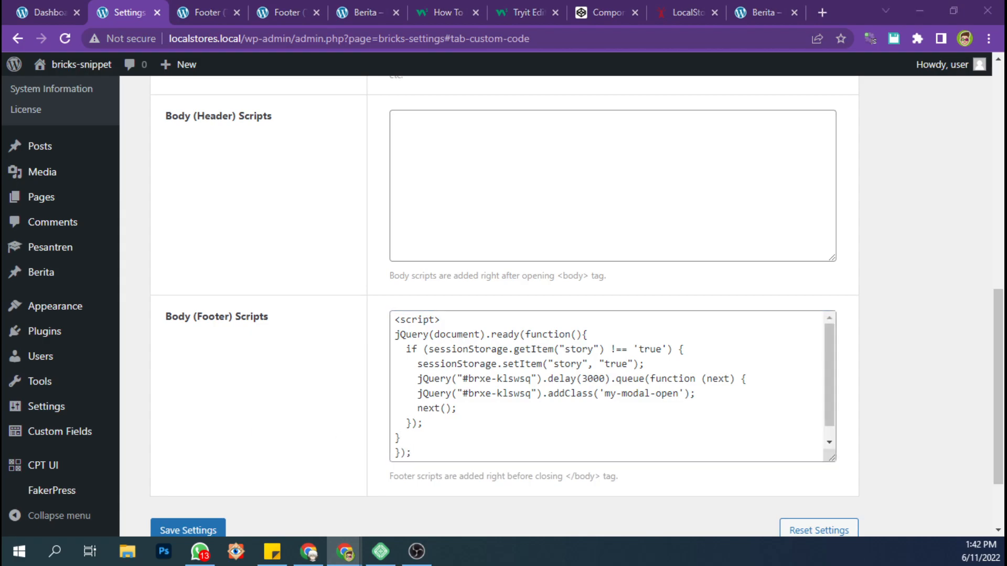
click(448, 450)
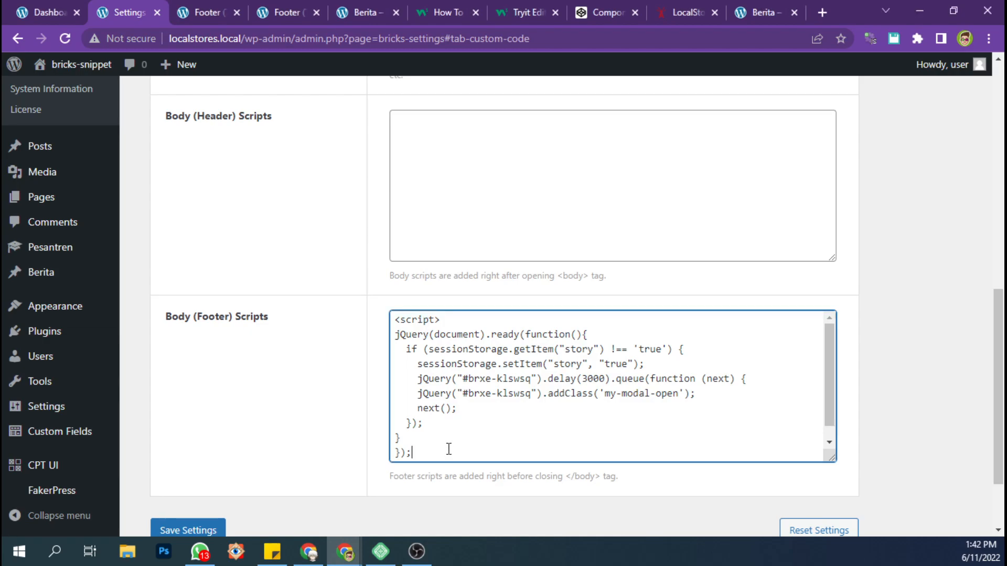
key(Return)
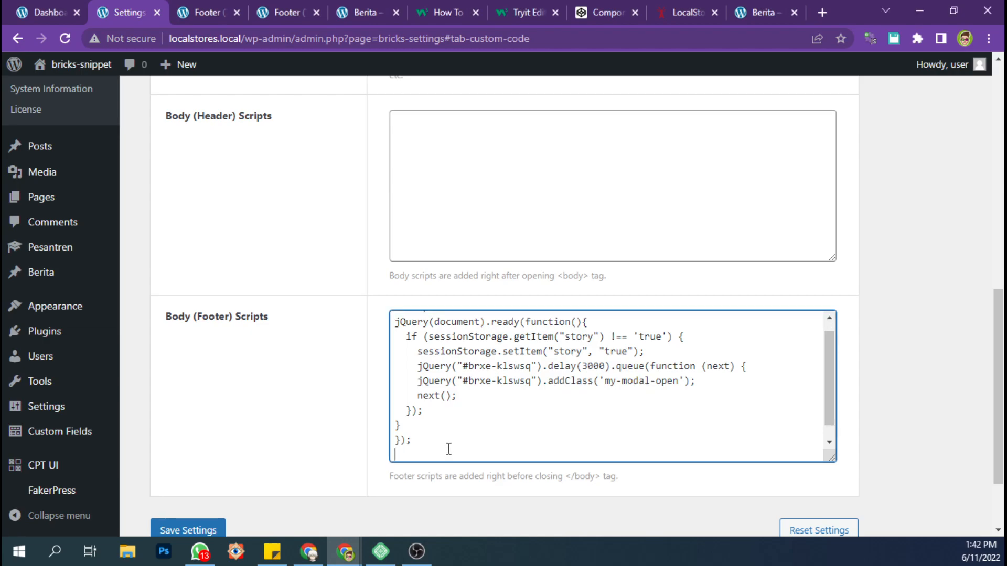
text(</script>)
Review the footer script's sessionStorage condition, delayed queue, my-modal-open class and target element ID
drag(507, 338, 433, 344)
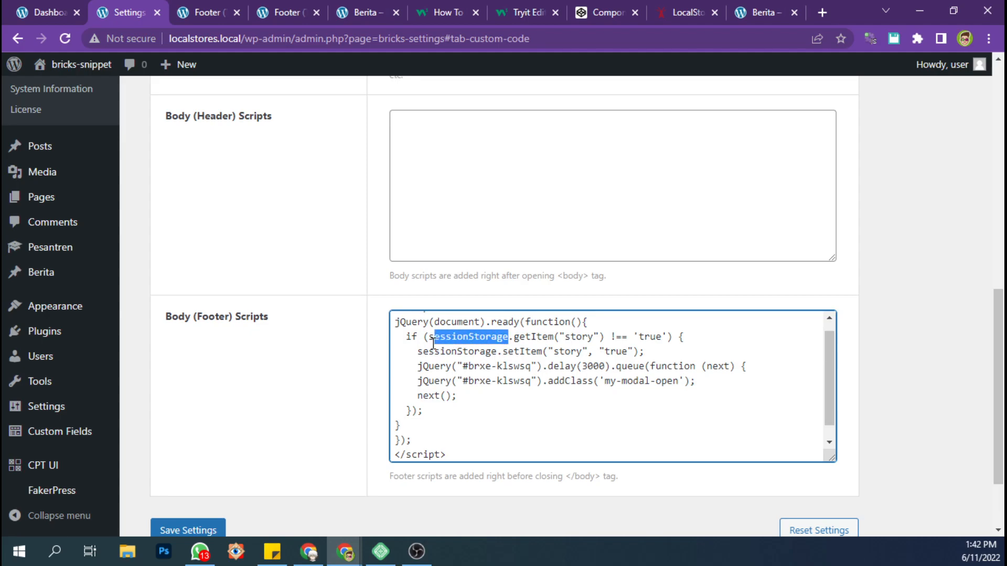
click(443, 386)
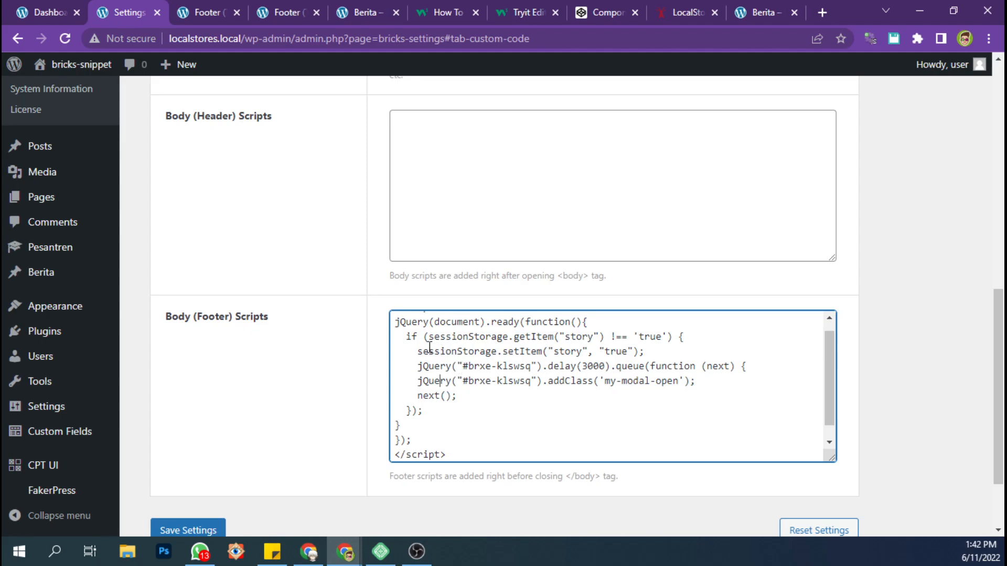
drag(428, 336, 509, 336)
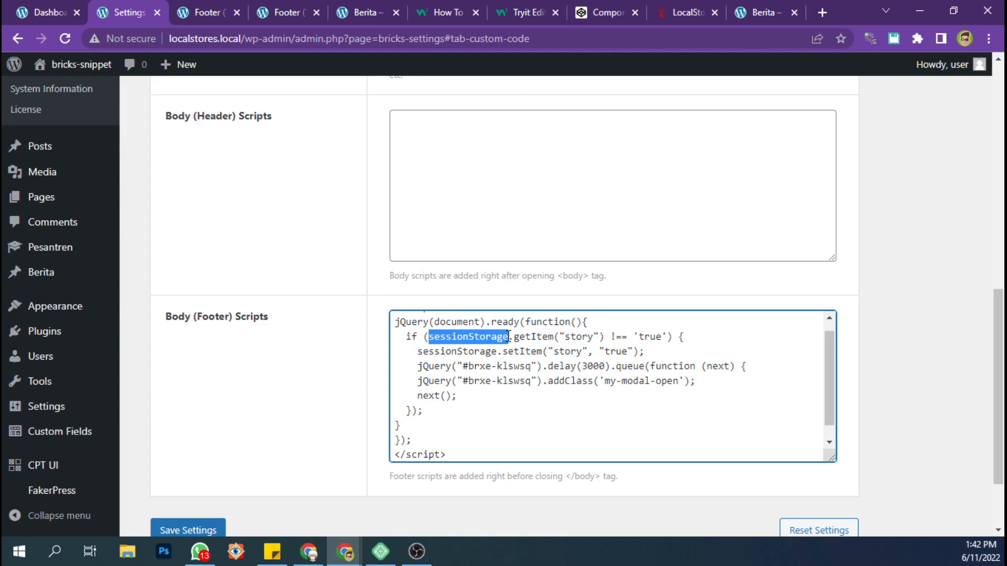
click(502, 366)
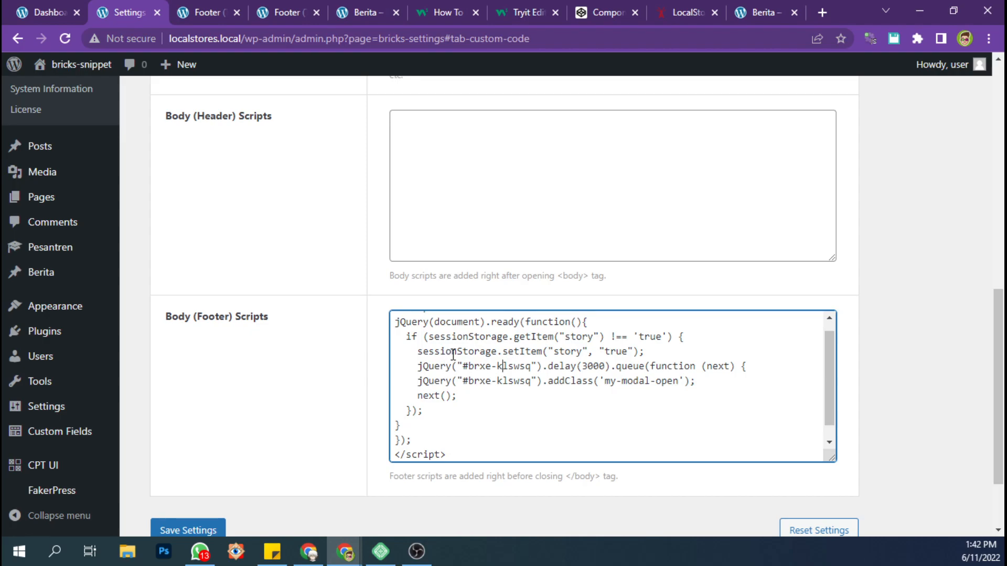
click(425, 340)
drag(417, 366, 641, 396)
click(641, 396)
click(570, 381)
drag(605, 381, 679, 384)
click(681, 385)
drag(531, 382, 472, 382)
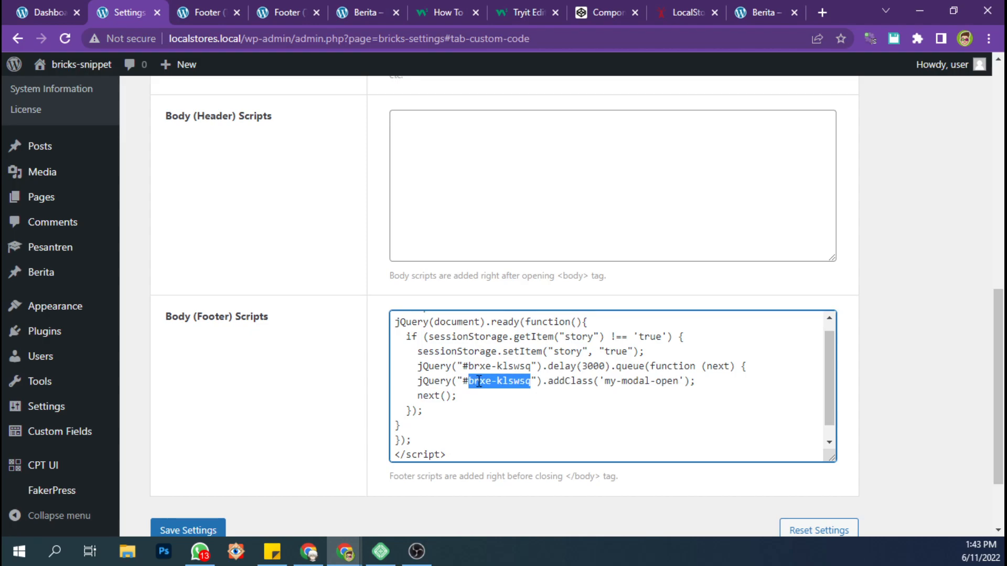
Compare the script's target ID with the outer modal's ID in the inspected front-end footer page
click(67, 8)
click(103, 7)
click(549, 381)
drag(534, 365, 469, 367)
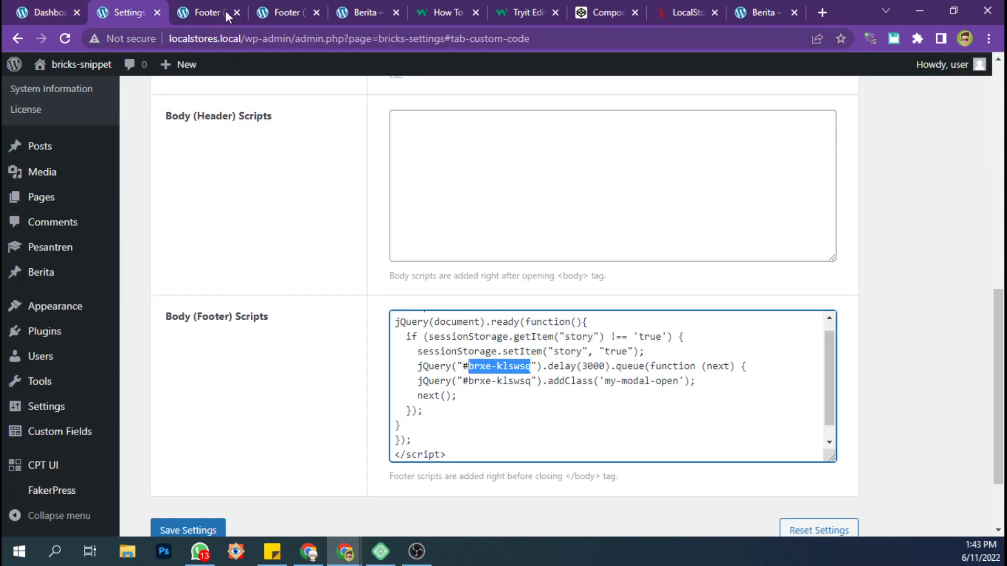
key(ctrl+Tab)
key(ctrl+Tab)
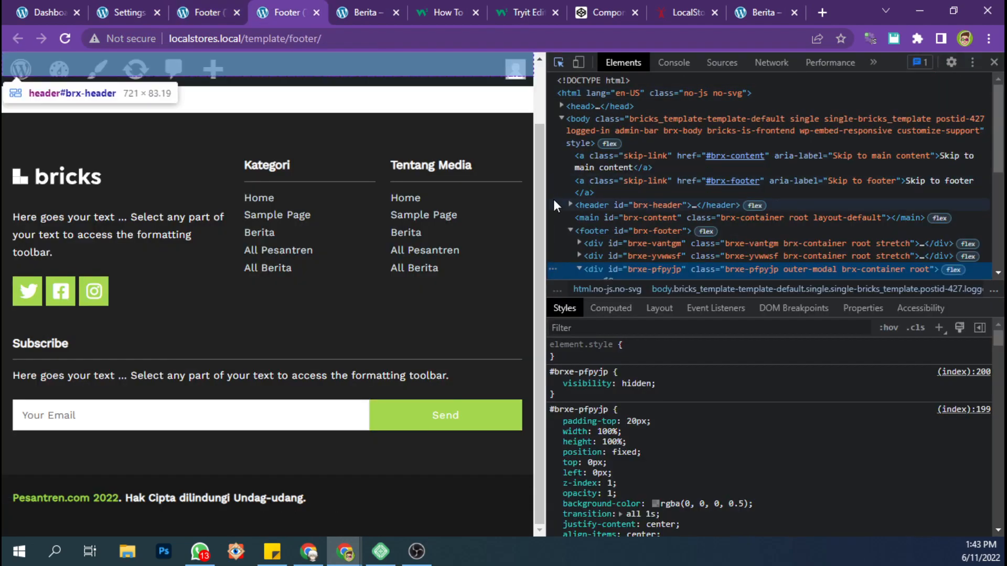
scroll(666, 231, down, 3)
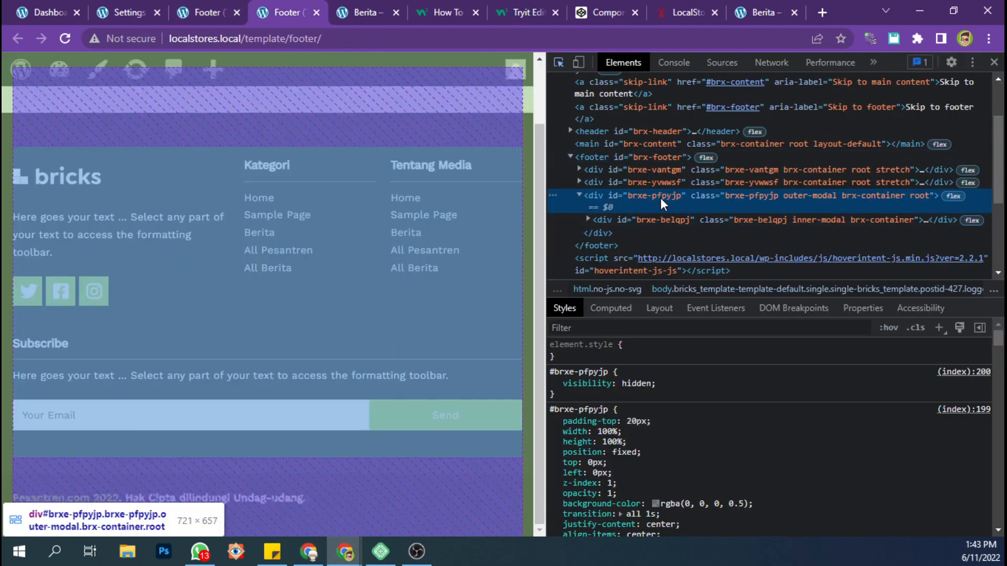
double_click(660, 196)
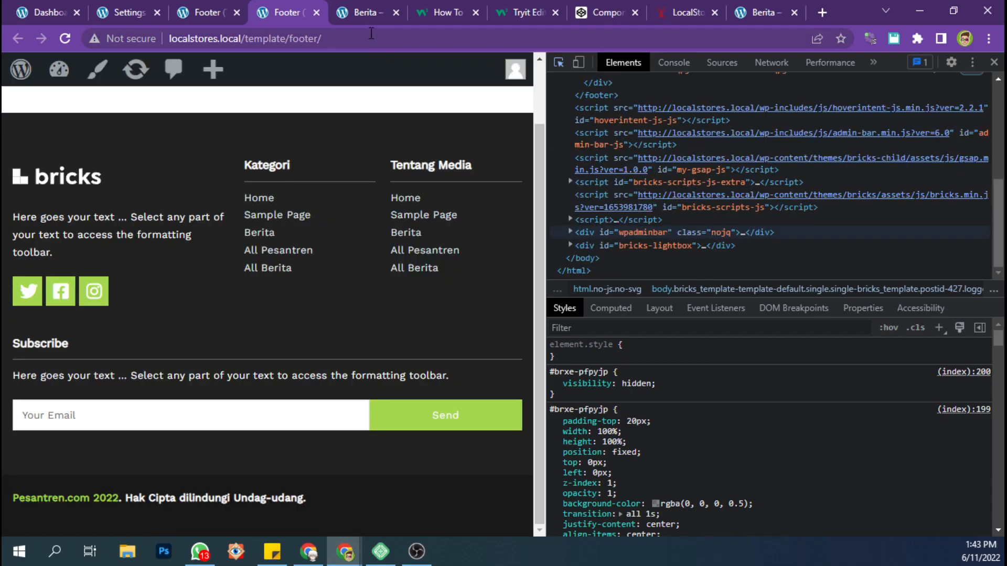
Reload the footer page, expand the outer modal's nested markup and copy the outer modal's ID, brxe-pfpyjp
click(360, 11)
click(293, 11)
key(F5)
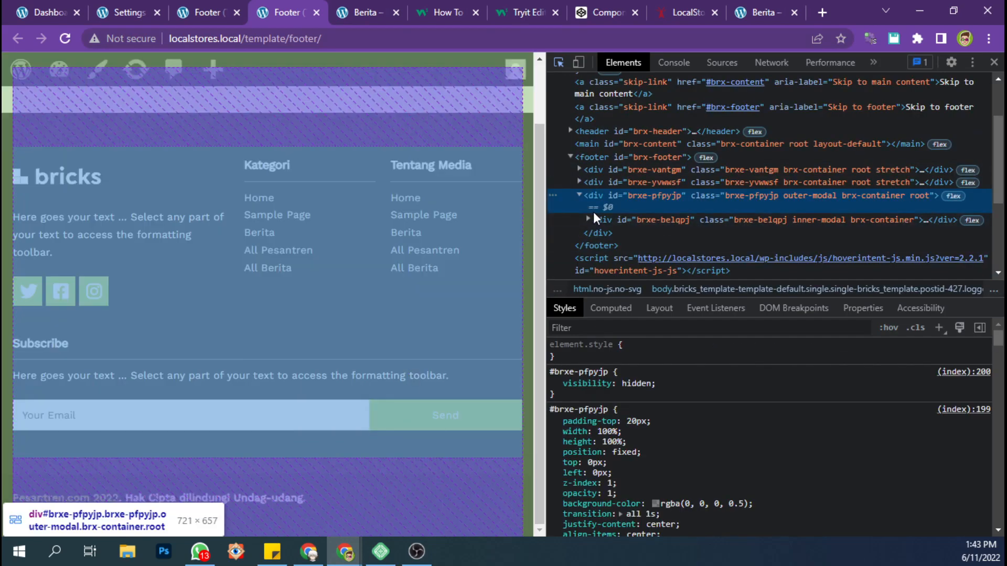
click(589, 220)
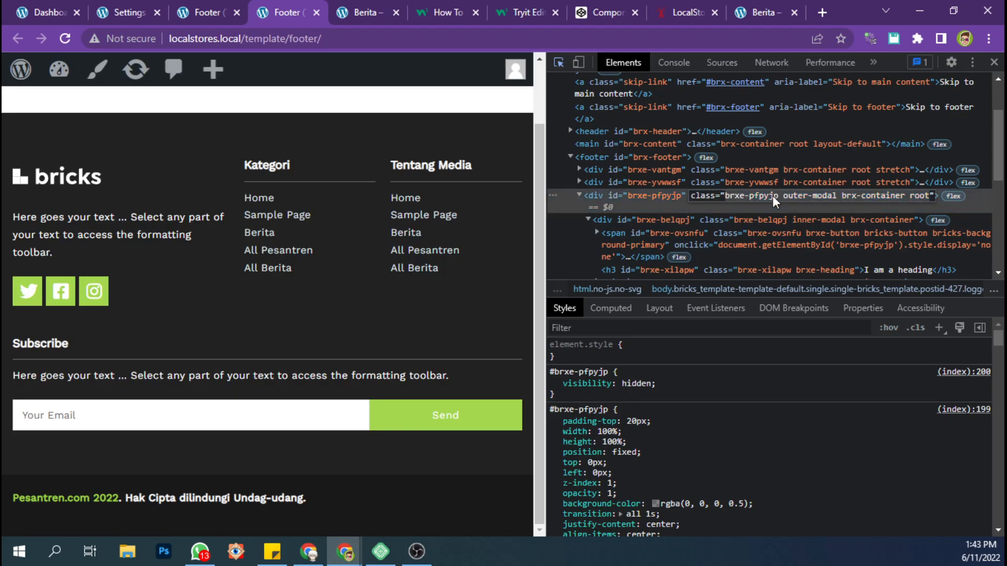
click(657, 196)
double_click(657, 195)
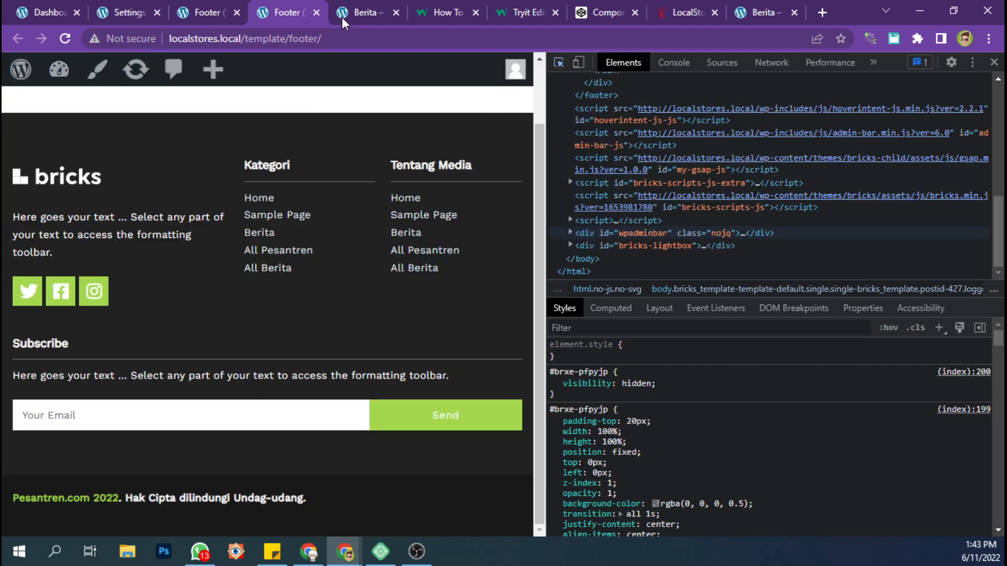
Replace both target IDs in the footer script with brxe-pfpyjp
click(215, 12)
click(156, 11)
drag(532, 366, 472, 366)
text(brxe-pfpyjp)
drag(532, 381, 470, 381)
text(brxe-pfpyjp)
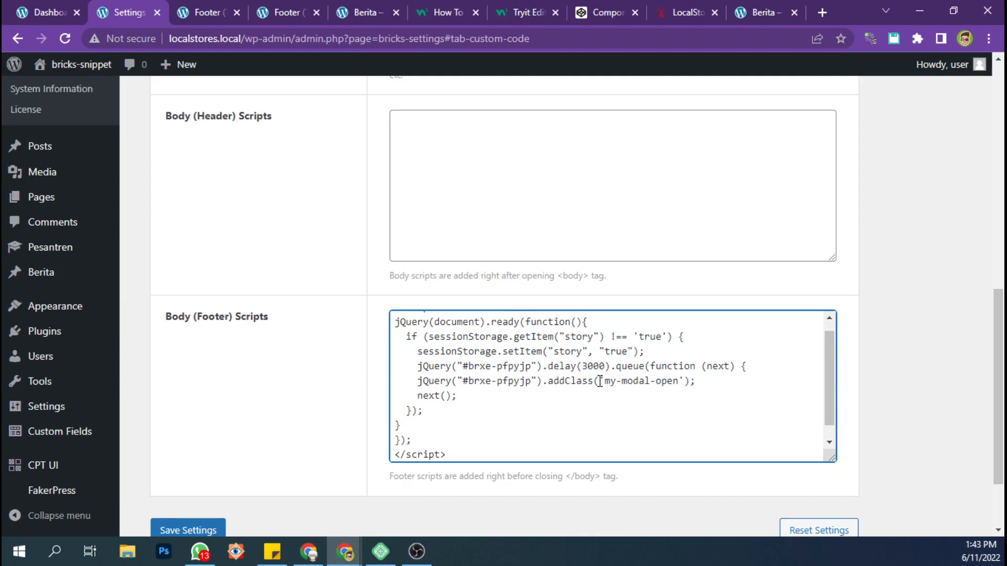
Review the my-modal-open class, the target ID and the delay value in the footer script
drag(605, 381, 679, 380)
drag(531, 380, 469, 382)
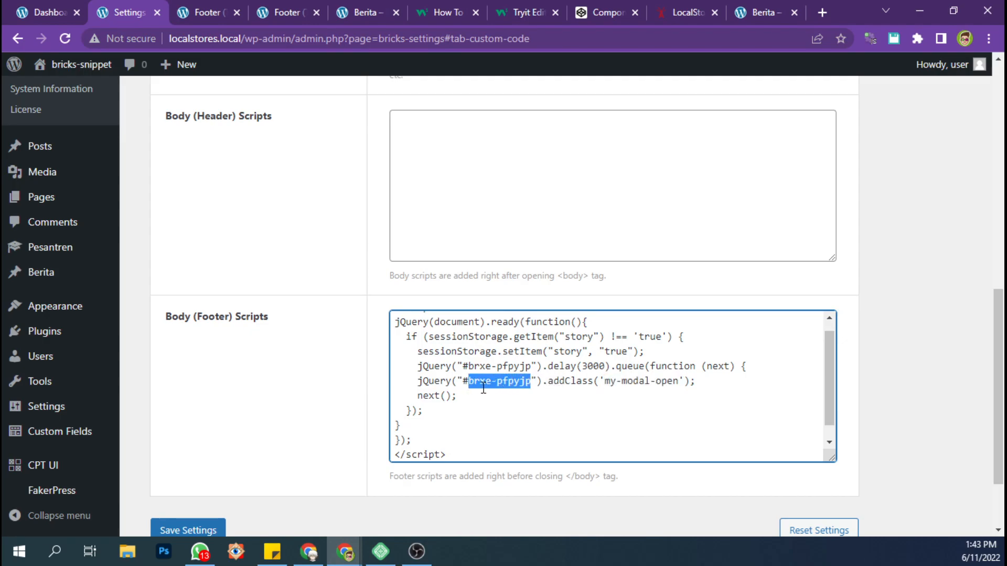
click(588, 367)
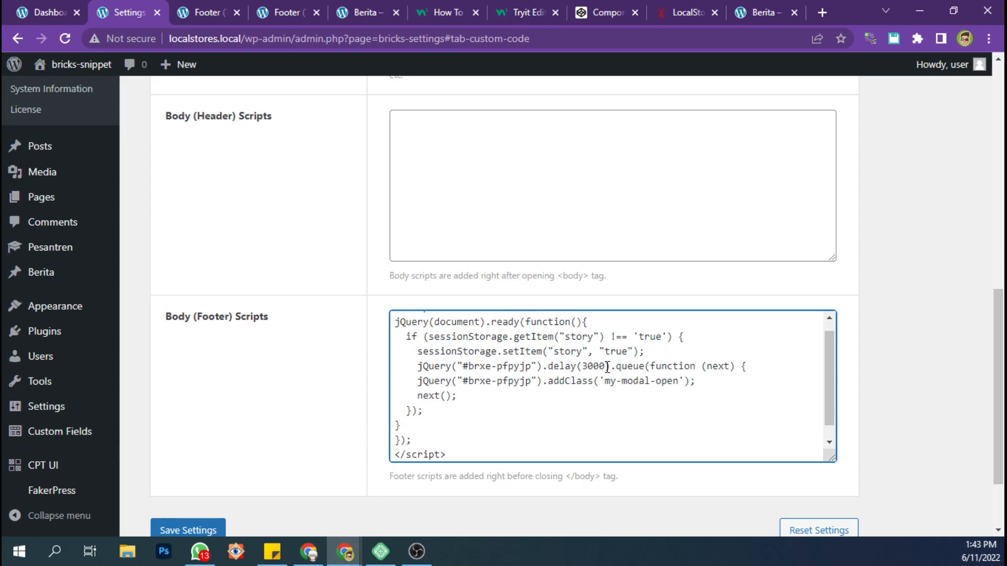
drag(607, 366, 588, 367)
click(586, 367)
drag(589, 367, 584, 367)
Save the Bricks custom code settings with the updated footer script
click(567, 394)
scroll(495, 397, down, 1)
scroll(493, 399, up, 2)
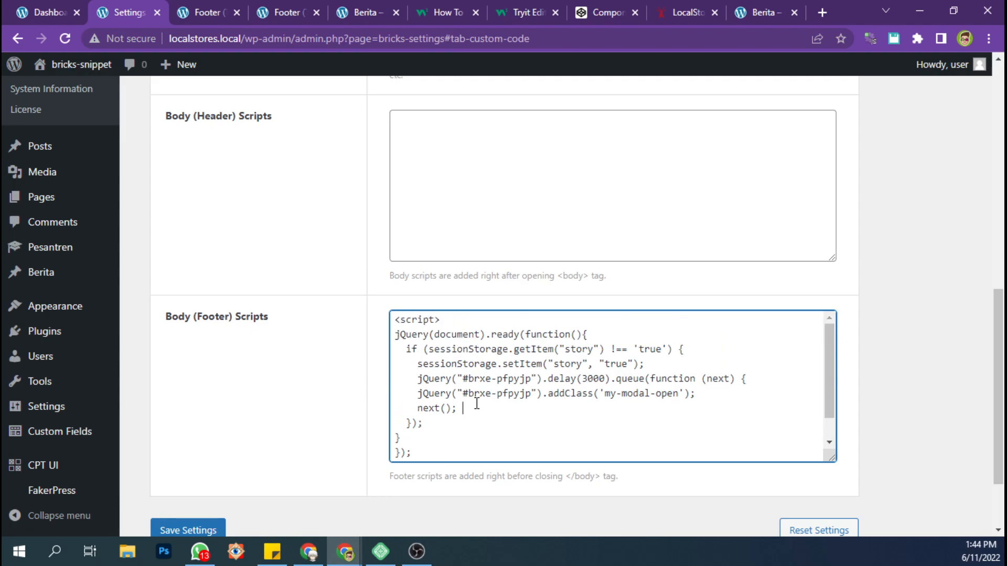
scroll(315, 420, down, 2)
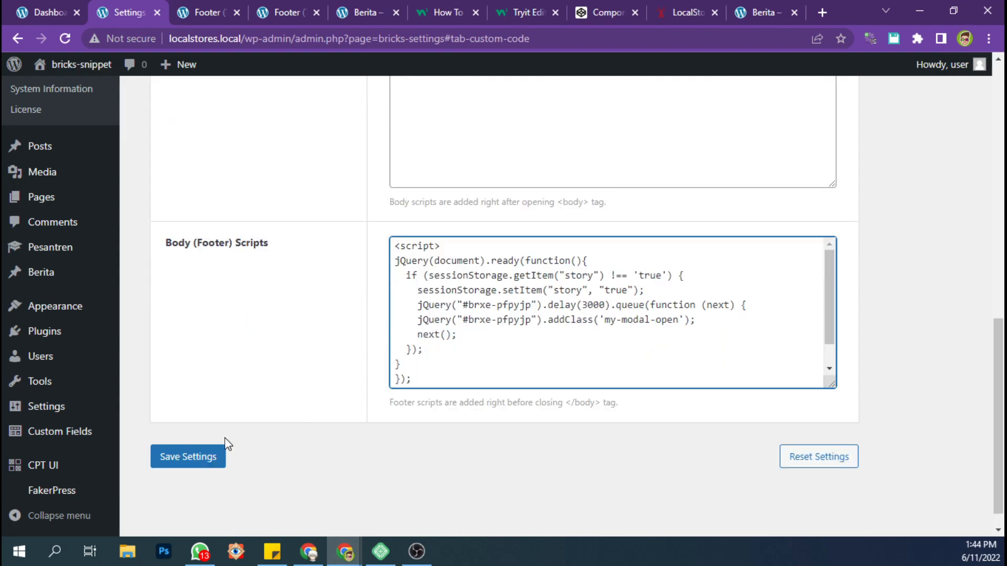
click(220, 452)
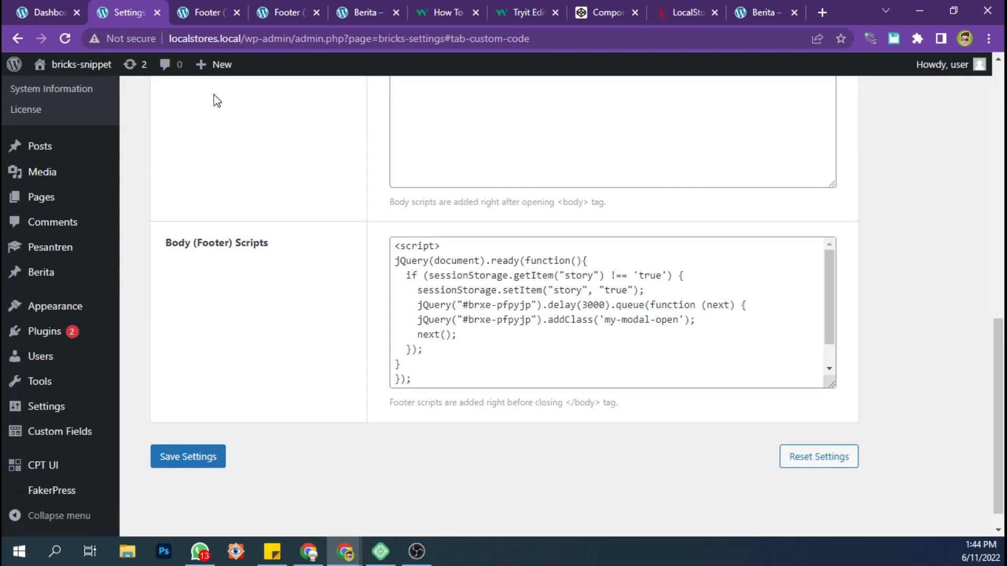
Examine the outer modal's markup and classes on the footer page against the class added by the footer script
click(212, 9)
click(266, 10)
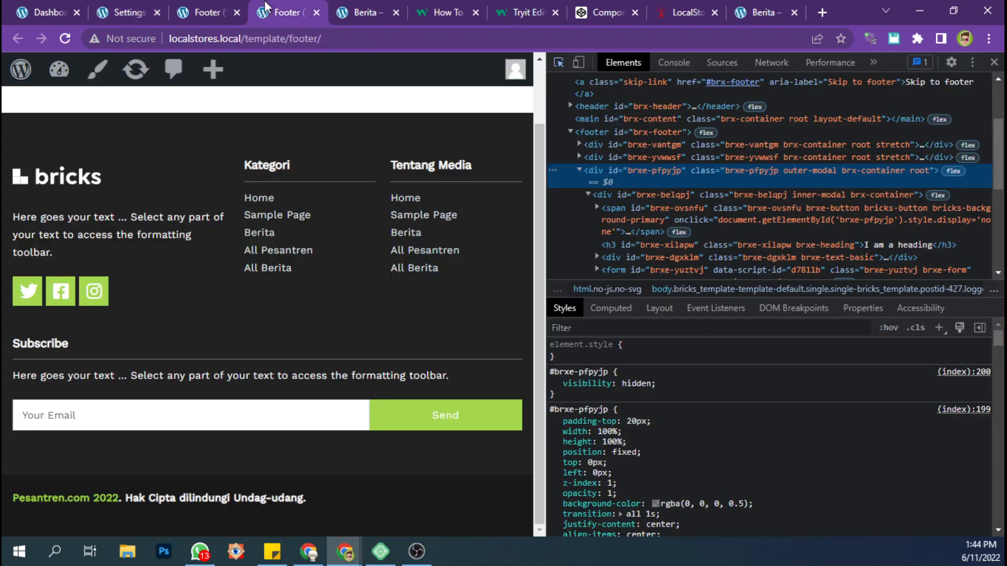
scroll(625, 203, down, 3)
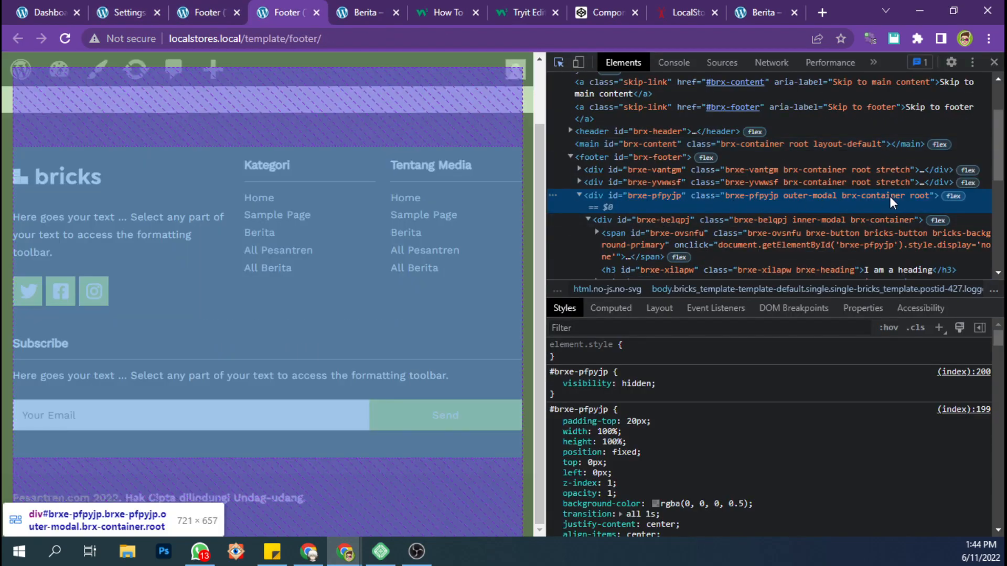
scroll(838, 193, down, 5)
click(129, 12)
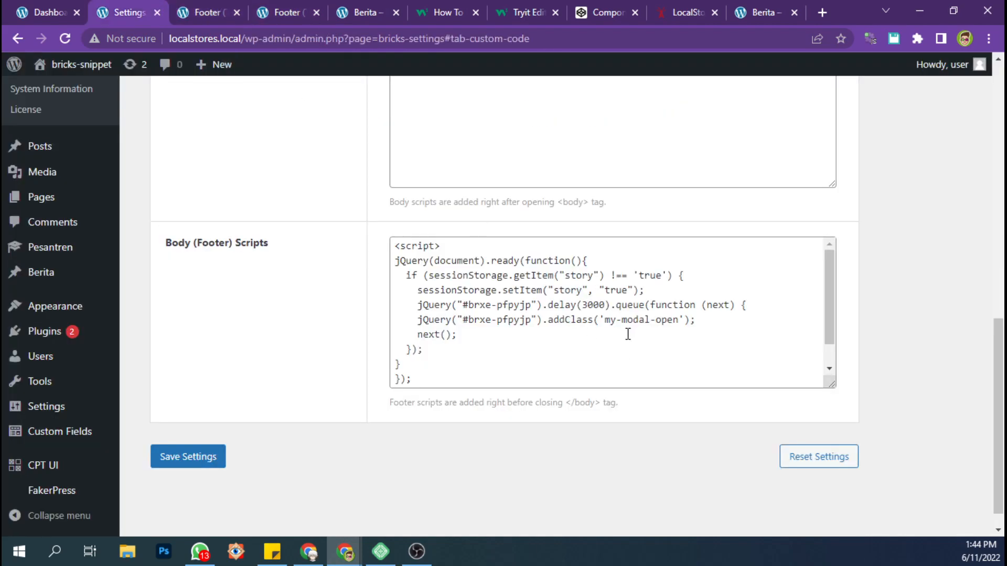
click(287, 11)
scroll(713, 221, up, 5)
scroll(713, 220, down, 5)
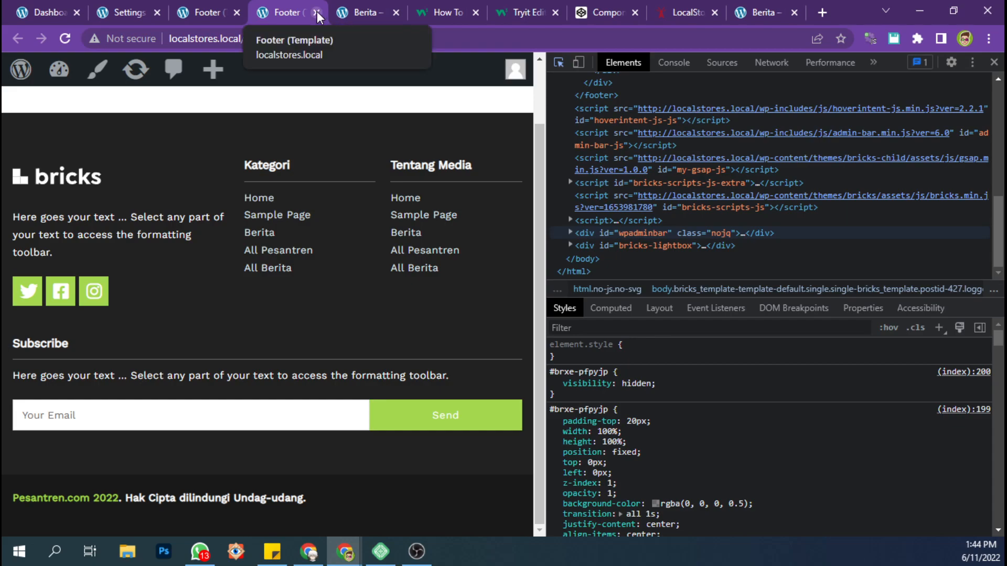
Load localstores.local/berita-pesantren/ in a new browser tab with the developer tools open
click(760, 12)
click(456, 39)
key(ctrl+c)
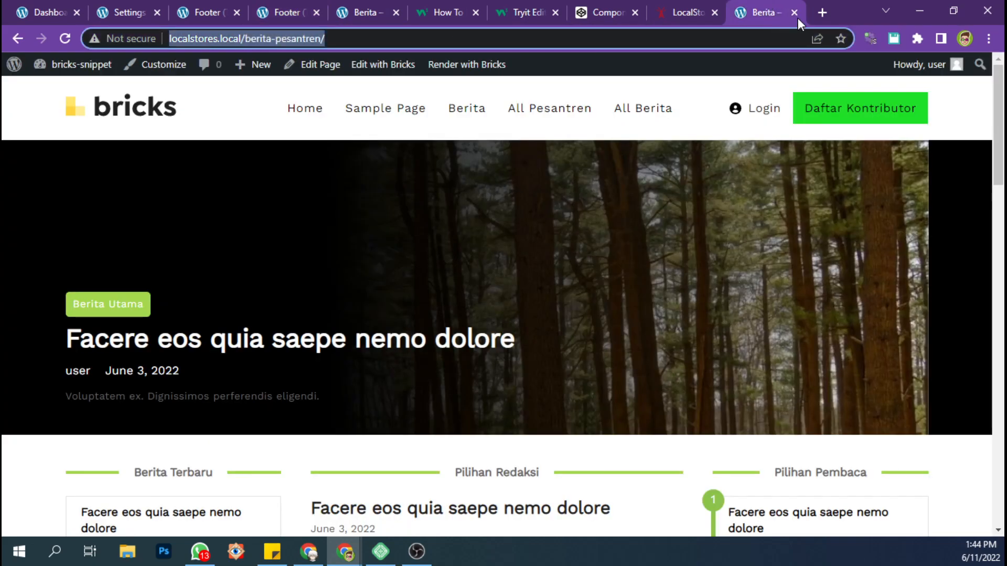
click(823, 12)
click(574, 39)
key(ctrl+v)
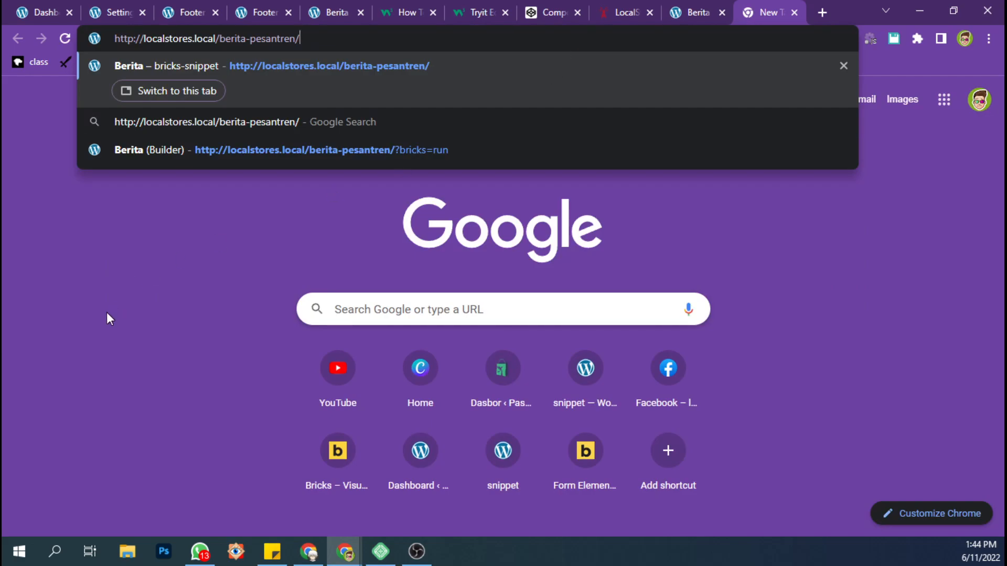
click(159, 182)
key(ctrl+shift+i)
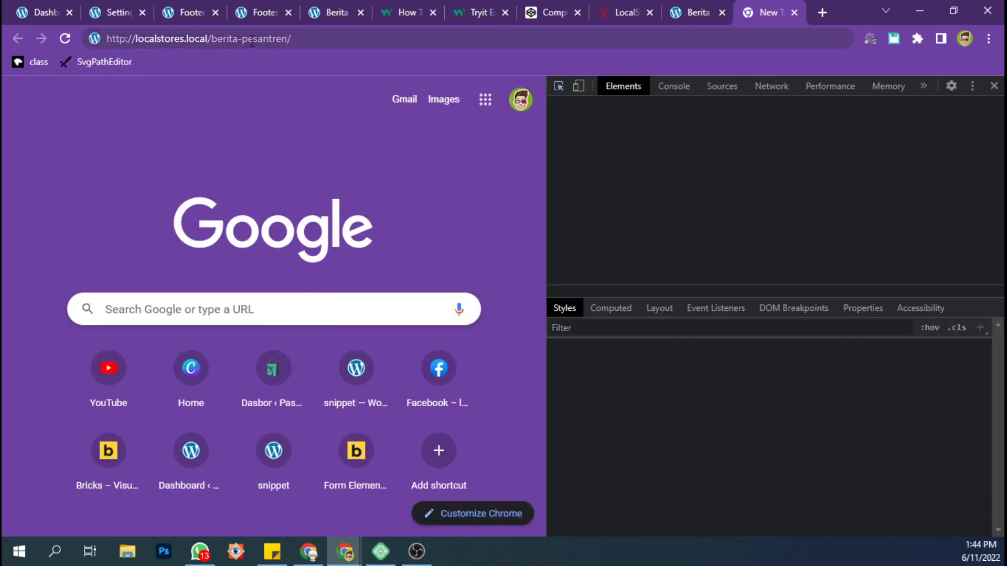
click(250, 40)
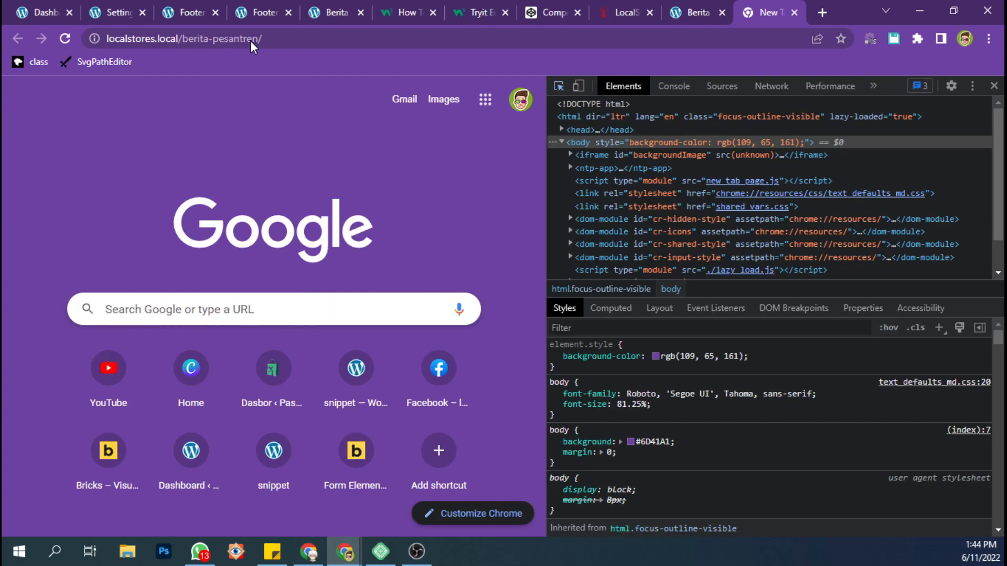
key(Return)
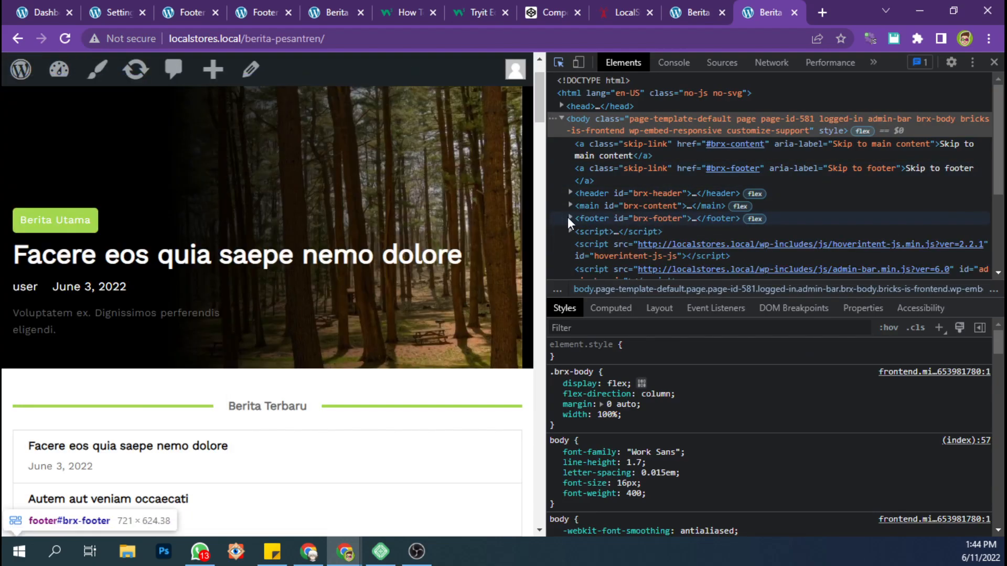
Expand the Berita page's footer markup and inspect the outer modal div for the my-modal-open class
click(569, 218)
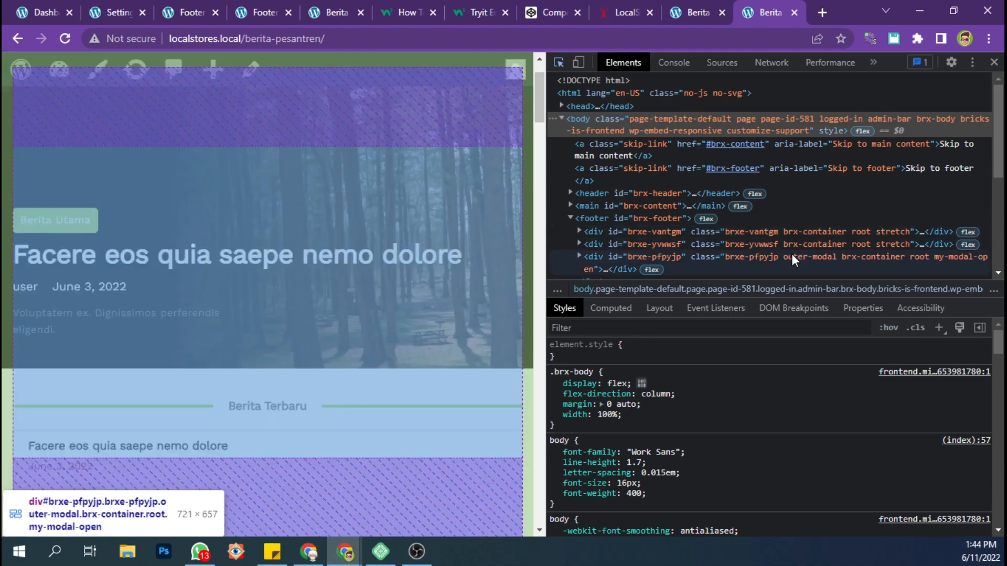
click(792, 256)
double_click(941, 258)
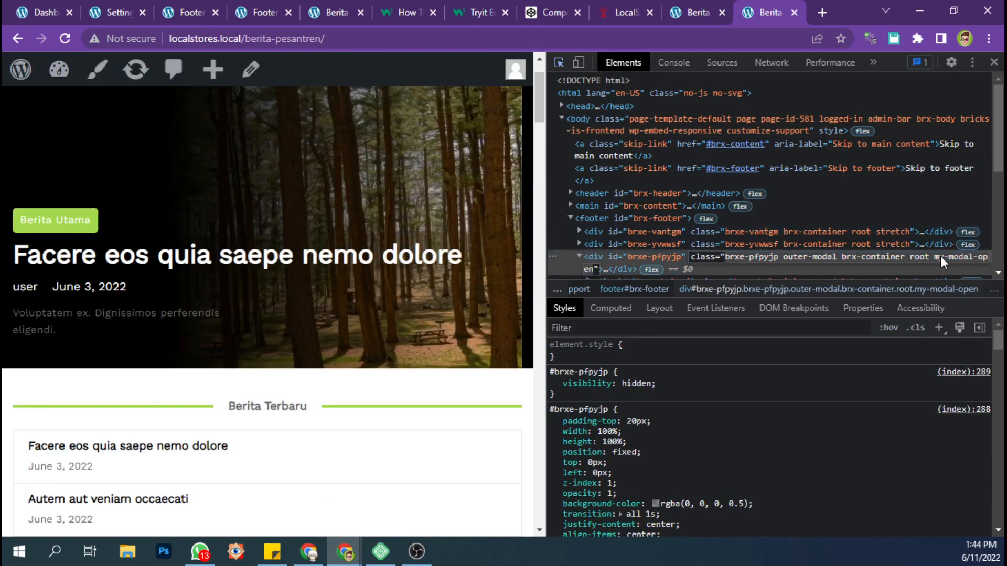
click(940, 257)
drag(934, 258, 969, 258)
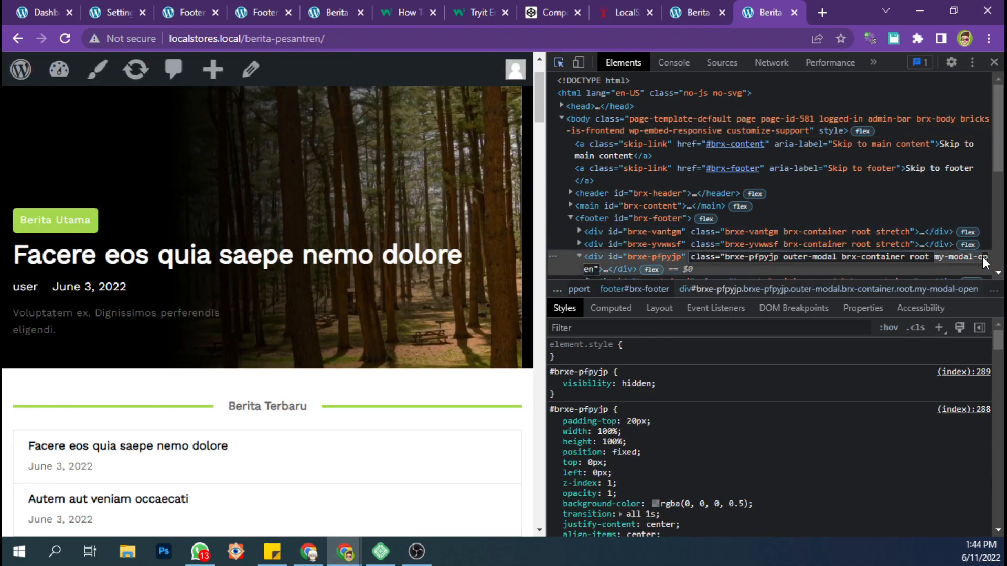
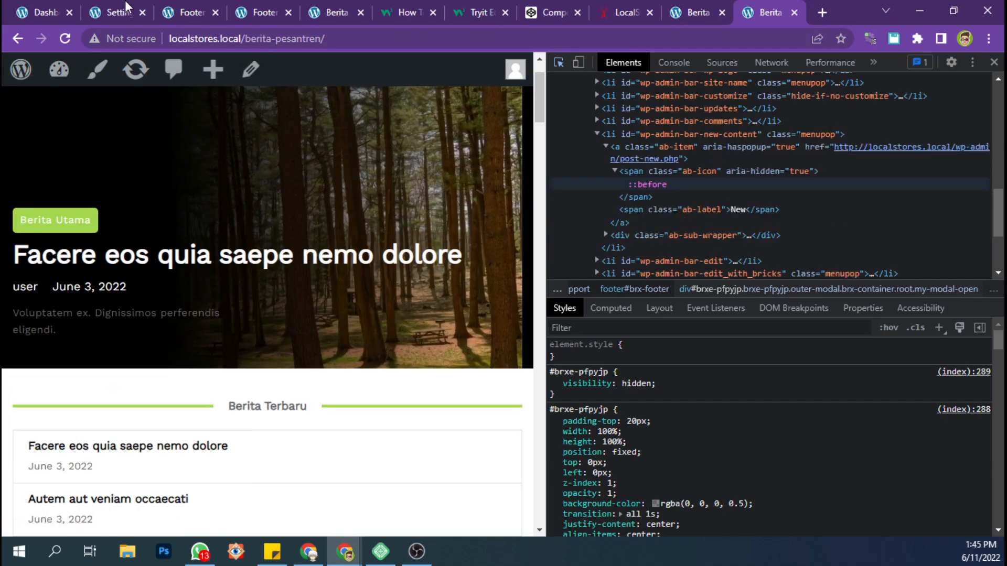
Add a root.my-modal-open rule with visibility: visible and opacity: 1 to the Outer Modal's custom CSS in the Bricks footer template
click(124, 1)
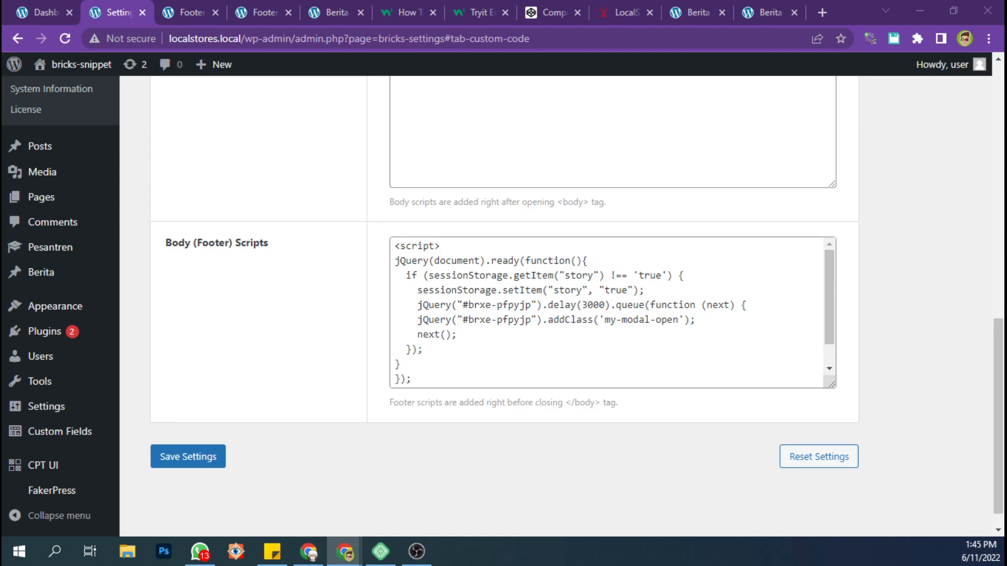
click(193, 13)
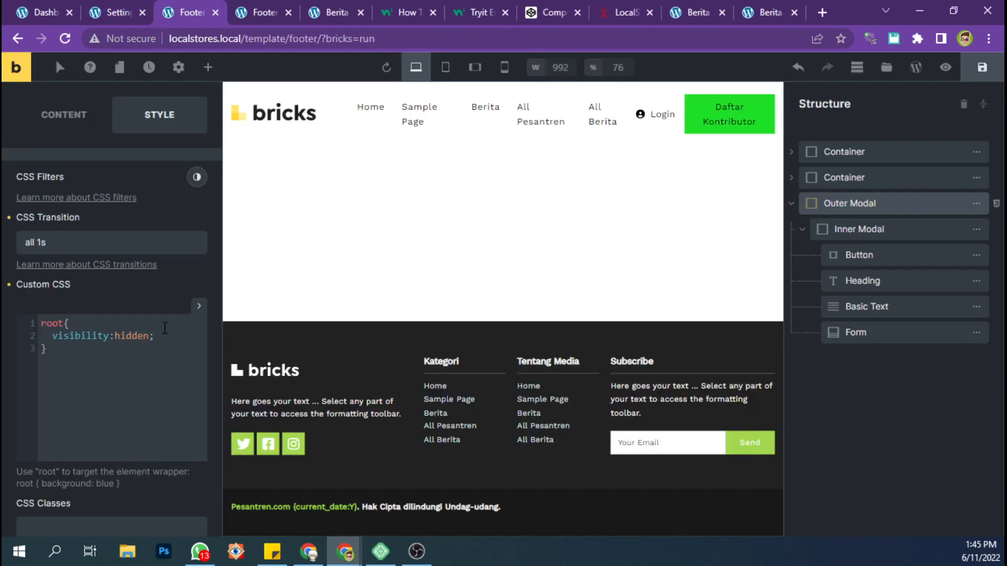
key(Return)
text(root.my-modal-open {   visibility: visible;   opacity: 1; })
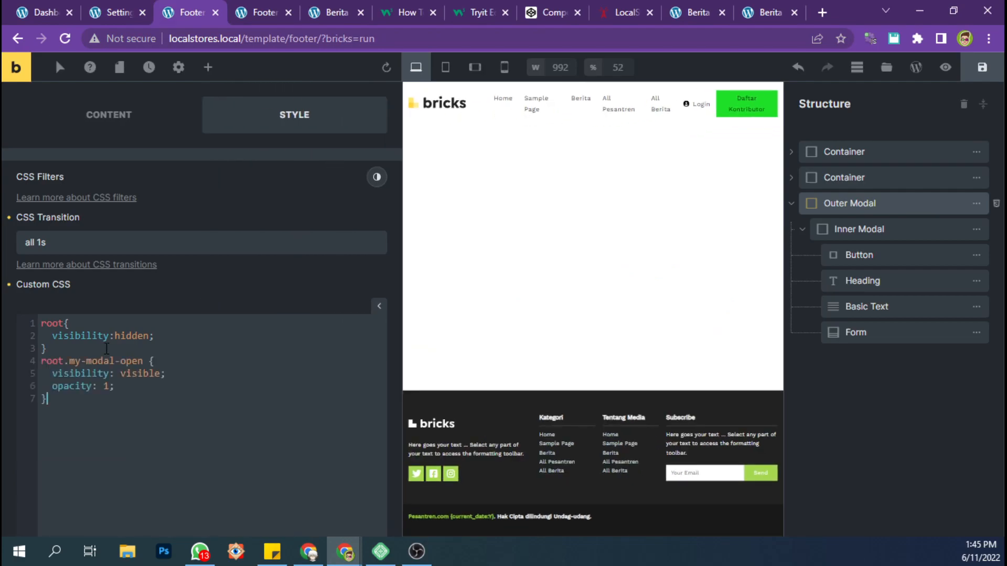
Review the visibility declarations in the root and root.my-modal-open rules of the Outer Modal's custom CSS
drag(121, 374, 161, 376)
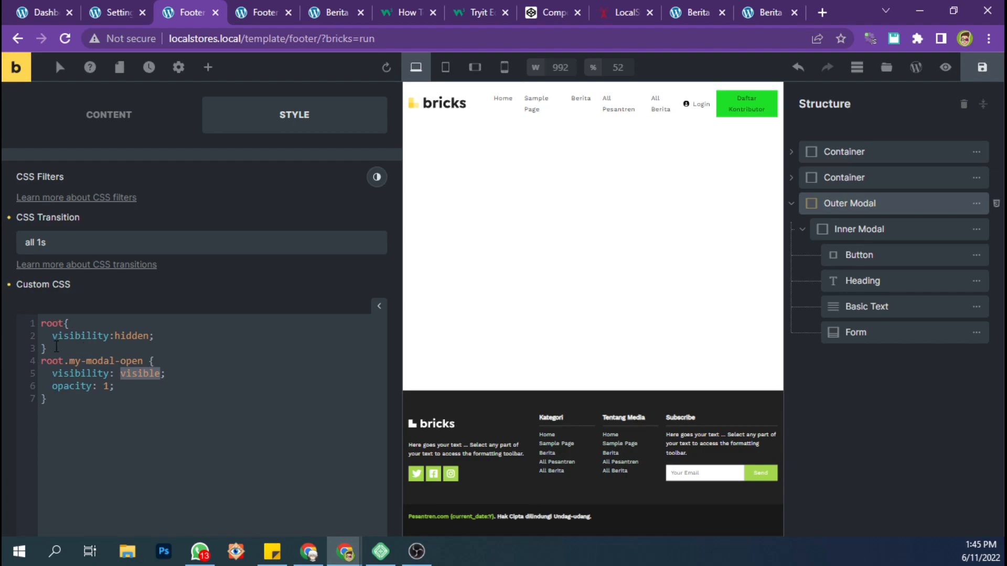
drag(53, 349, 41, 322)
click(99, 333)
drag(116, 335, 109, 374)
click(86, 350)
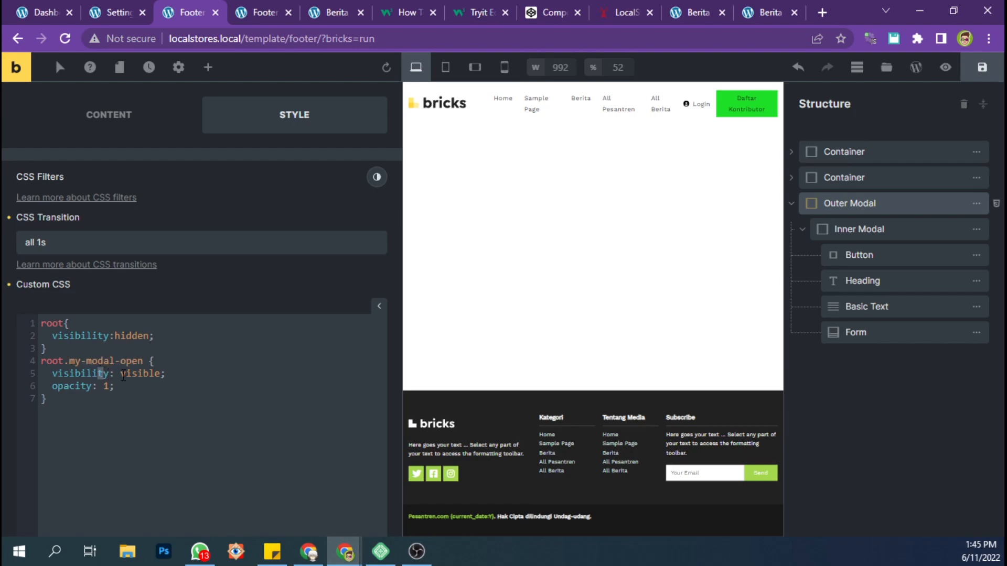
drag(120, 374, 157, 374)
click(140, 386)
key(alt+Tab)
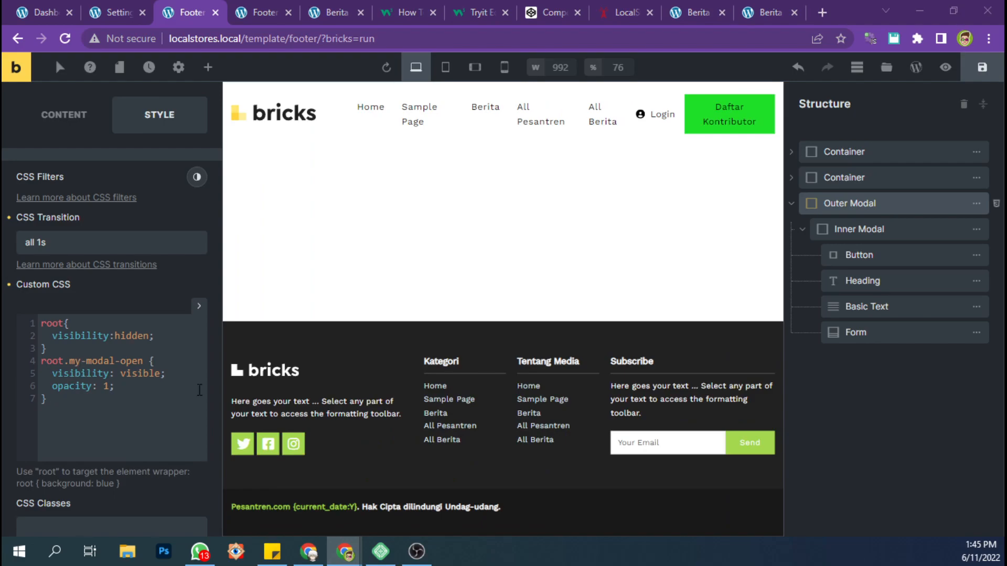
Add an empty root.my-modal-open .inner-modal rule at the end of the Outer Modal's custom CSS
click(84, 399)
key(Return)
text(r)
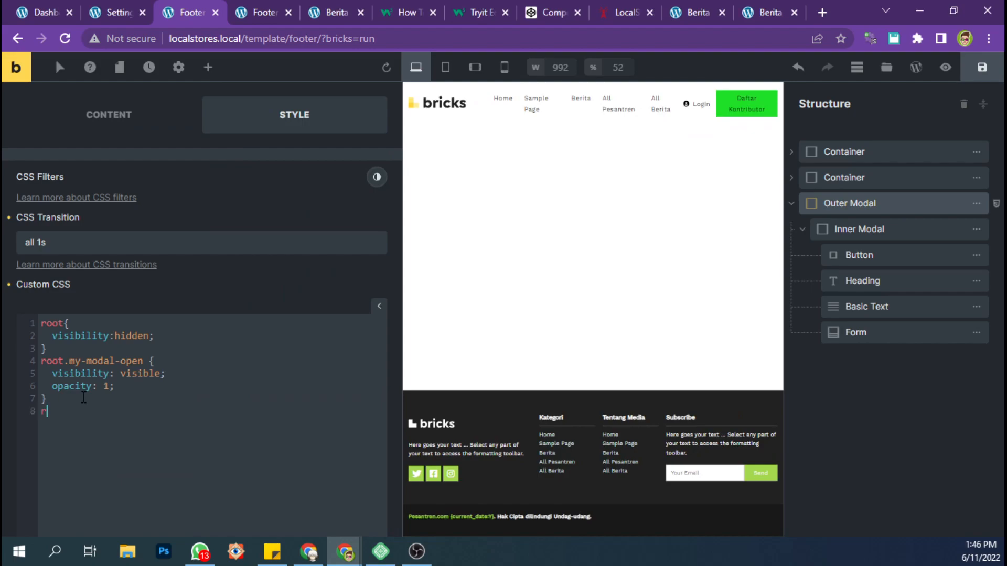
text(oot)
text(.my-modal-open .inner-modal {)
key(Return)
text(})
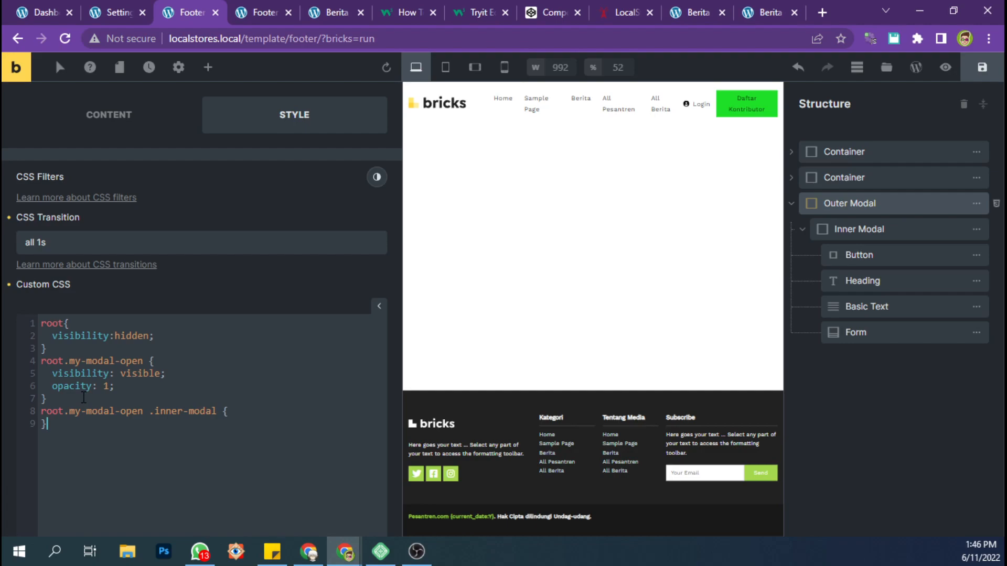
Enter the declaration transform: taranslateY(0); inside the .inner-modal rule
click(251, 409)
key(Return)
text(transform)
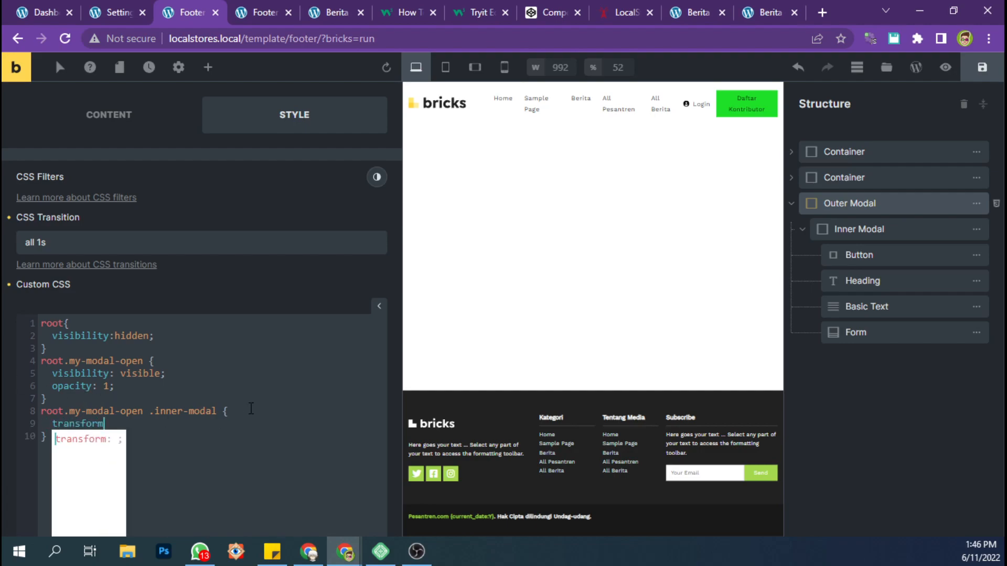
text(: tar)
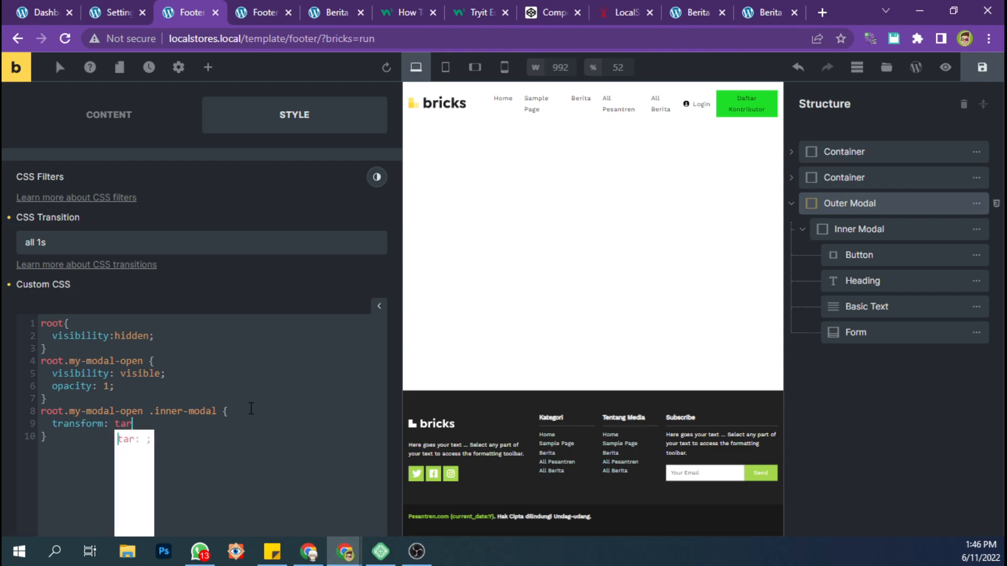
text(anslate()
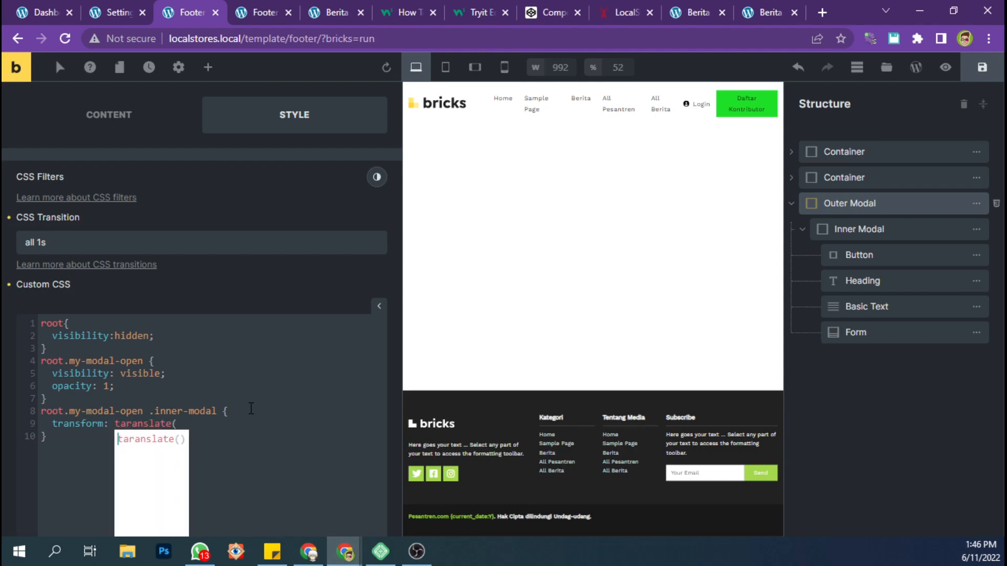
text(Y))
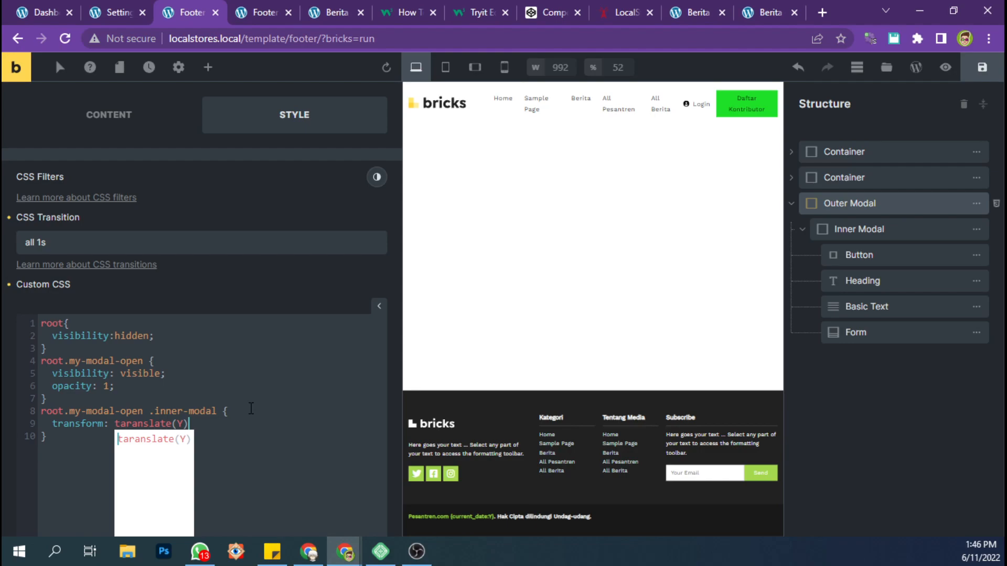
key(Left)
key(BackSpace)
key(Left)
text(Y)
key(Right)
text(0))
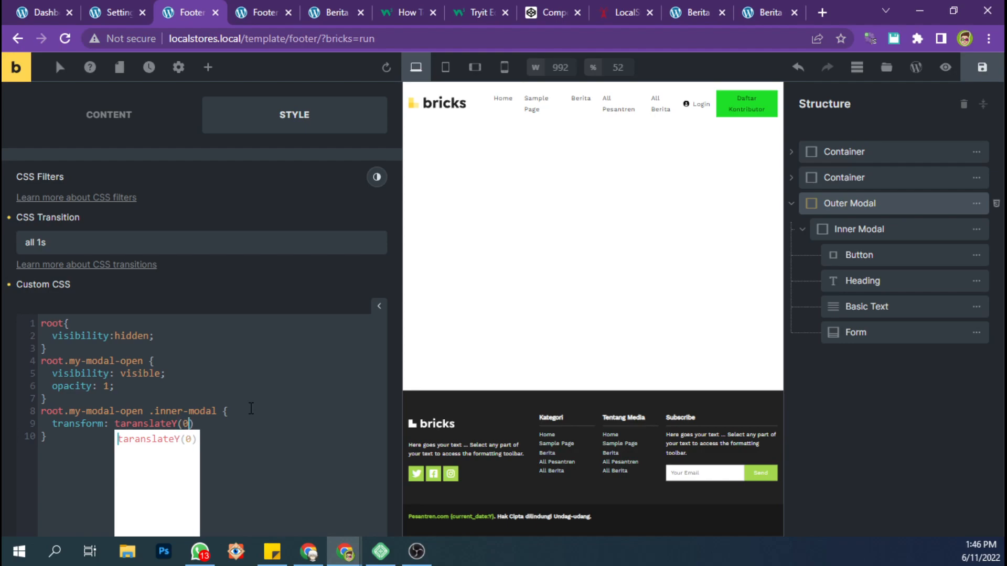
text(;)
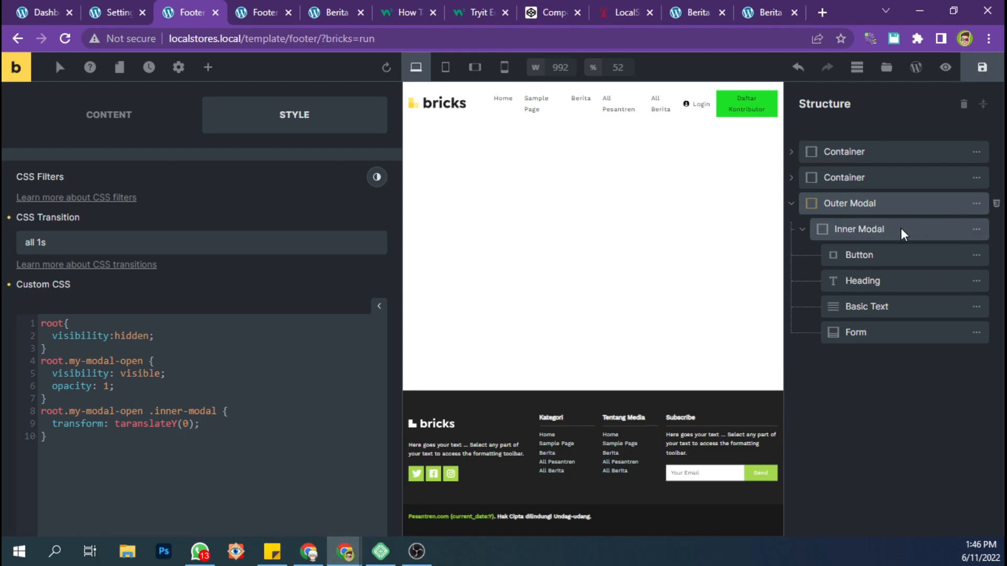
Check the Inner Modal's Translate Y value in its transform settings
click(855, 229)
scroll(124, 288, up, 3)
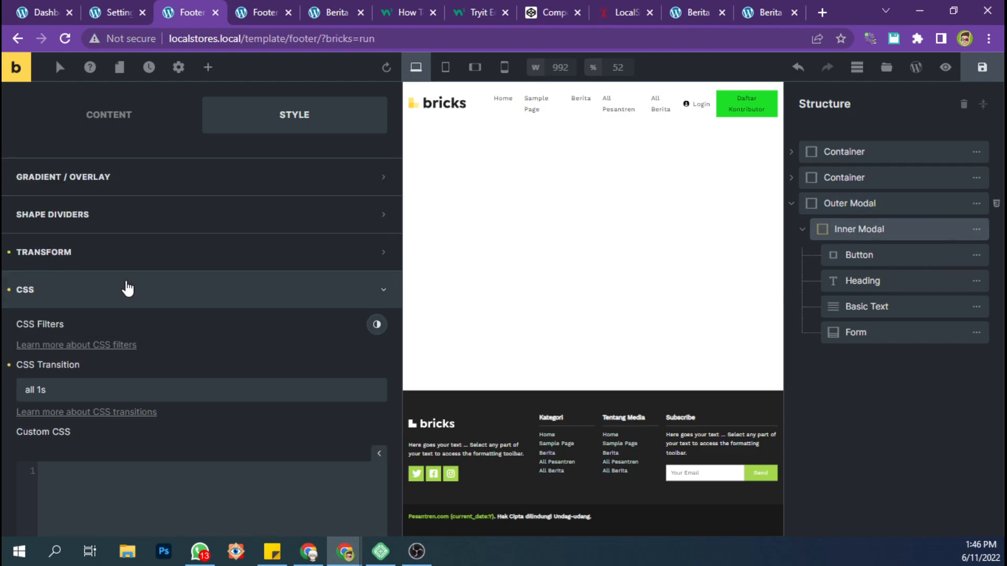
click(112, 265)
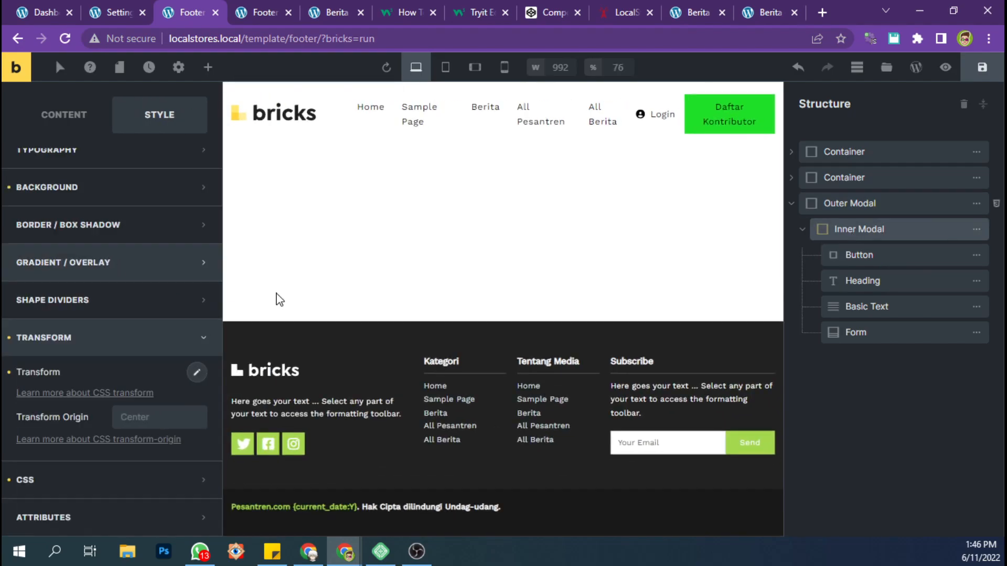
click(196, 373)
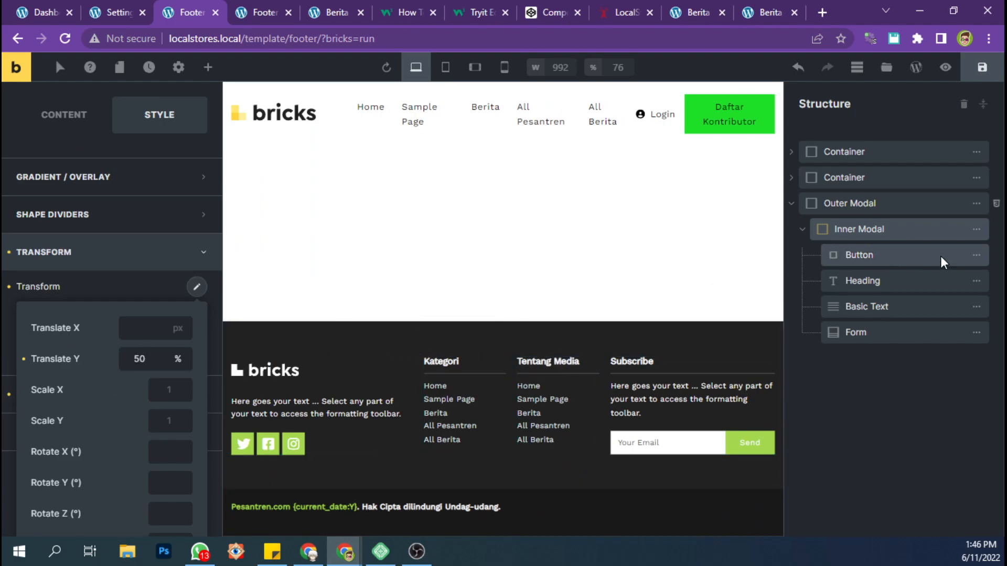
Reopen the Outer Modal's custom CSS, keep the .inner-modal rule's closing brace in place and save the footer template
click(891, 214)
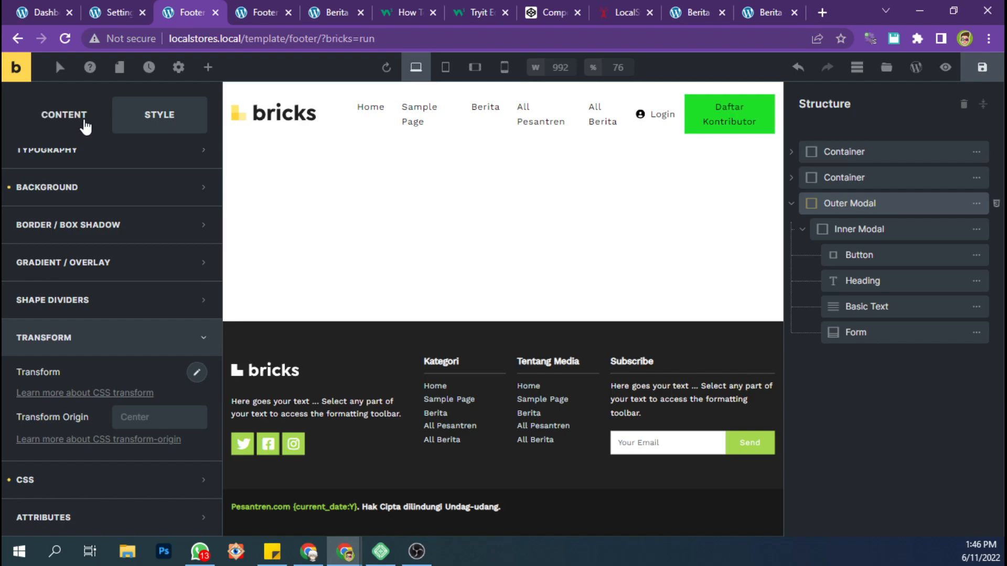
click(95, 480)
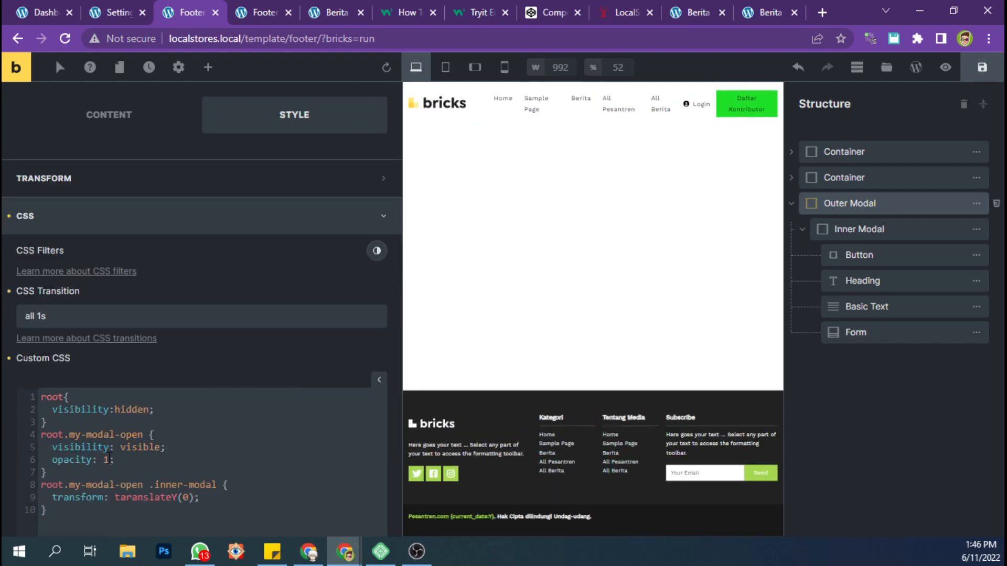
scroll(146, 470, down, 1)
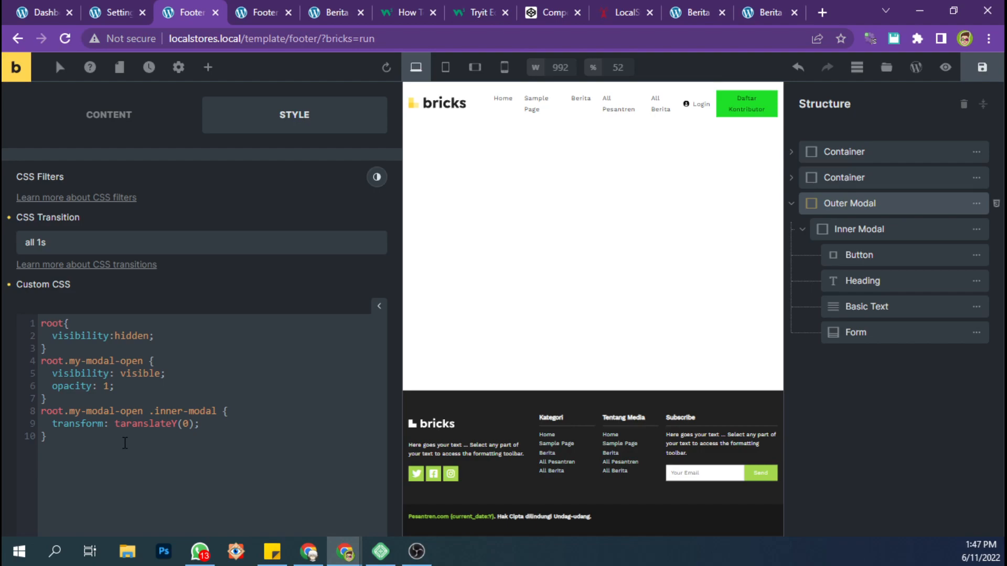
key(BackSpace)
key(BackSpace)
text(})
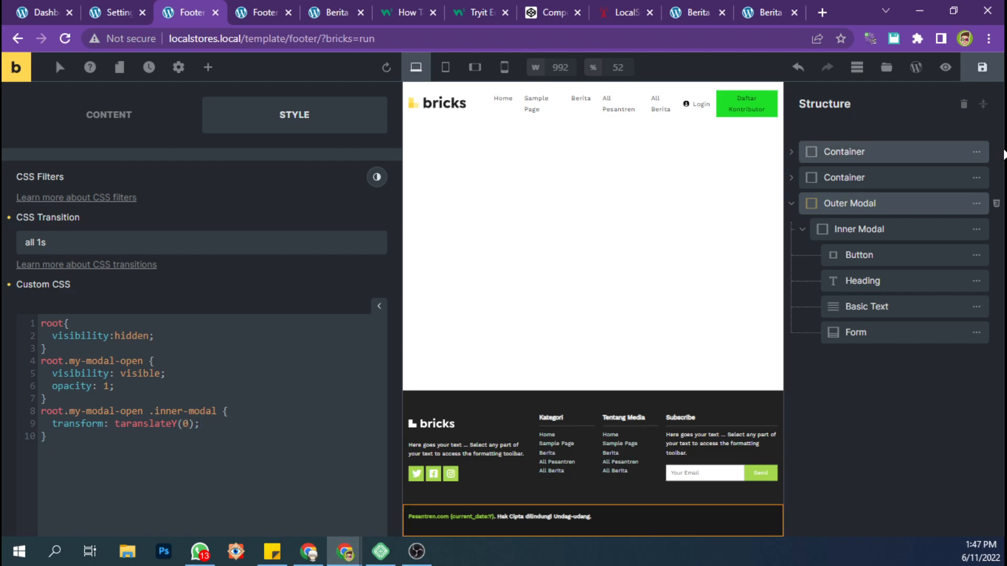
click(984, 73)
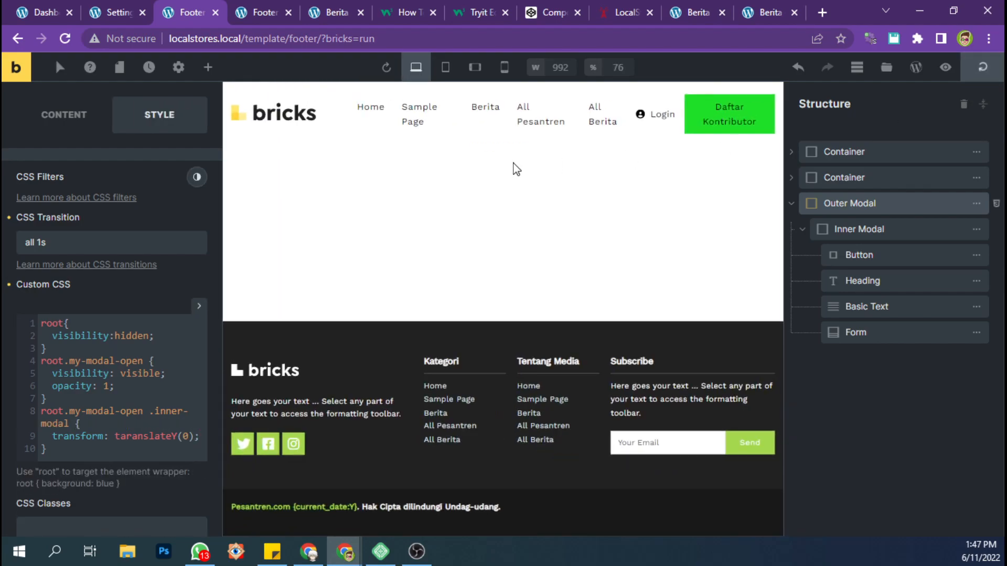
Switch to the footer preview and inspect the inner-modal element's styles while the popup is open
click(260, 9)
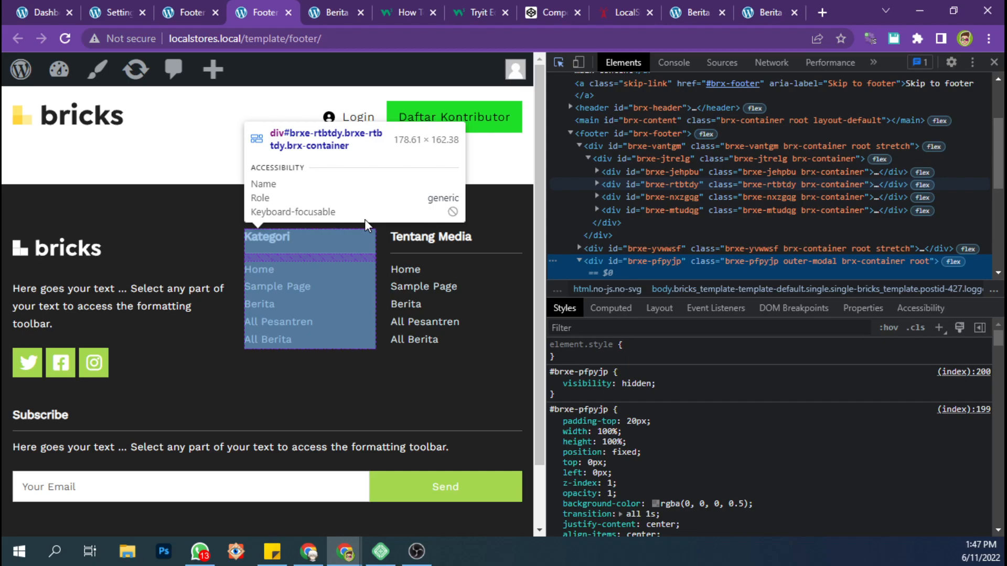
scroll(445, 205, down, 2)
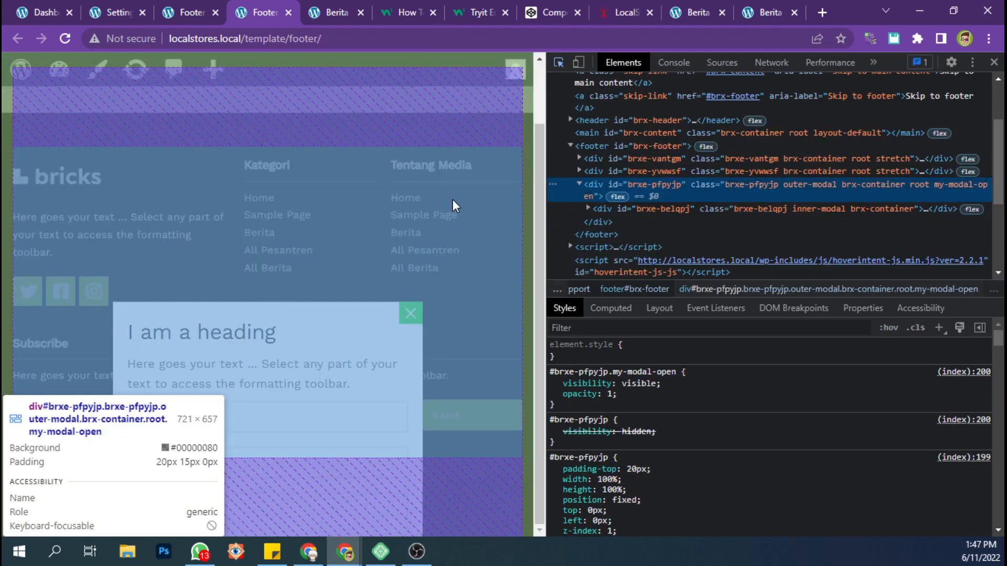
click(470, 204)
scroll(472, 292, up, 2)
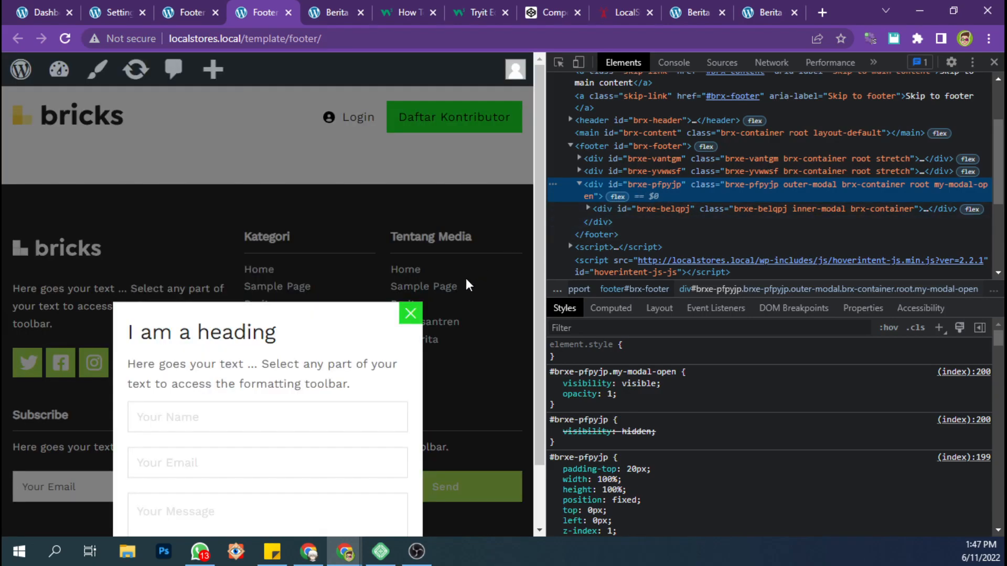
click(611, 211)
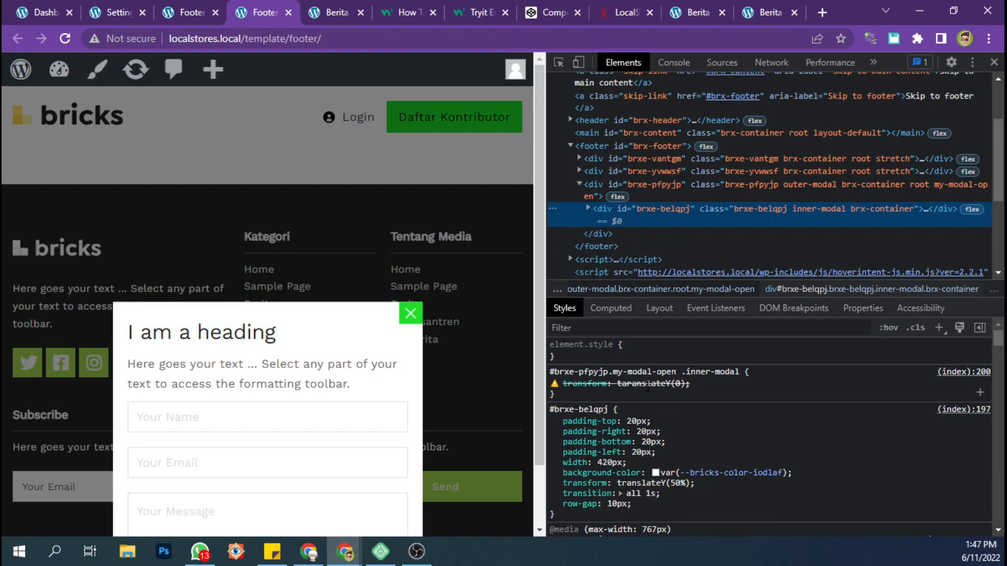
Try correcting the .inner-modal rule's transform to translateY(0) in the preview's live styles
click(649, 383)
click(627, 384)
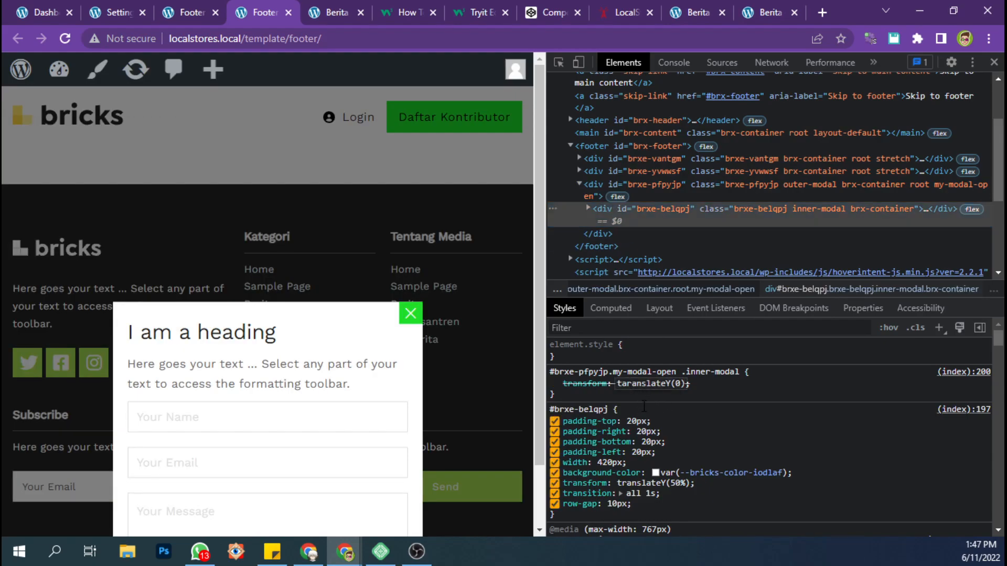
key(BackSpace)
key(Return)
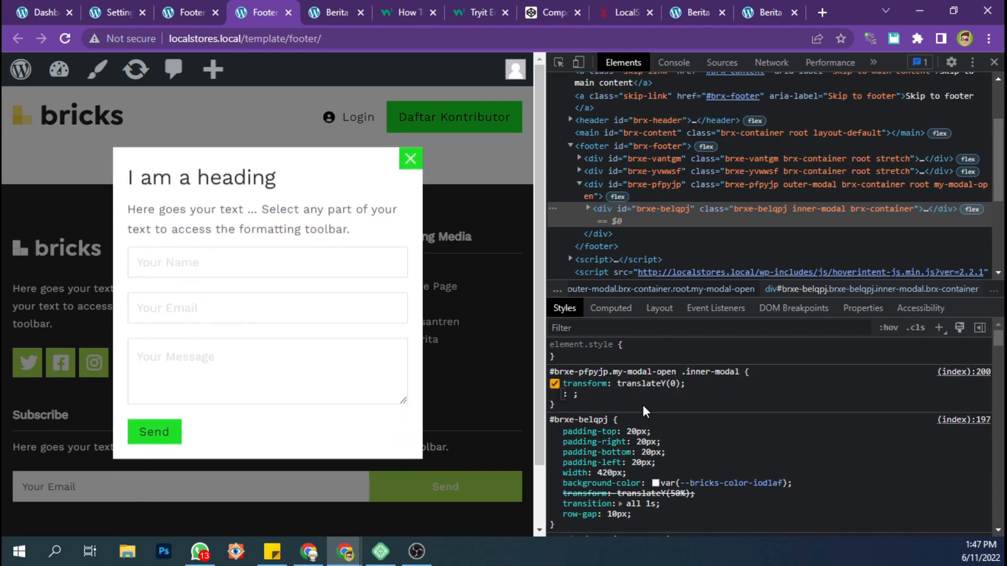
Correct the transform value to translateY(0) in the Outer Modal's custom CSS in Bricks and save the footer template
click(129, 9)
click(176, 9)
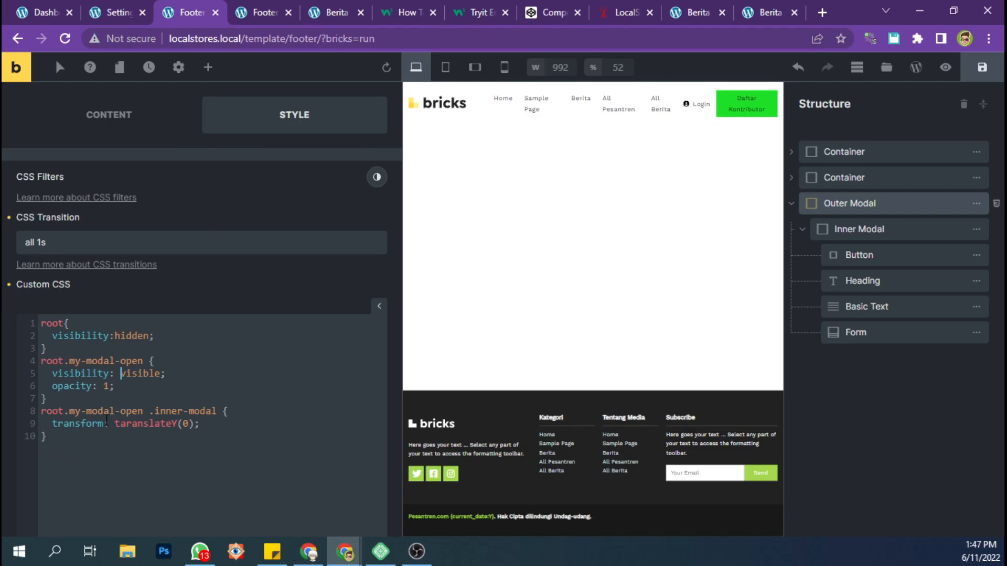
click(127, 424)
key(BackSpace)
click(979, 76)
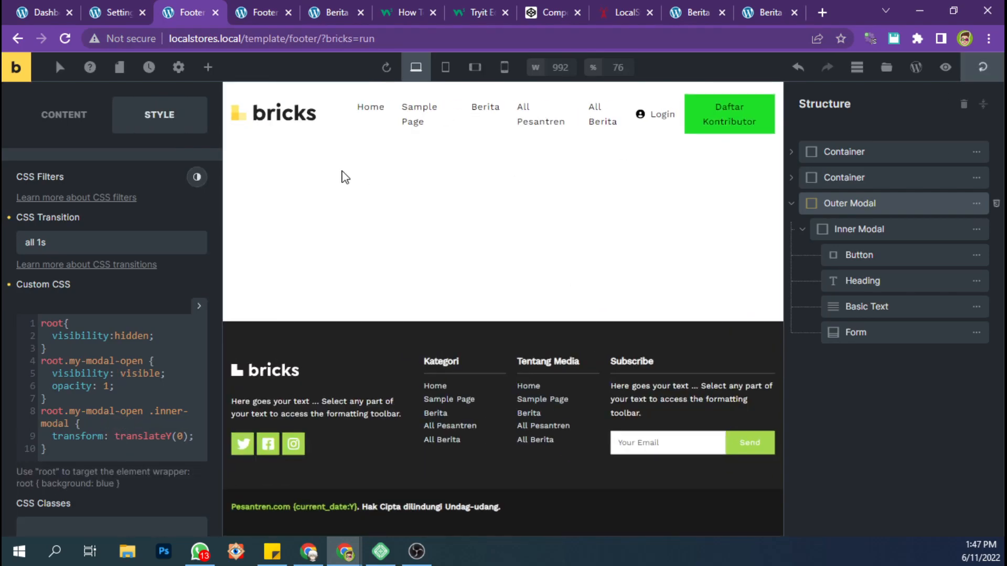
Open the copied address localstores.local/template/footer/ in a new browser tab and close the popup modal
click(278, 5)
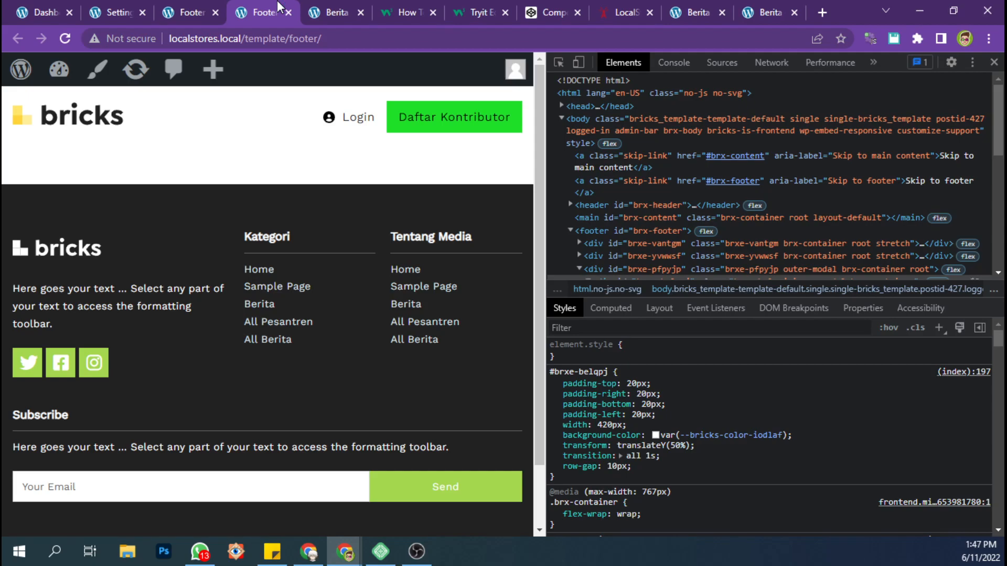
click(297, 38)
key(ctrl+c)
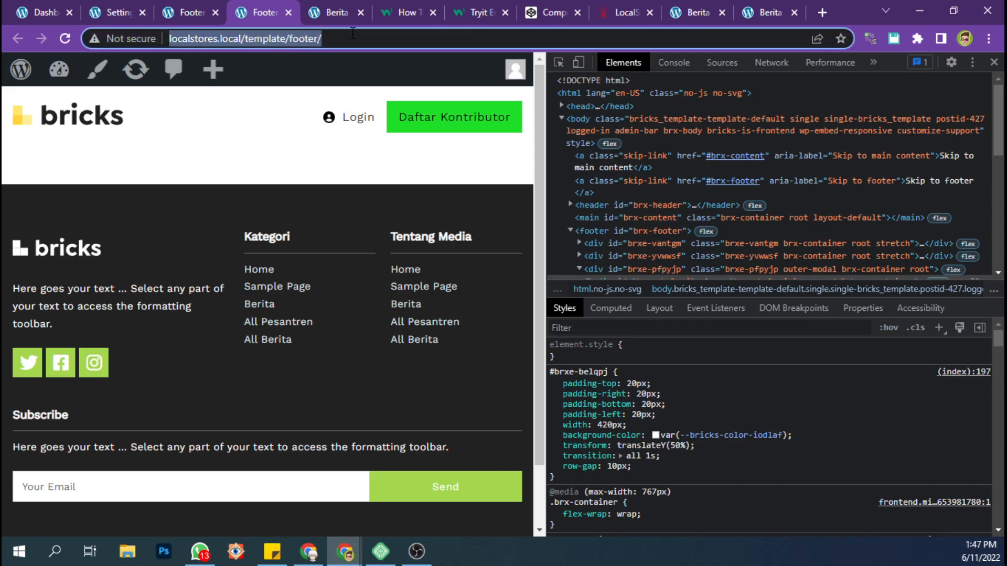
click(787, 18)
key(ctrl+t)
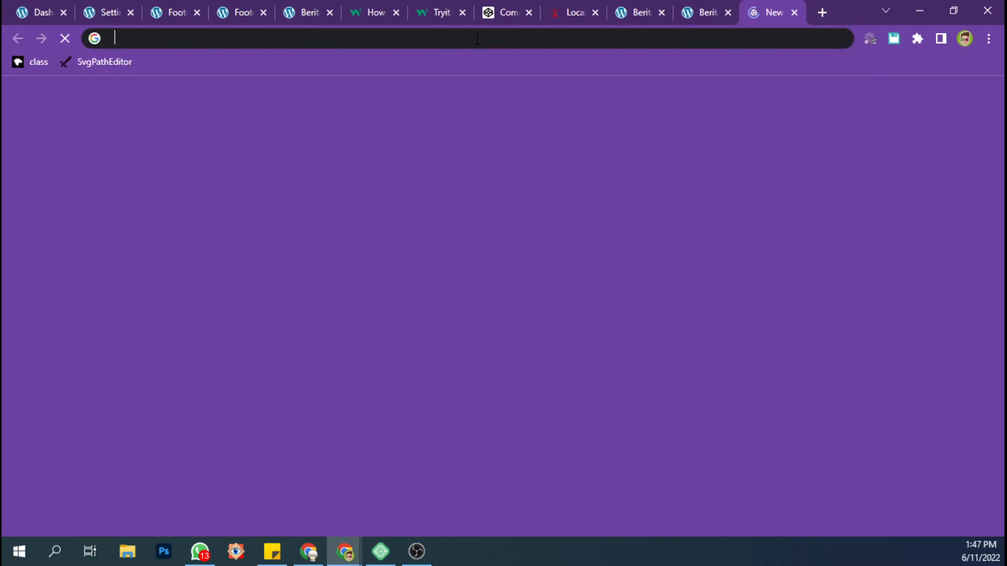
key(ctrl+v)
key(Return)
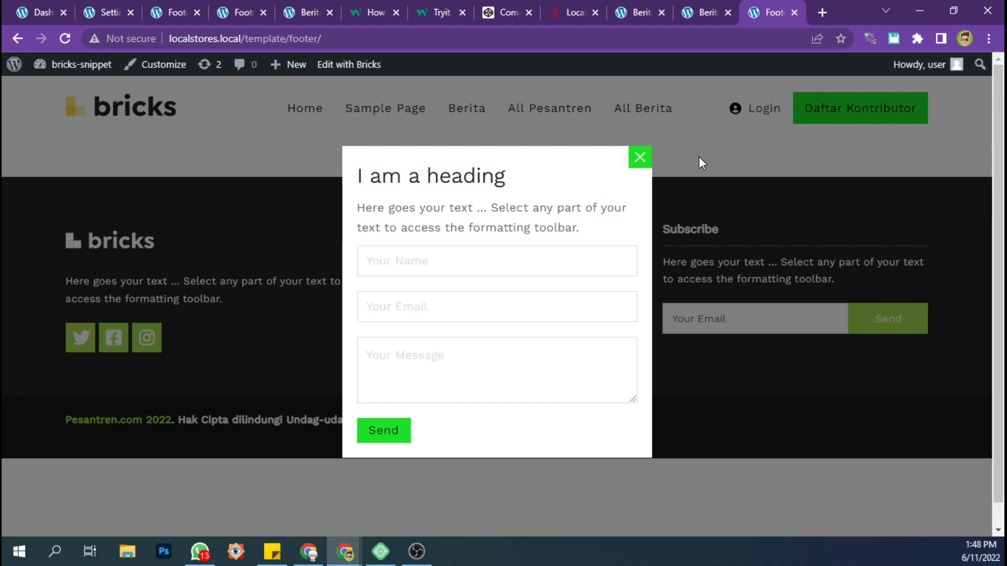
click(641, 157)
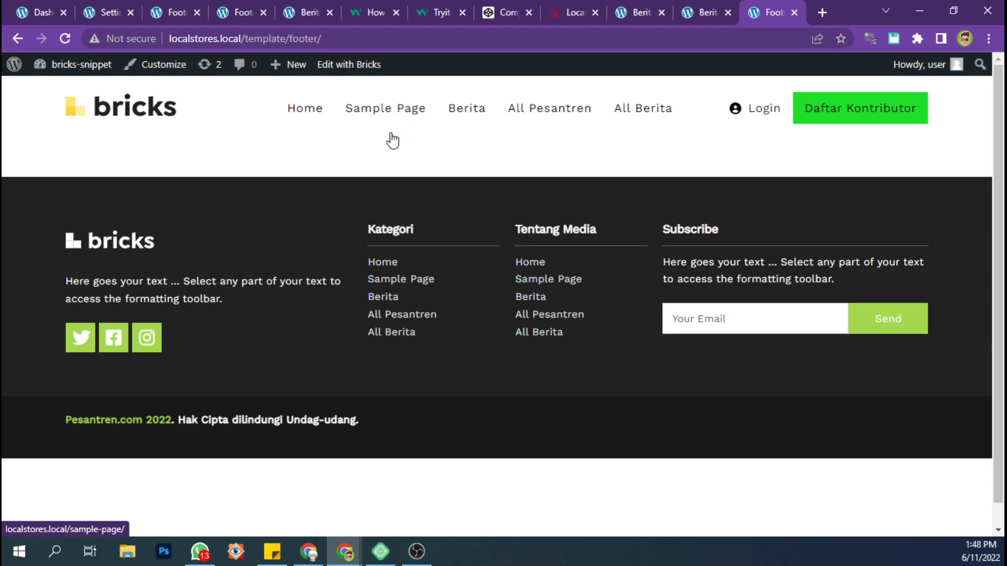
Browse the Sample Page, Berita, All Pesantren and All Berita pages to check whether the popup reappears in the same session
click(391, 116)
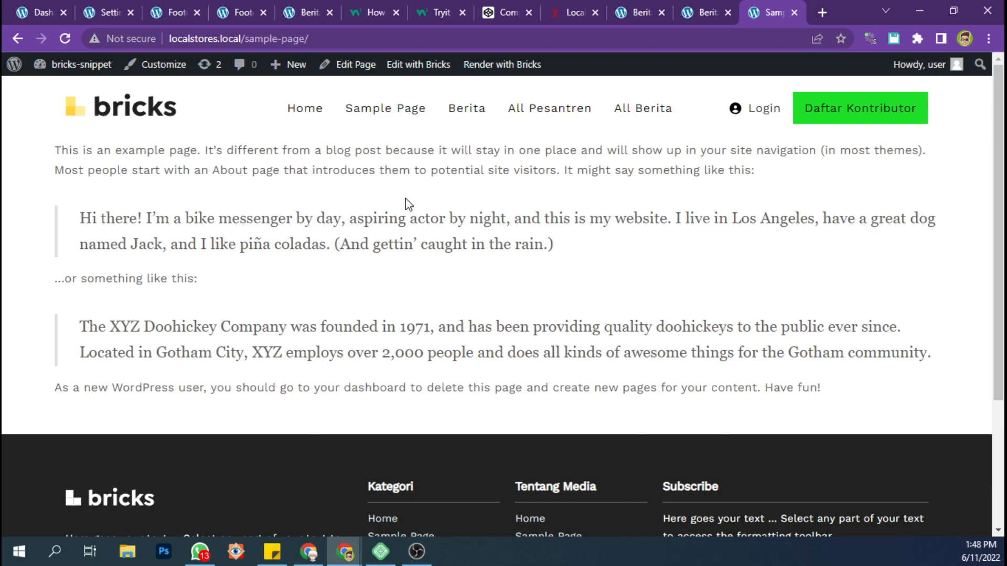
click(471, 117)
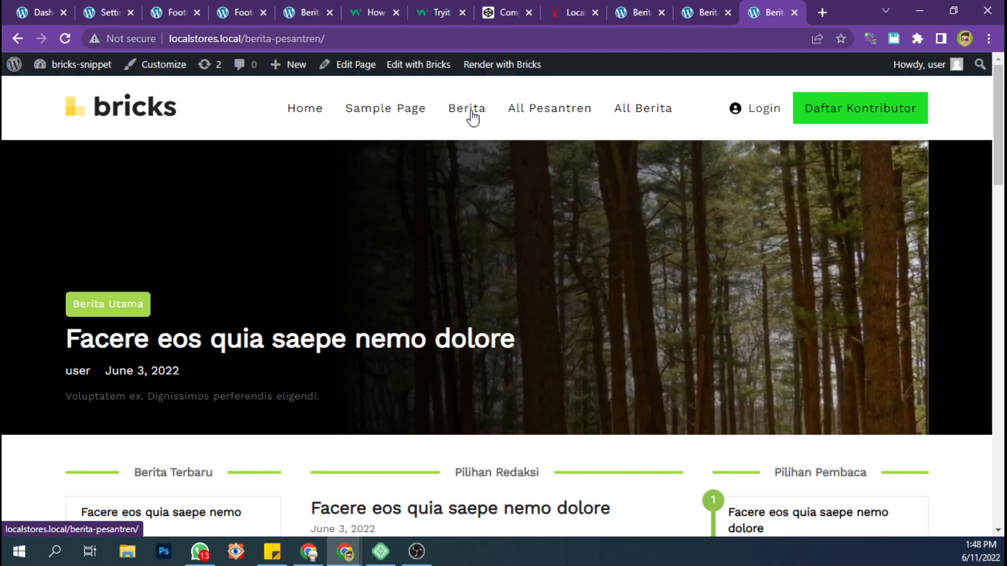
scroll(501, 222, down, 4)
scroll(501, 223, down, 6)
scroll(501, 220, down, 3)
scroll(502, 221, up, 3)
scroll(501, 219, up, 10)
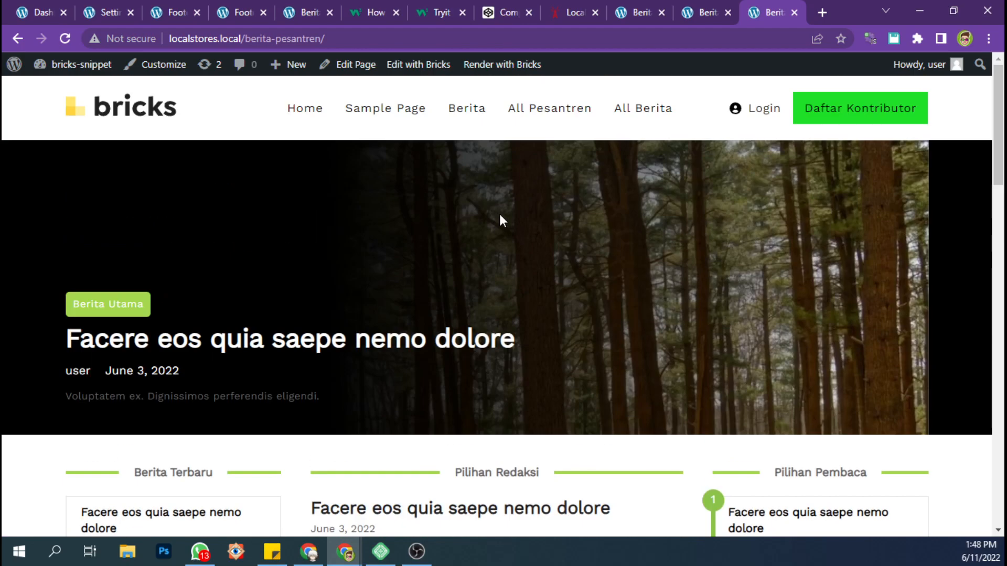
click(534, 117)
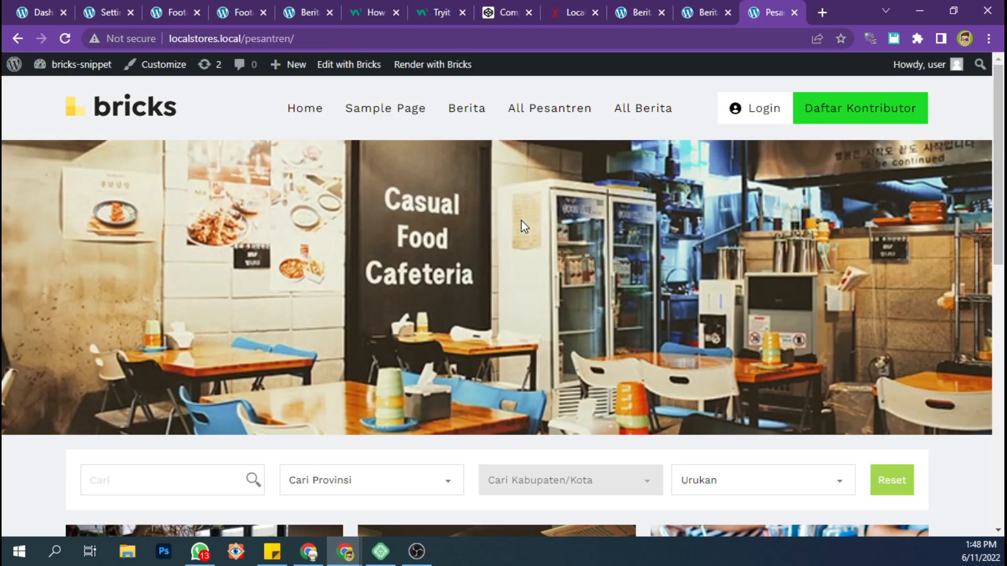
scroll(524, 227, down, 10)
scroll(522, 223, up, 10)
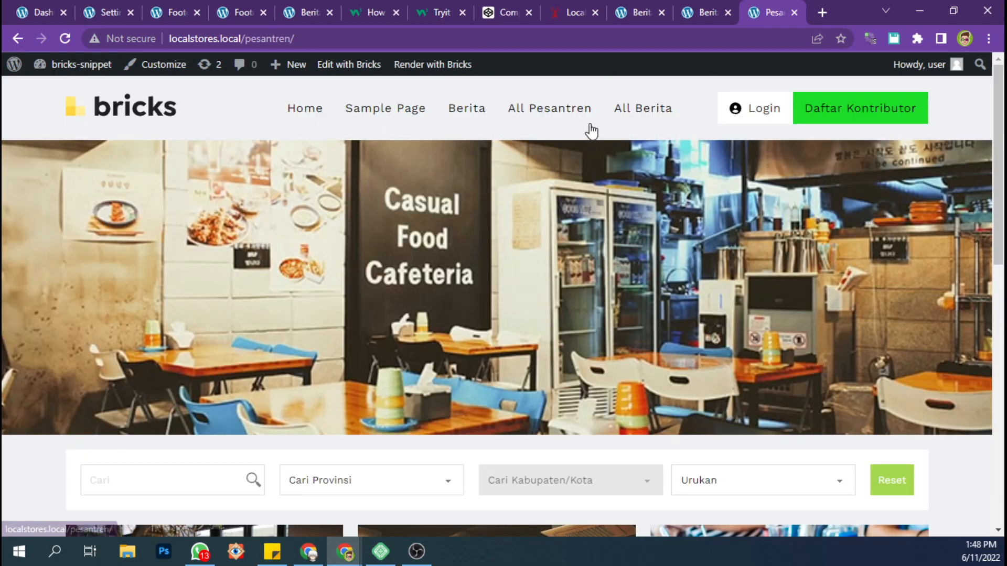
click(624, 115)
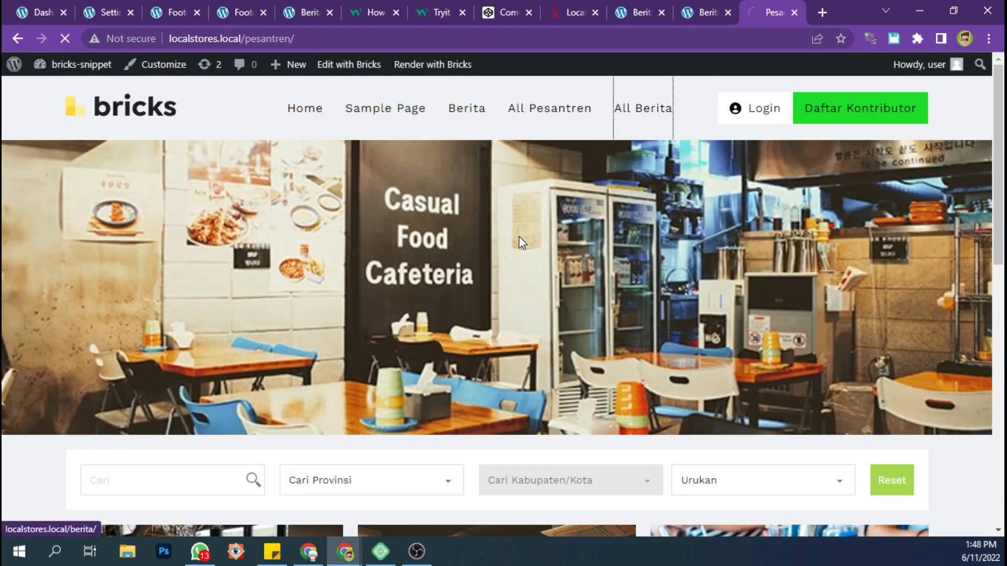
scroll(466, 275, down, 15)
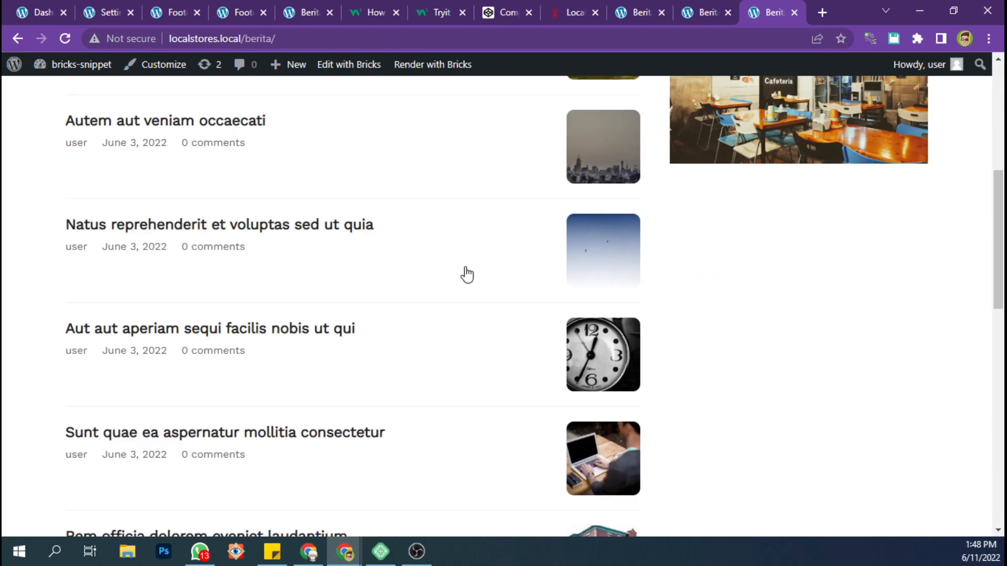
scroll(465, 275, up, 15)
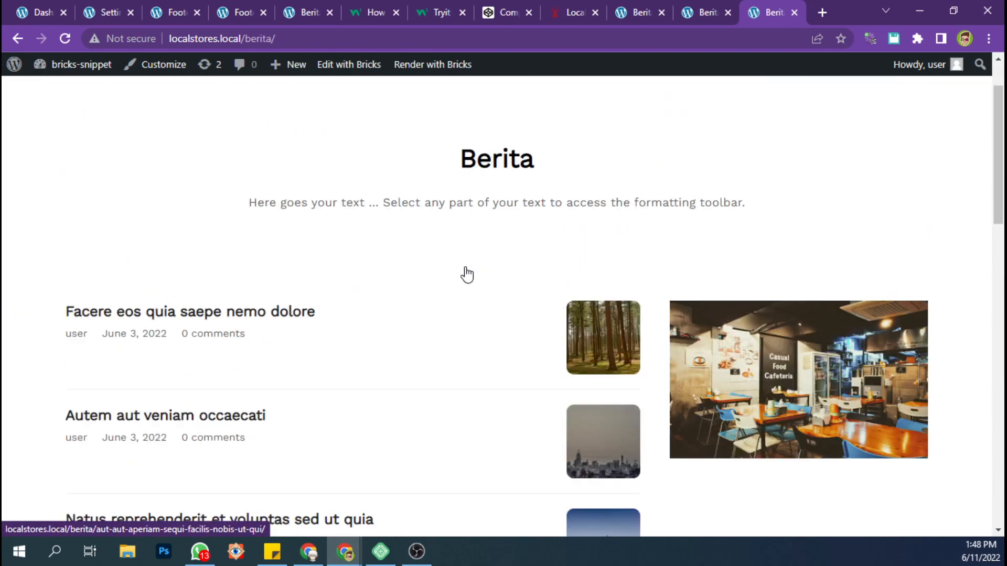
Close the tab showing the All Berita page and reopen its copied address in a new tab to test the popup
click(720, 42)
key(ctrl+c)
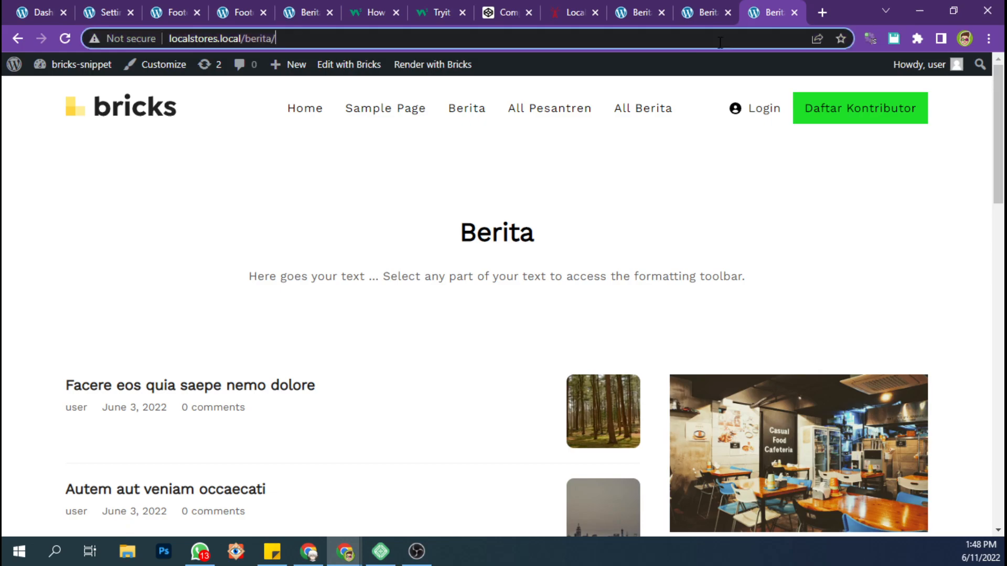
click(794, 12)
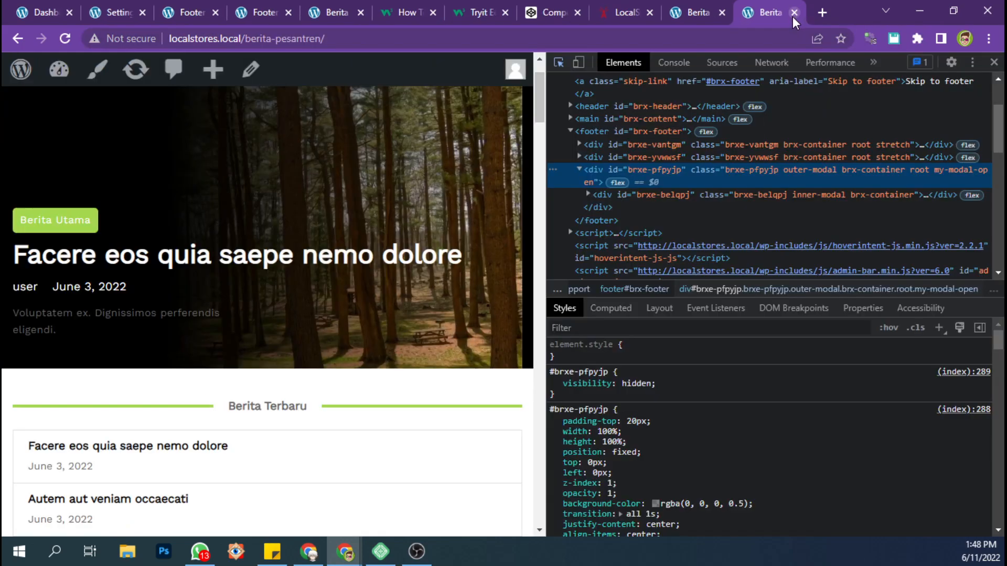
click(823, 12)
key(ctrl+v)
key(Return)
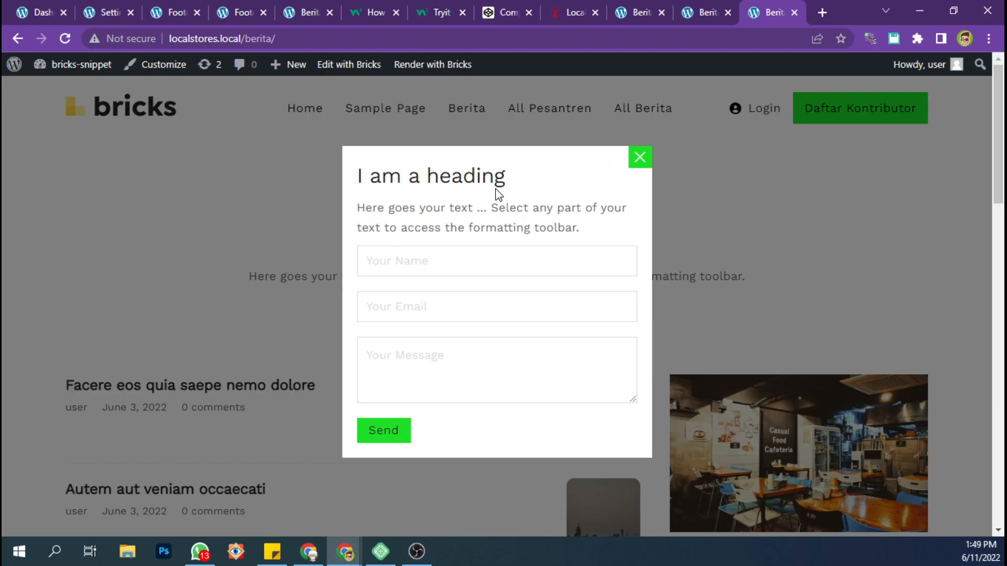
Fill in the modal form's name and e-mail, enter dsada as the message, and send the form
click(469, 271)
text(fsfs)
click(434, 302)
text(fdsfs@dsadsa.dasdsa)
click(427, 349)
text(dsada)
click(391, 433)
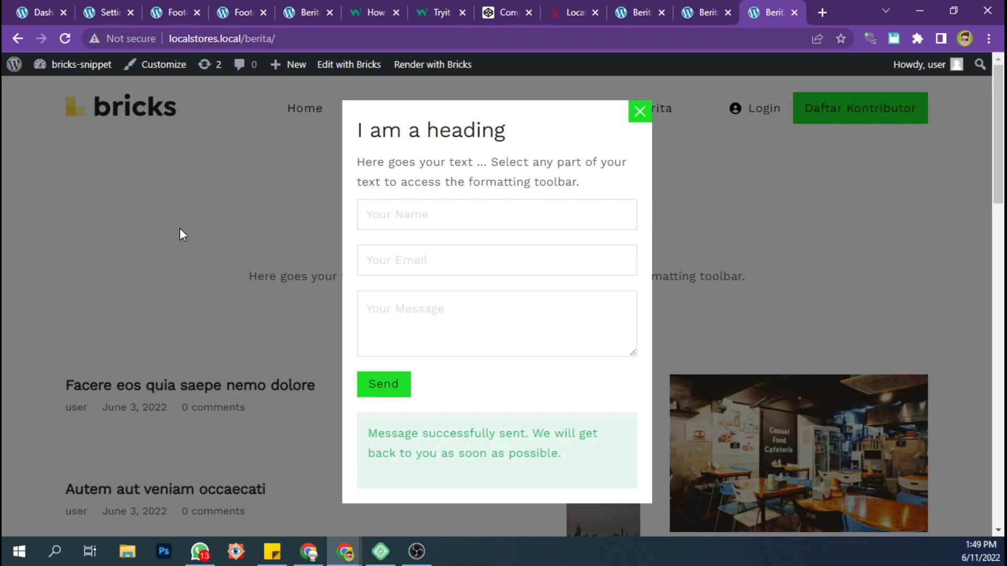
drag(180, 209, 840, 212)
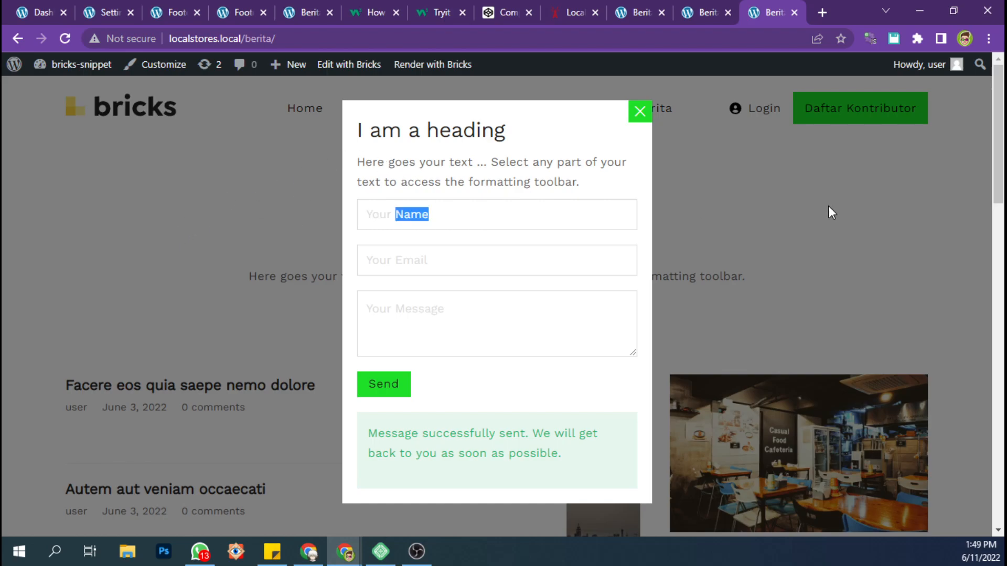
click(233, 231)
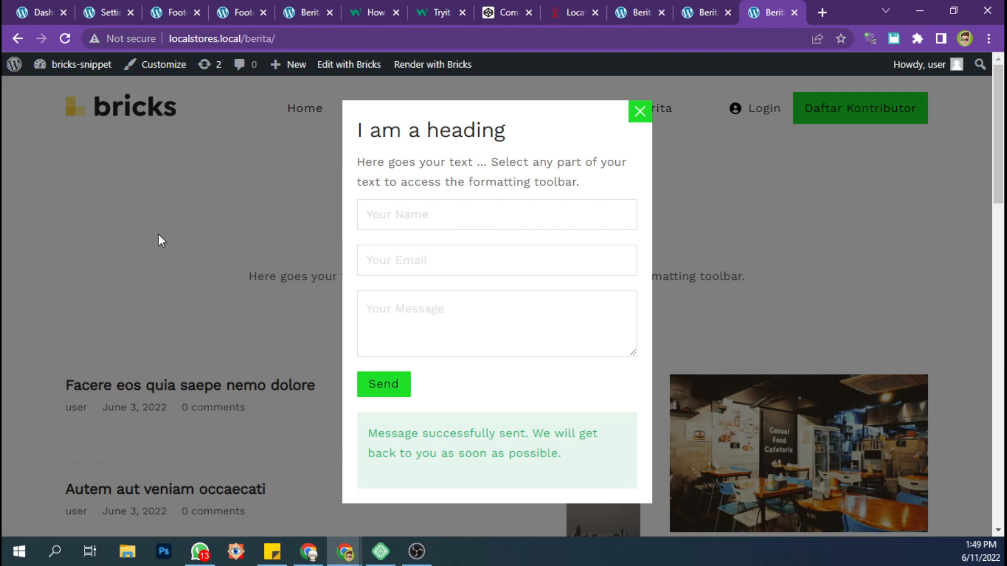
Add var modal = document.getElementById("brxe-klswsq"); after the if block in the Bricks Body (Footer) Scripts
click(104, 6)
click(511, 344)
scroll(506, 348, down, 1)
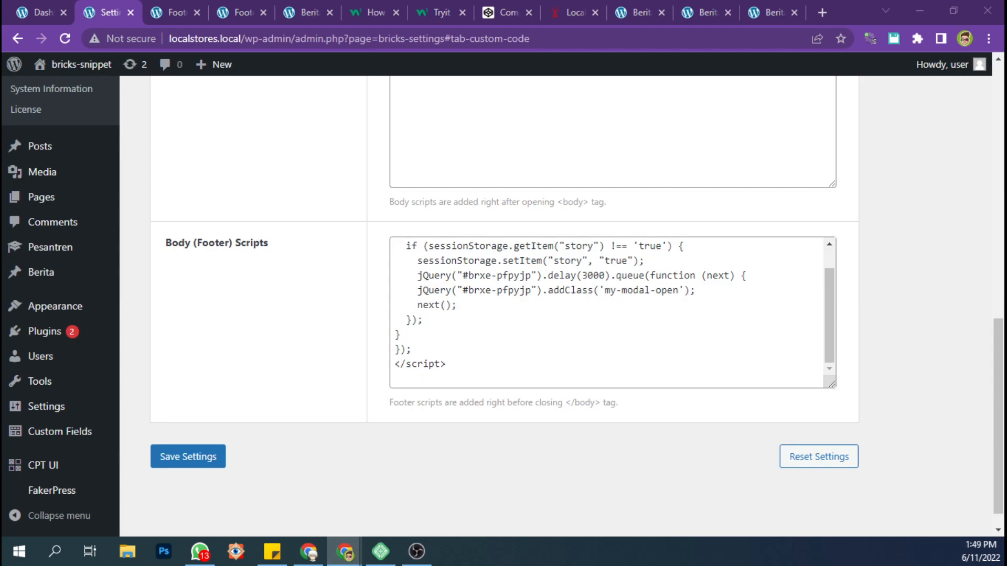
click(420, 336)
key(Return)
key(Return)
key(Up)
key(Up)
key(Down)
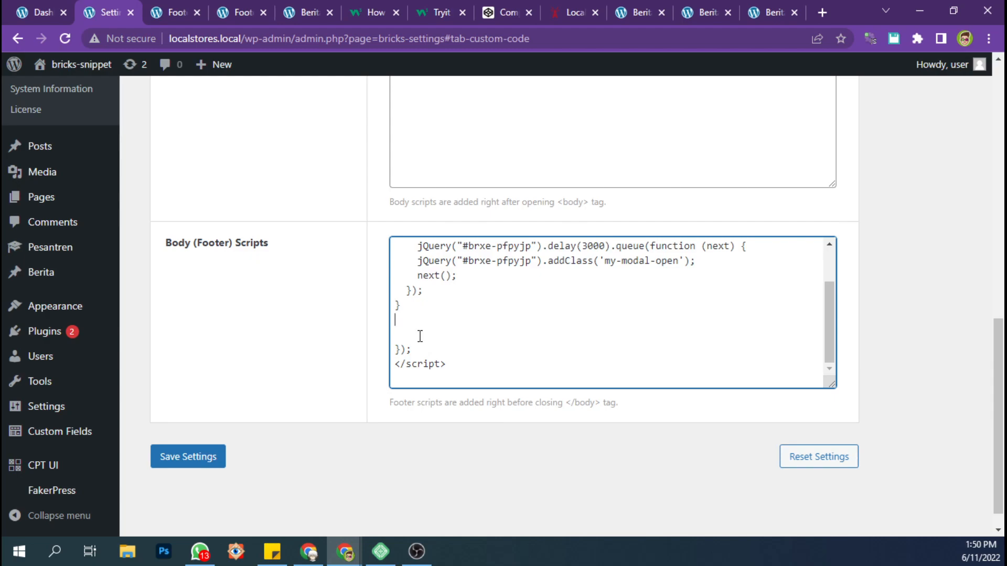
text(var modal = document.getElementById("brxe-klswsq");)
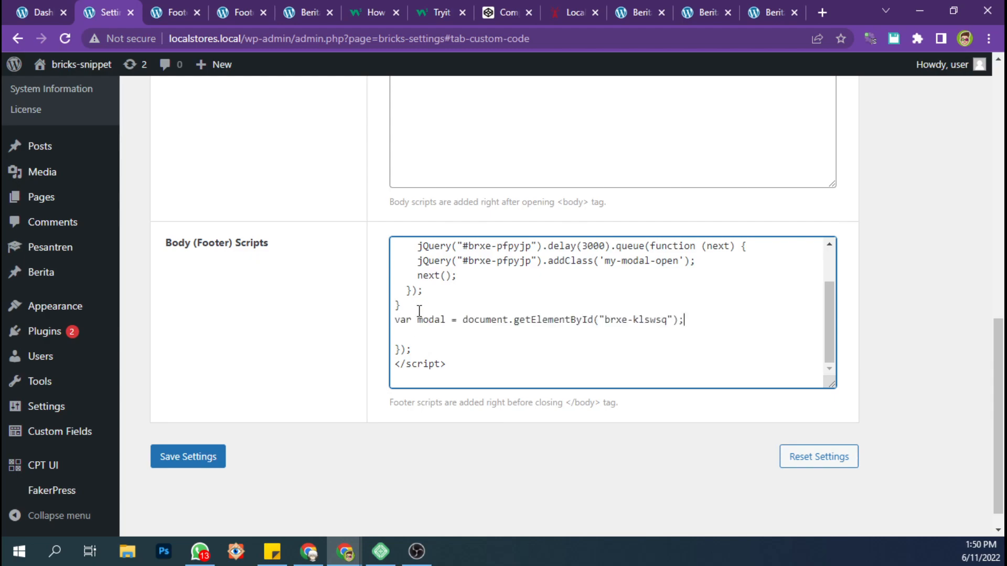
Replace the element ID in the var modal line's getElementById call with brxe-pfpyjp, copied from the addClass line
drag(514, 320, 600, 320)
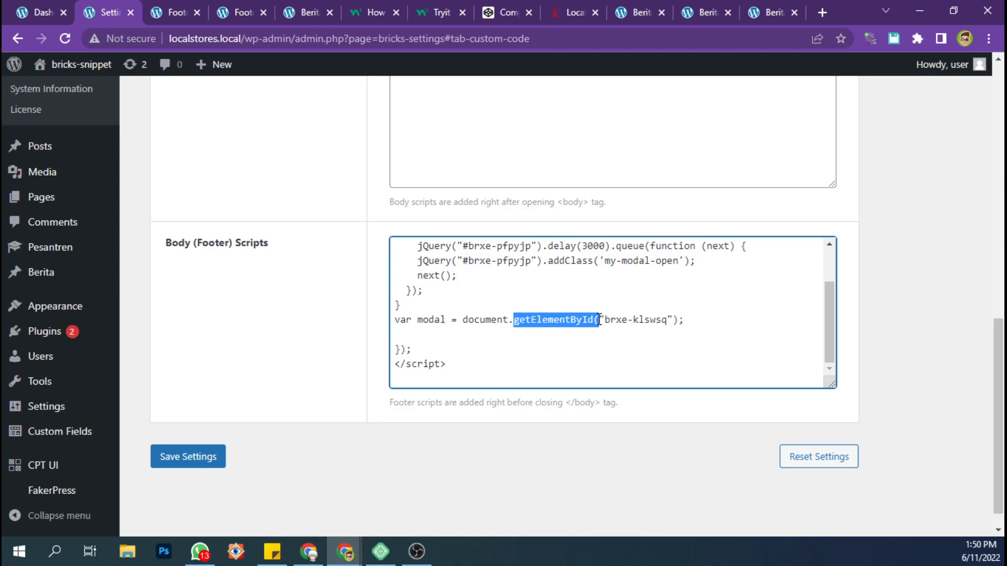
click(656, 320)
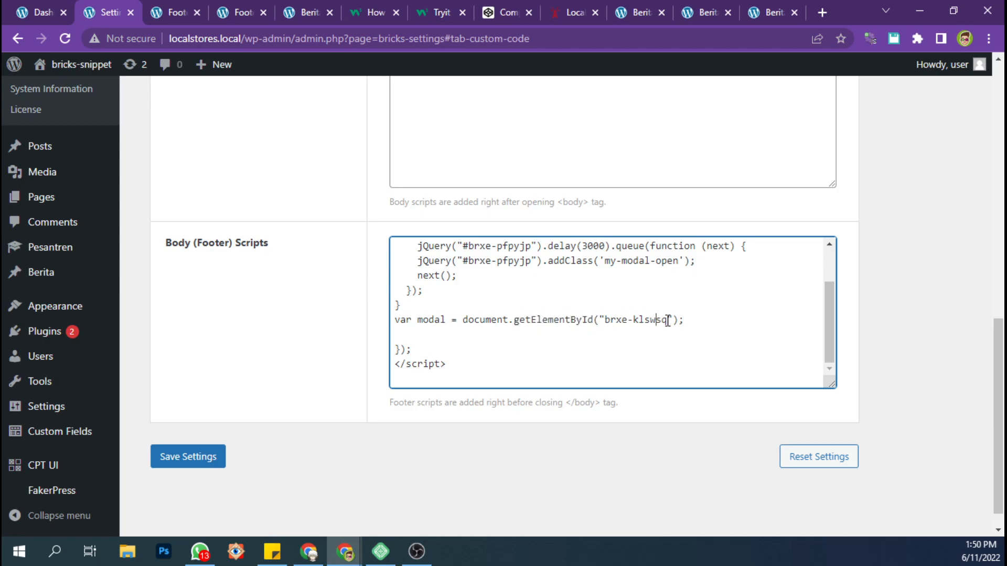
scroll(668, 325, up, 2)
scroll(667, 328, down, 2)
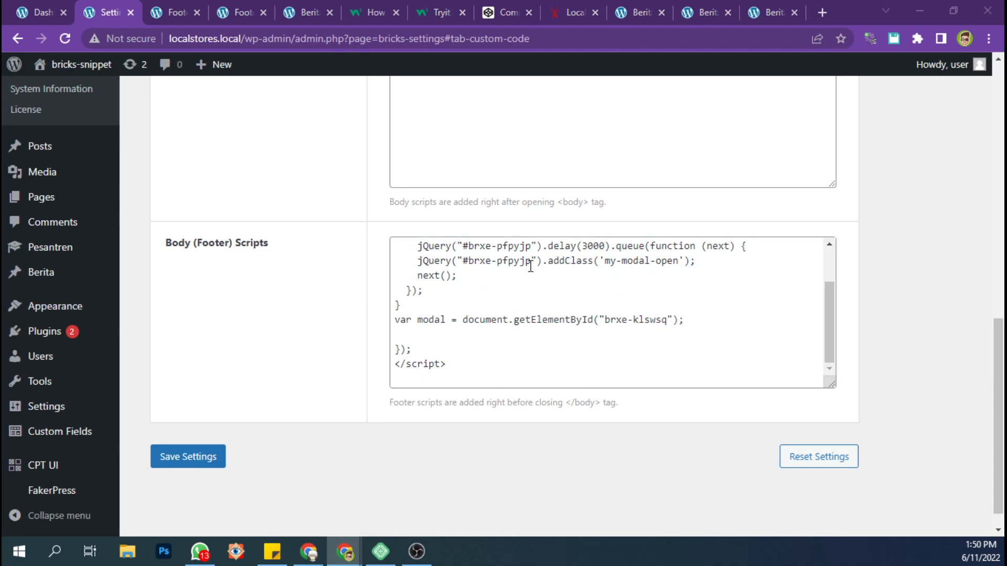
drag(531, 263, 468, 262)
key(ctrl+c)
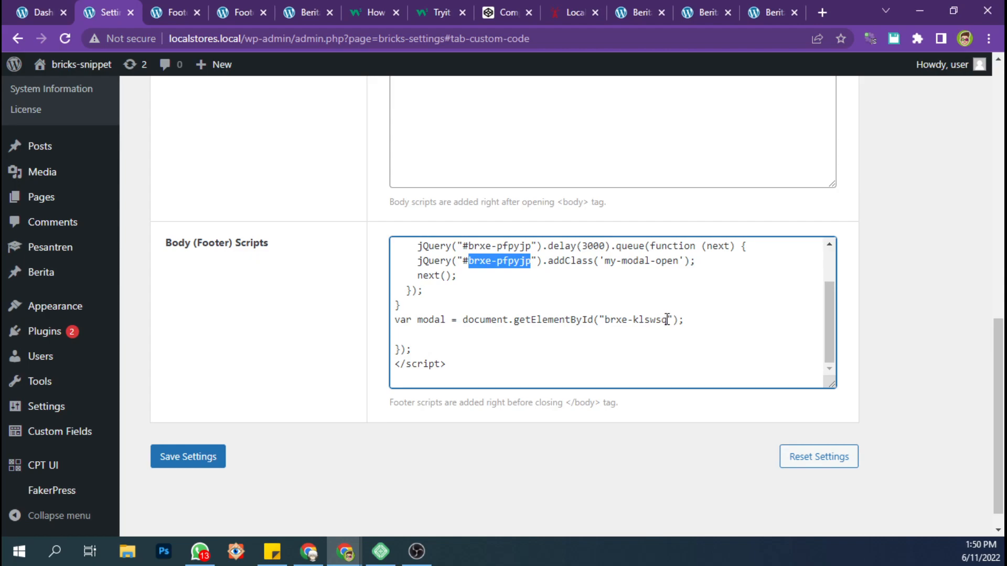
drag(667, 320, 604, 320)
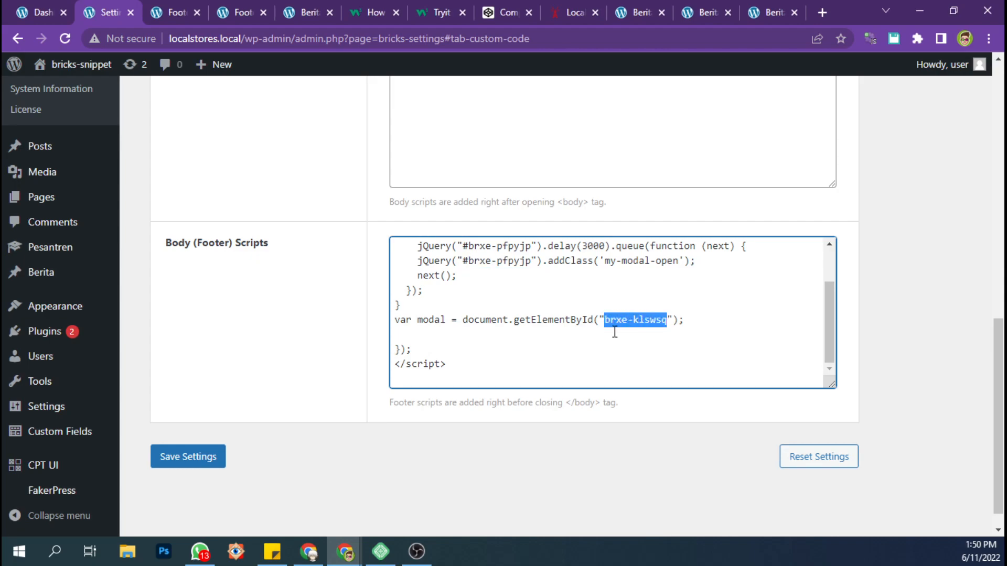
key(ctrl+v)
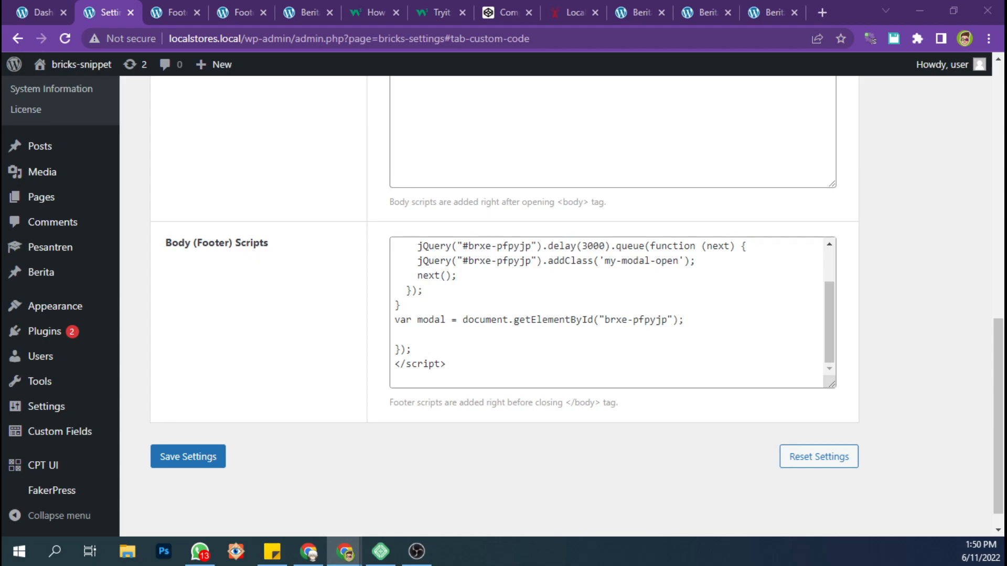
Below the var modal line, add a window.onclick function that sets modal.style.display = "none" if event.target == modal, and save the settings
click(447, 332)
text(window.onclick = function(event) {   if (event.target == modal) { modal.style.display = "none";  } })
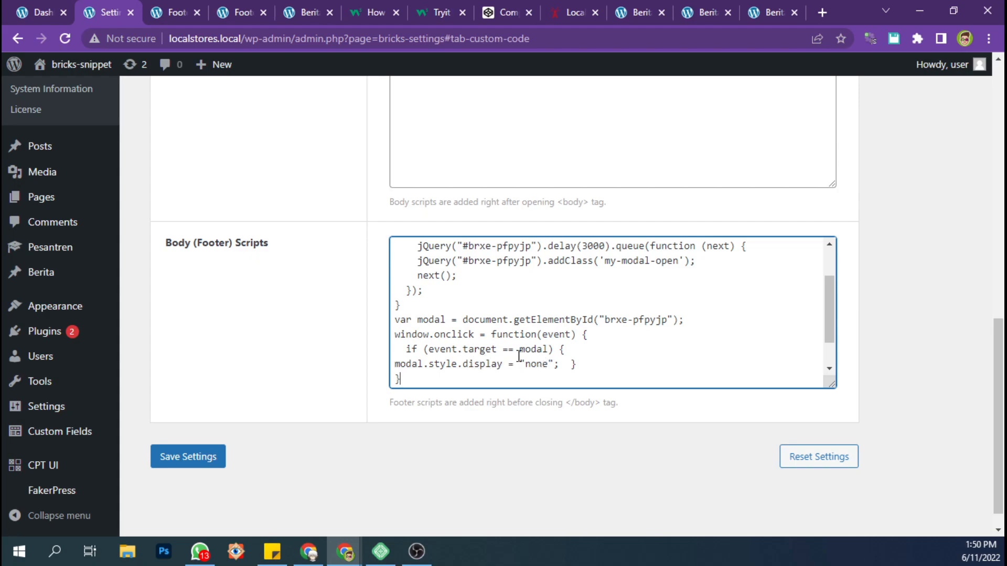
scroll(467, 353, down, 1)
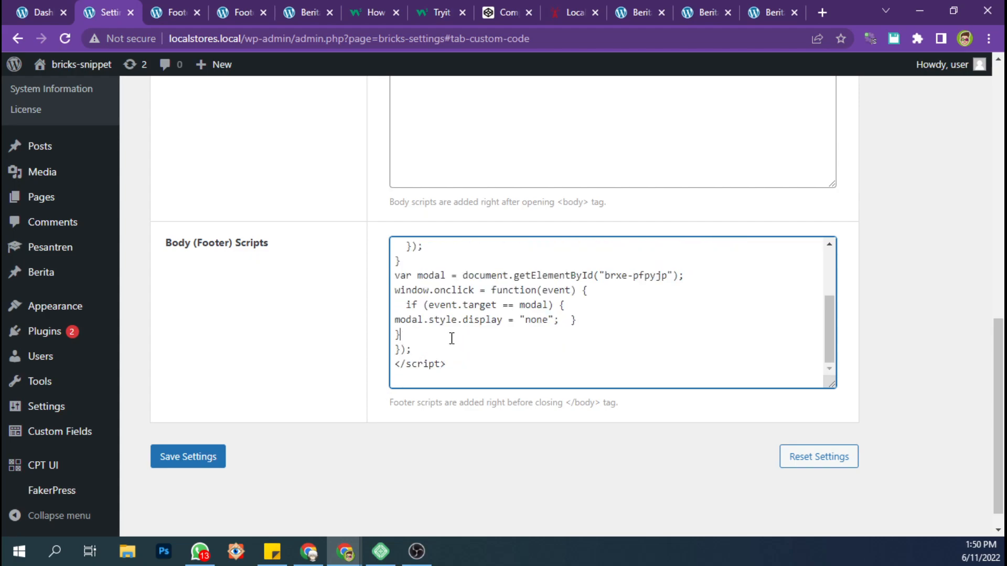
scroll(539, 312, up, 2)
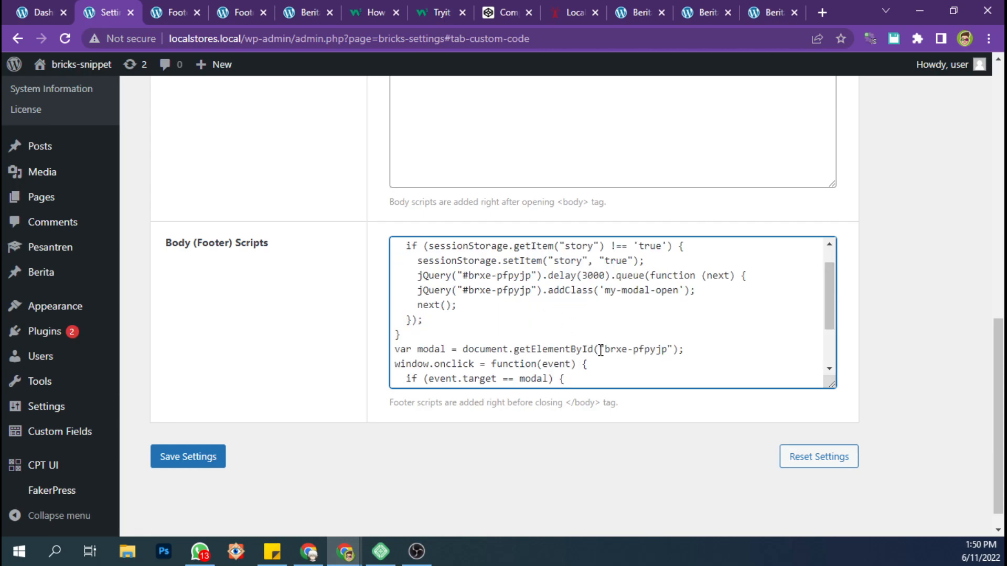
click(204, 459)
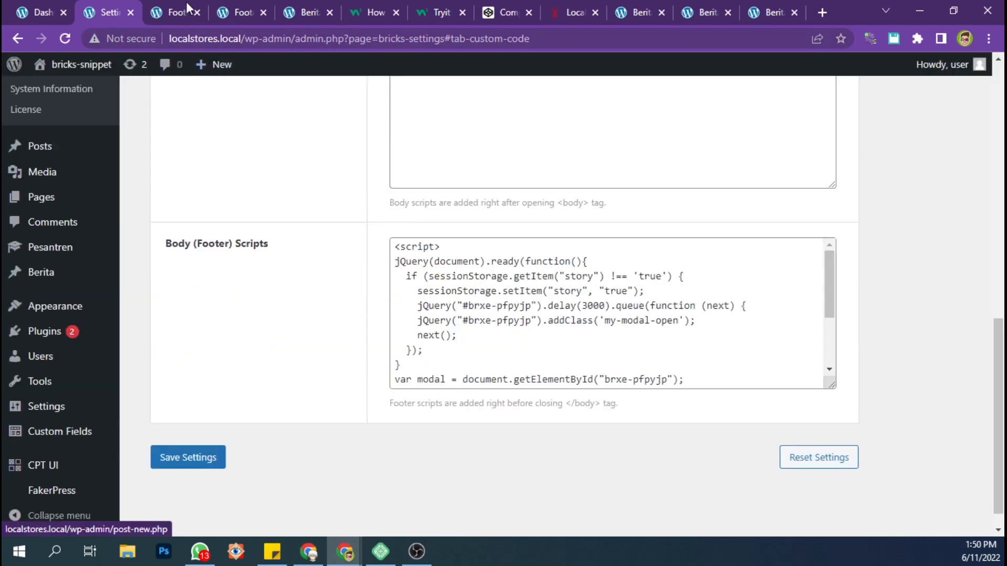
Reload the front-end footer template page and close the developer tools
click(191, 17)
click(245, 11)
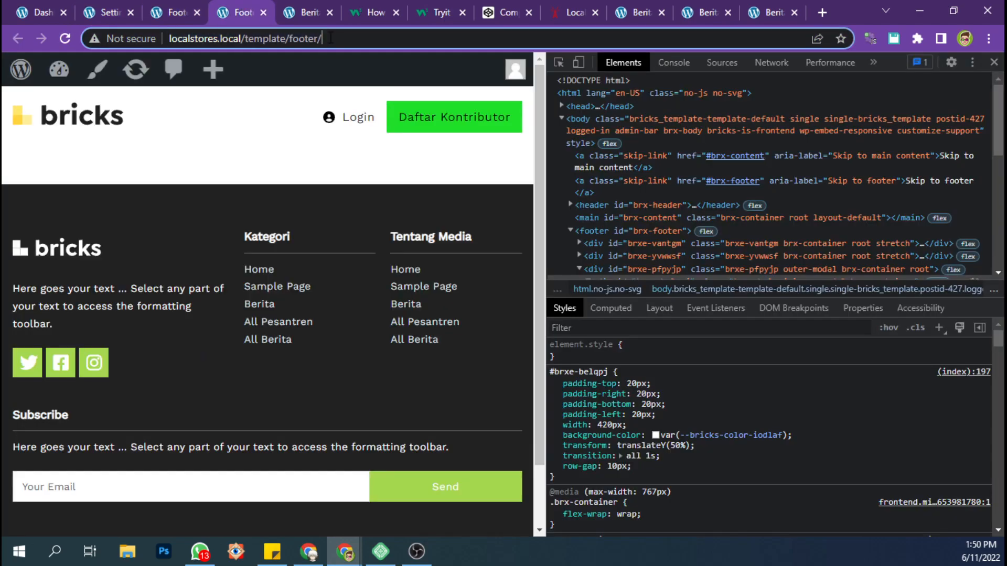
key(Return)
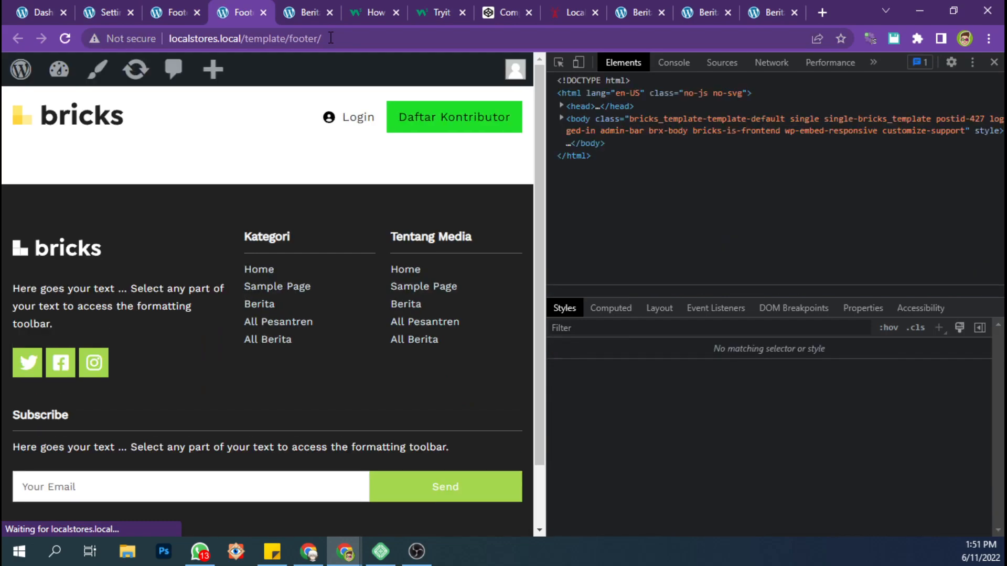
click(994, 63)
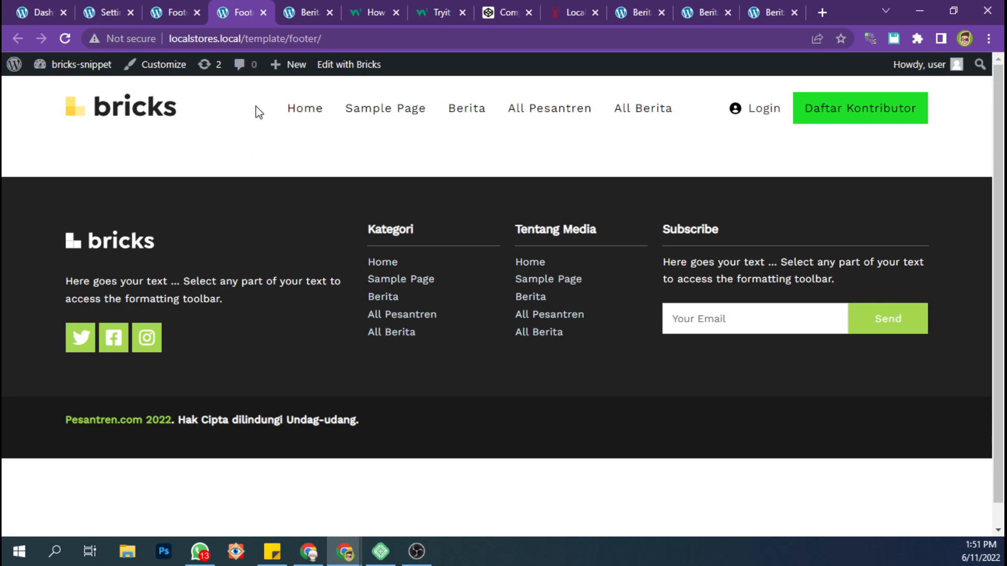
Open the footer template page's copied address in a new tab and test dismissing the popup by selecting the overlay outside it
click(257, 45)
key(ctrl+c)
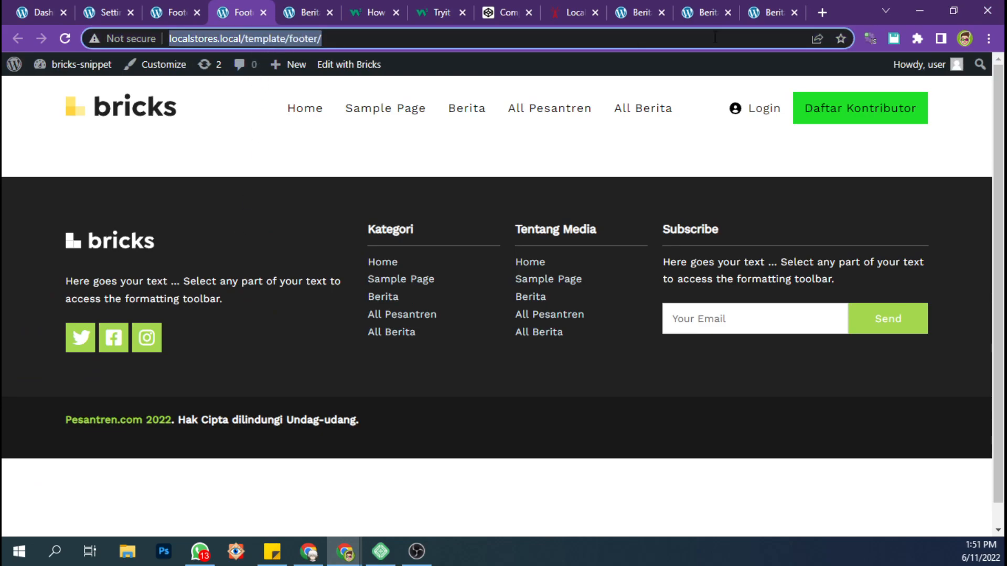
click(821, 13)
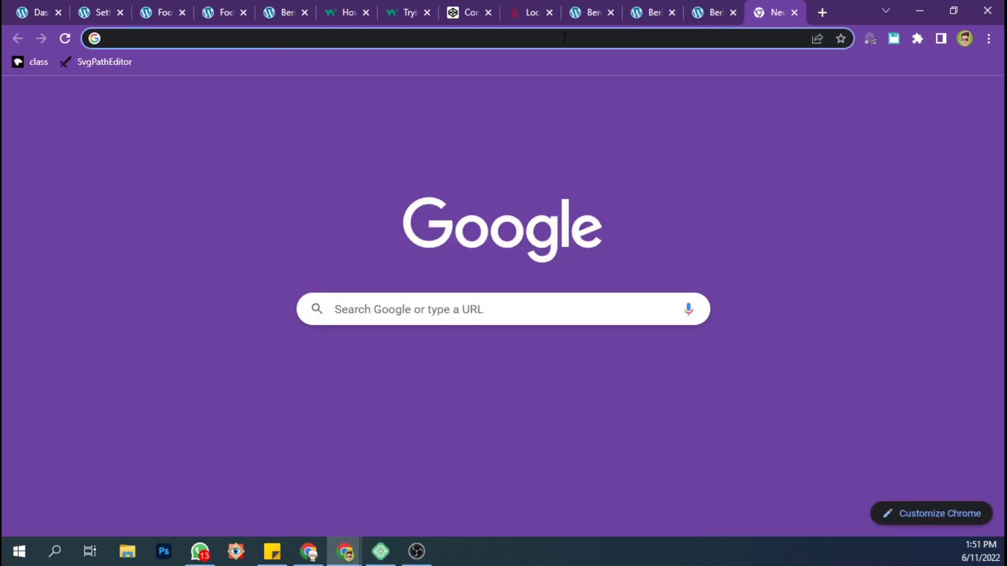
click(565, 38)
key(ctrl+v)
key(Return)
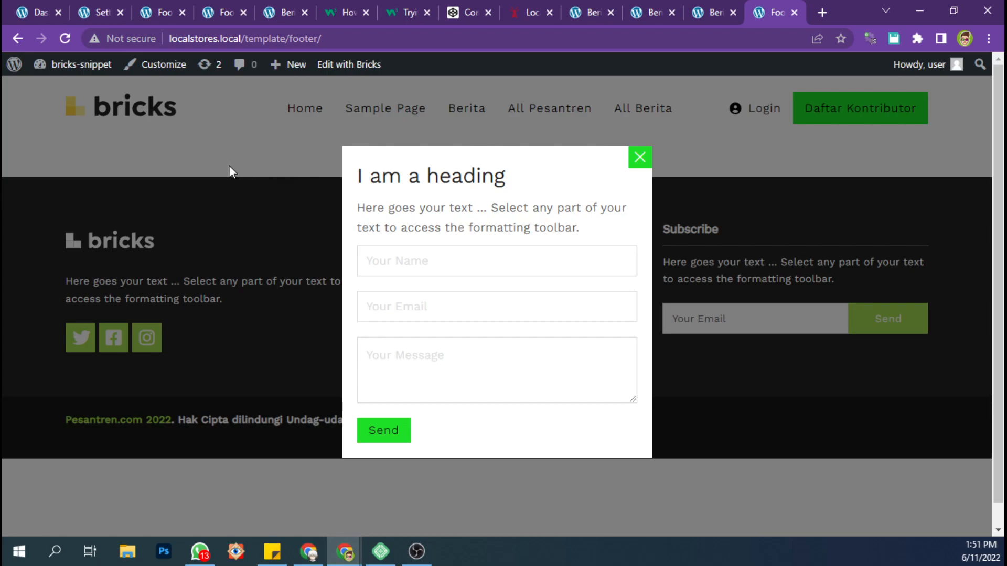
click(139, 155)
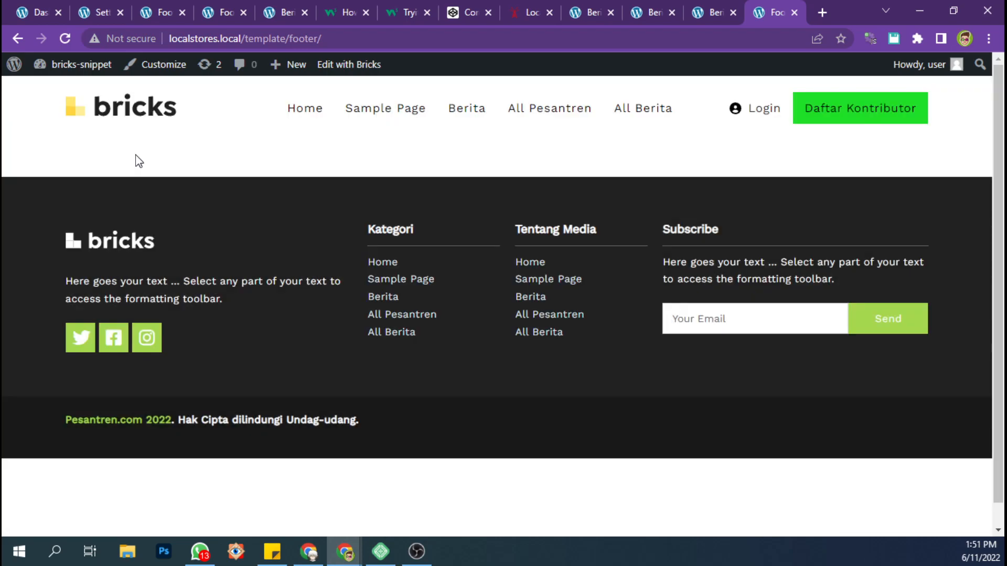